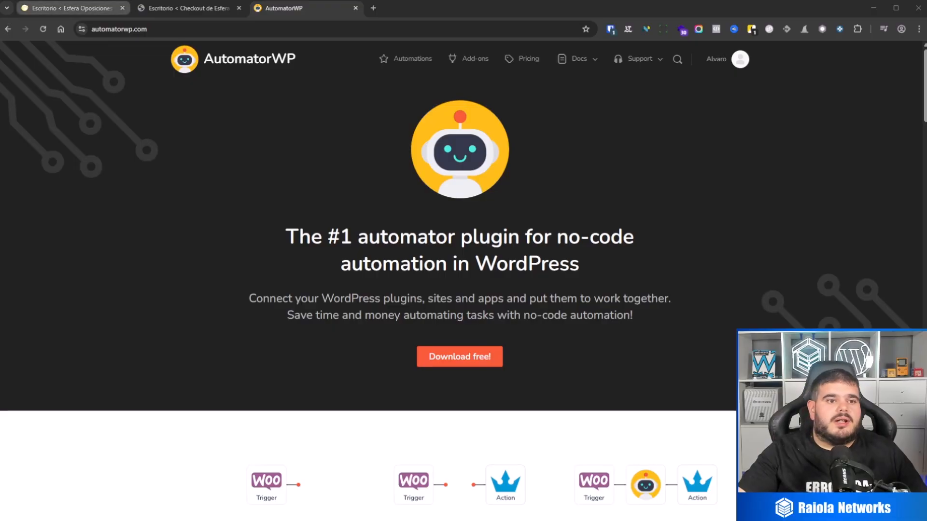
Compare the WordPress dashboards of the Esfera Oposiciones site and the Checkout de Esfera Oposiciones site.
click(68, 8)
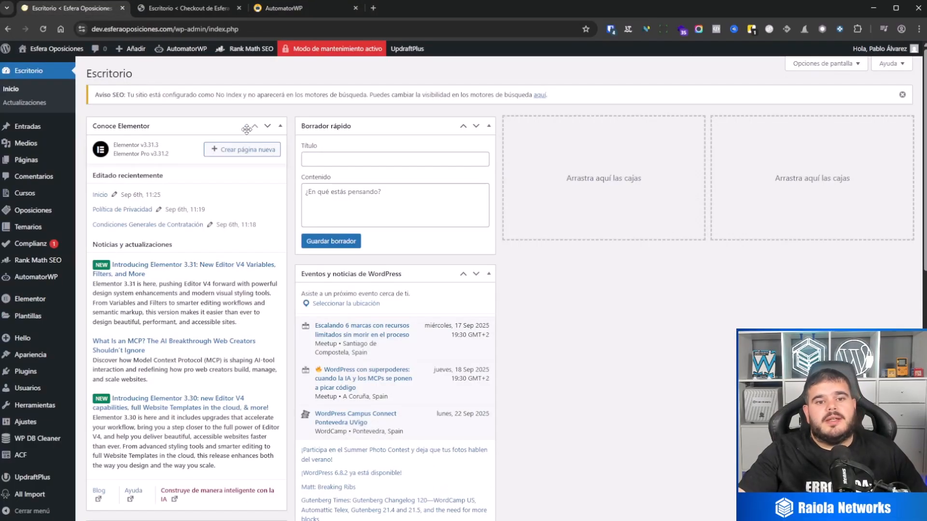
click(159, 8)
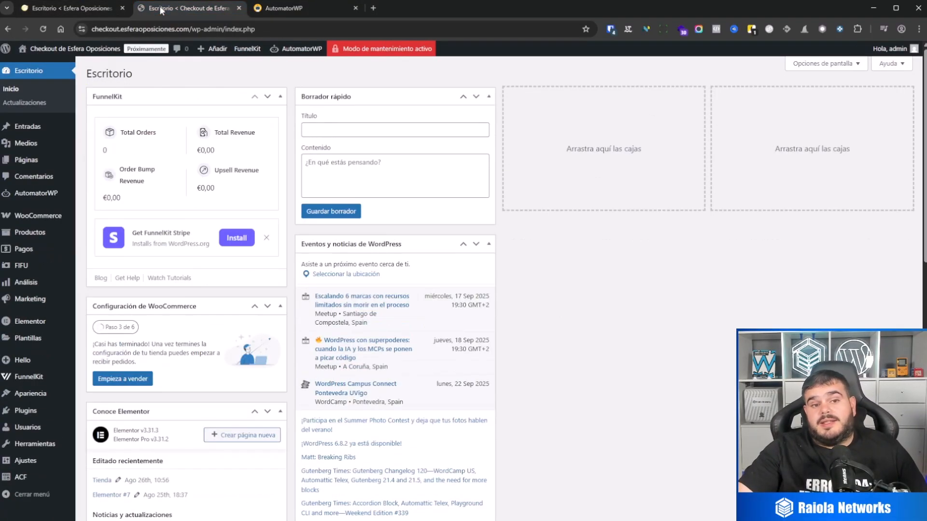
click(81, 9)
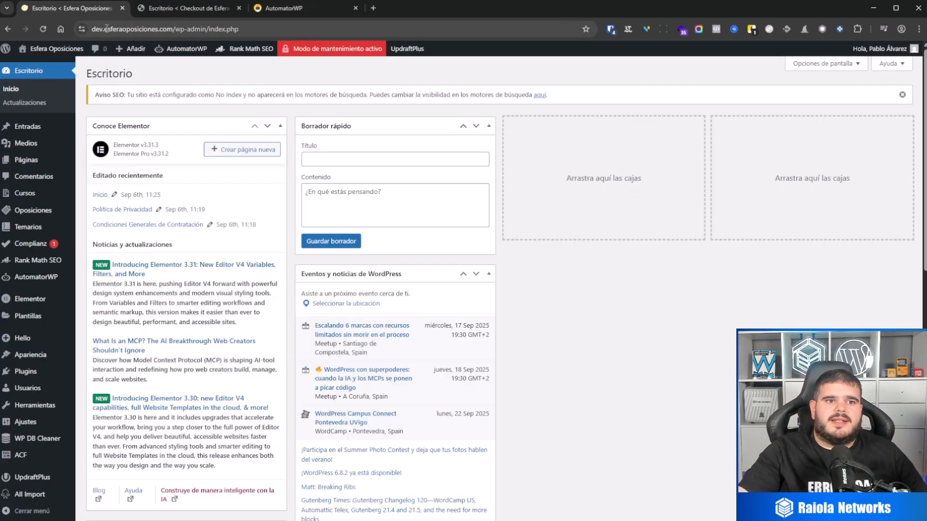
click(153, 8)
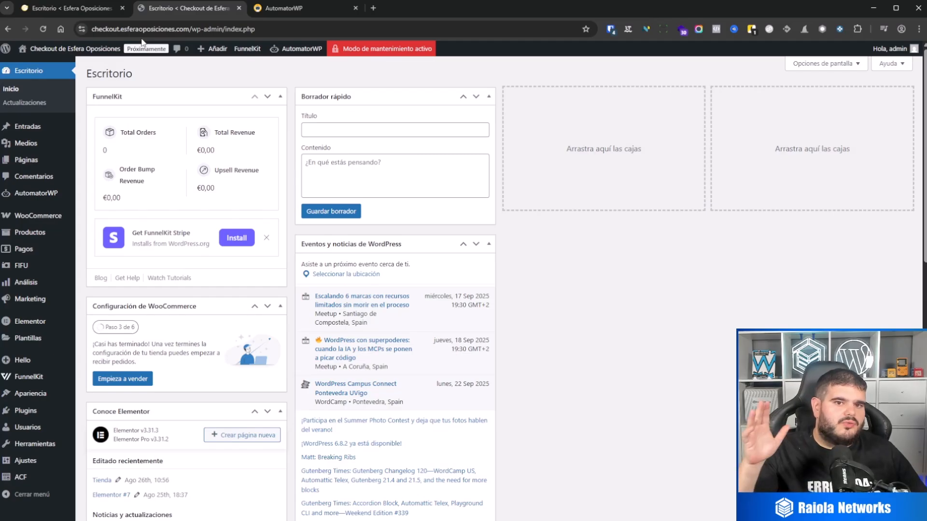
click(75, 8)
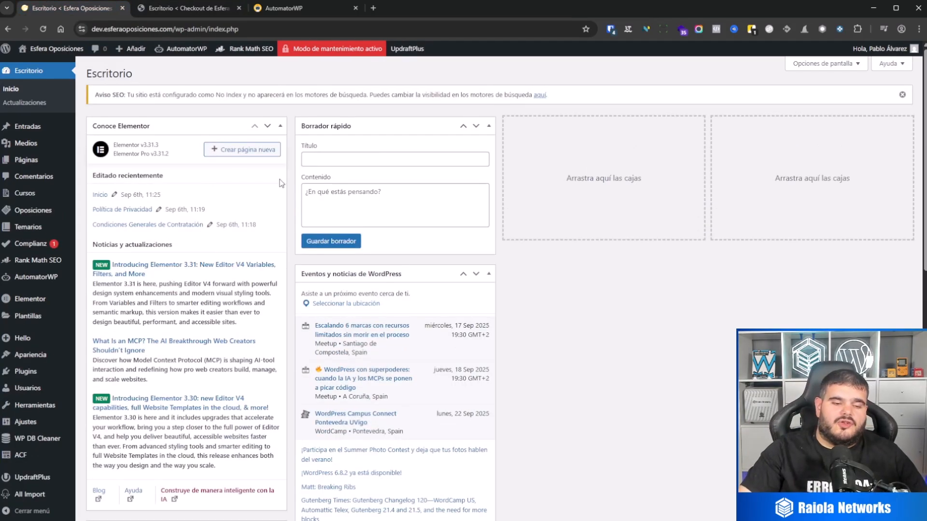
Look through the Cursos, Oposiciones and Temarios lists of the Esfera Oposiciones site.
mouse_move(49, 200)
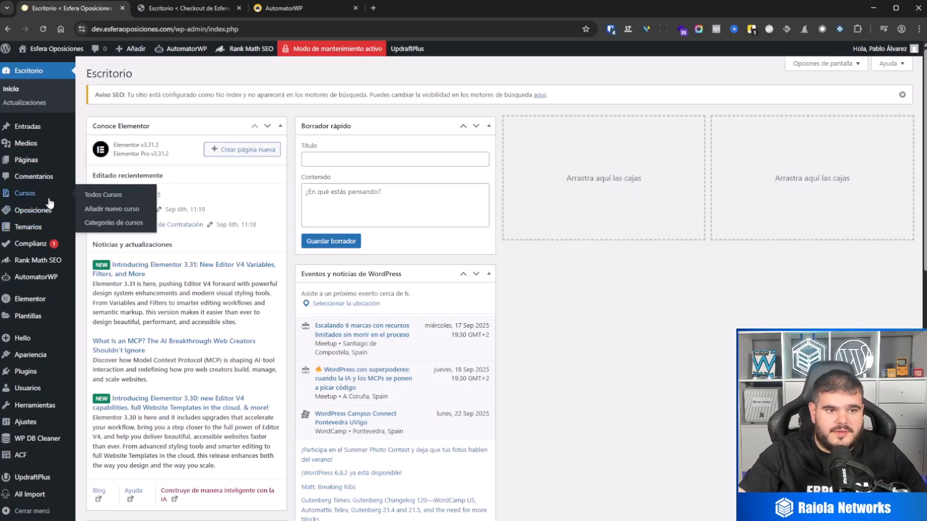
click(48, 199)
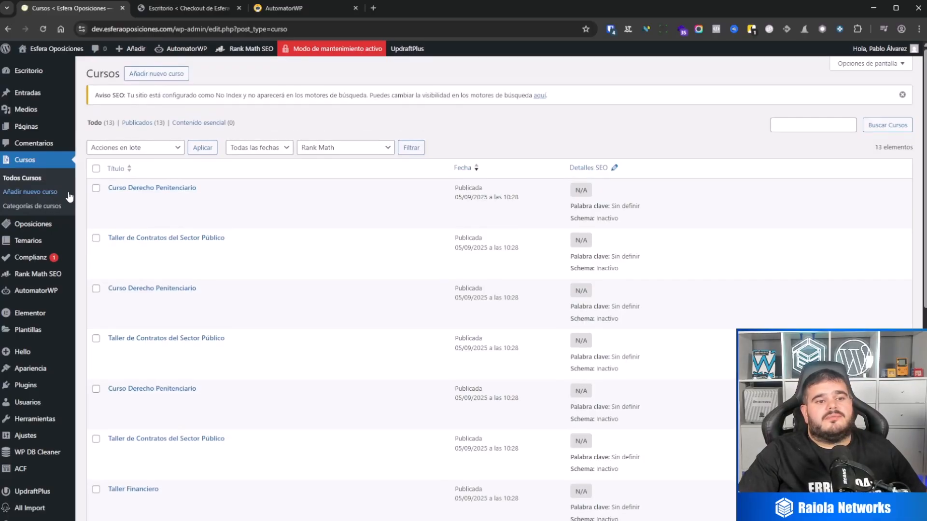
click(31, 228)
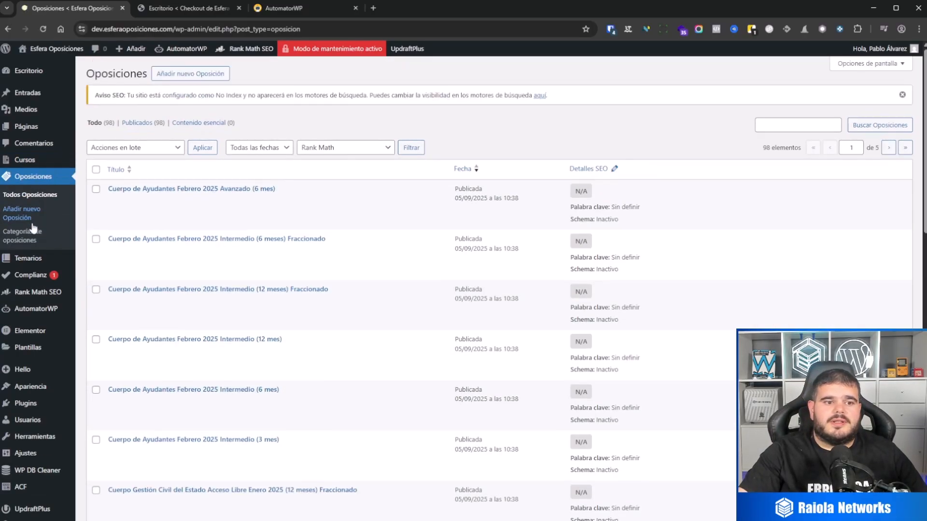
mouse_move(37, 259)
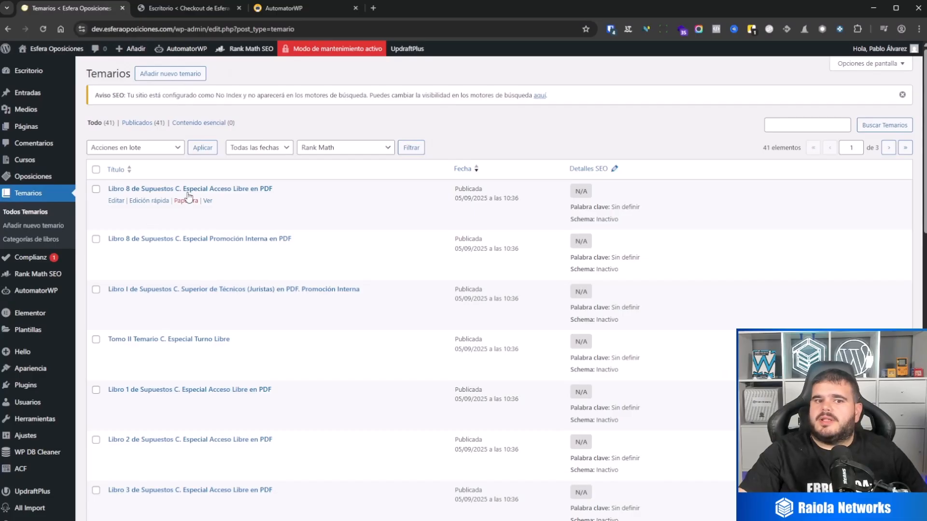
Open the temario "Libro 8 de Supuestos C. Especial Acceso Libre en PDF" for editing and review its description and custom fields.
click(116, 201)
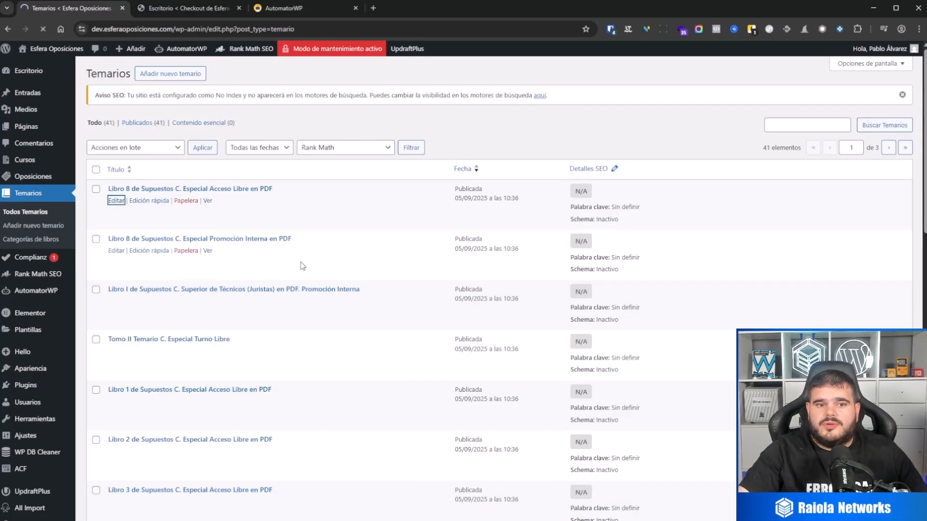
scroll(304, 261, down, 2)
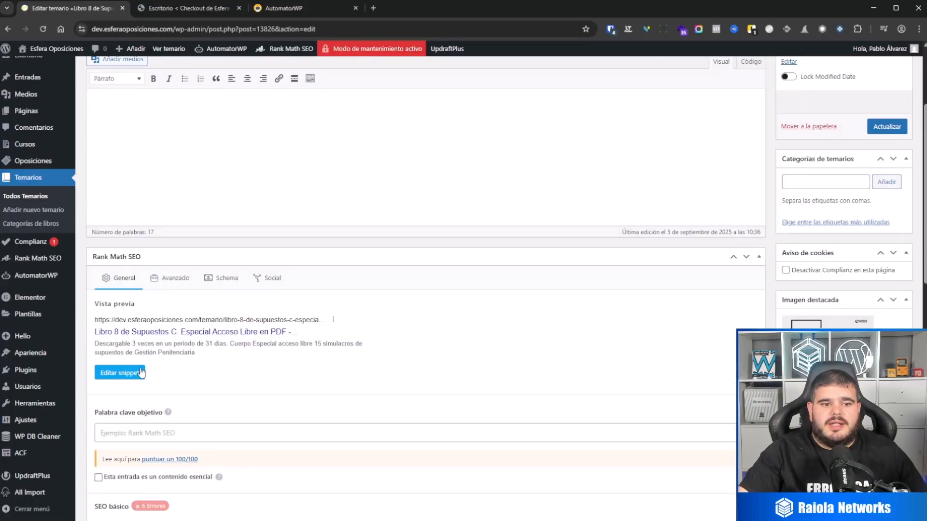
scroll(256, 323, down, 10)
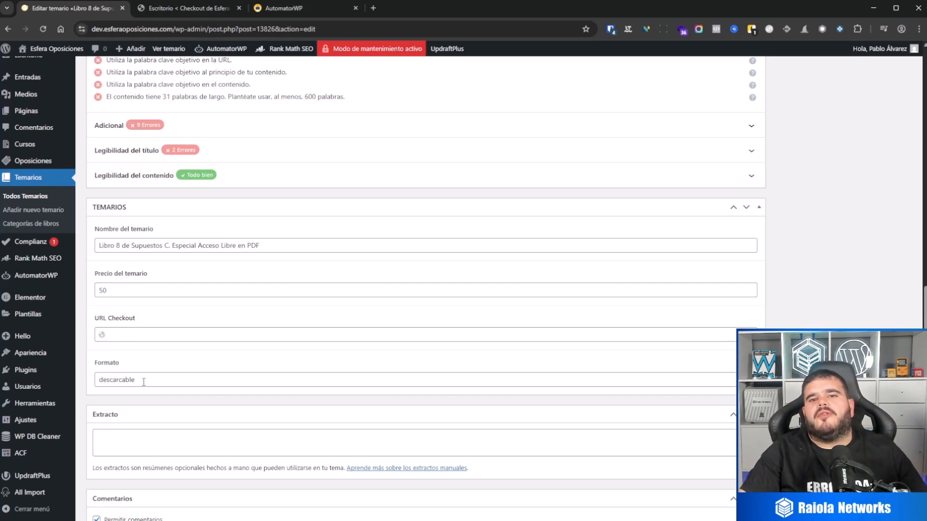
scroll(144, 382, up, 10)
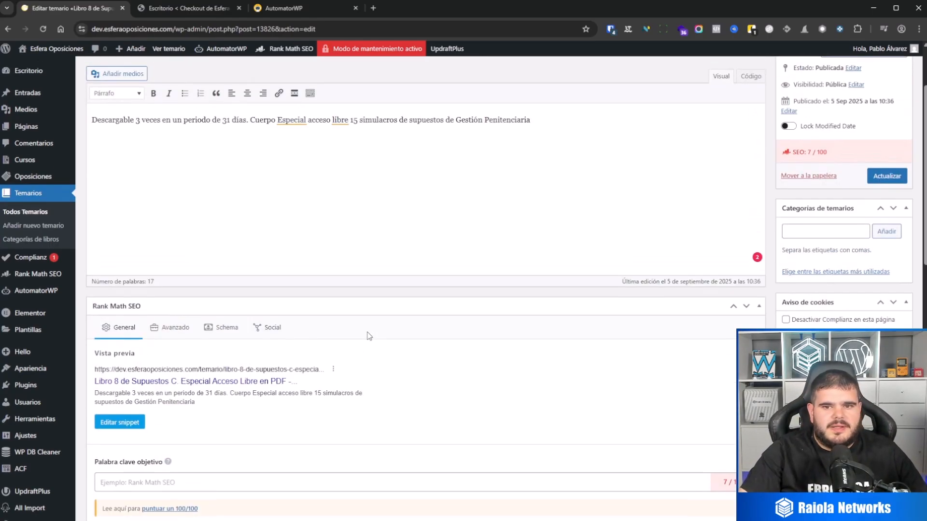
scroll(369, 336, up, 2)
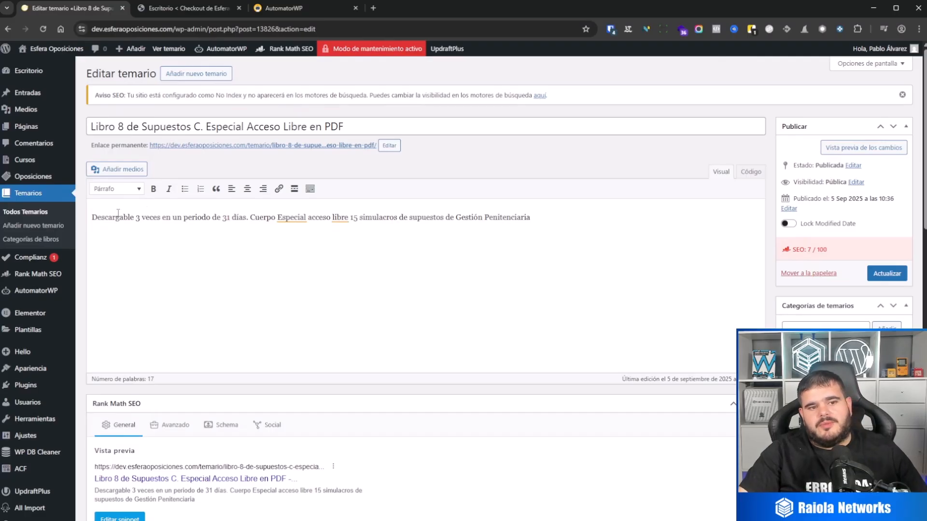
drag(91, 218, 609, 243)
click(609, 243)
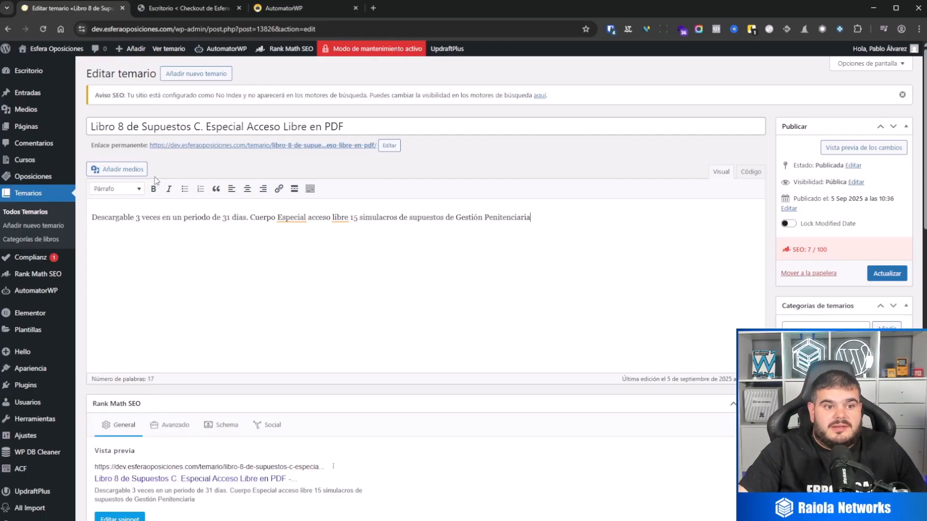
On the checkout site, select all WooCommerce products and move them to the trash in bulk.
click(168, 13)
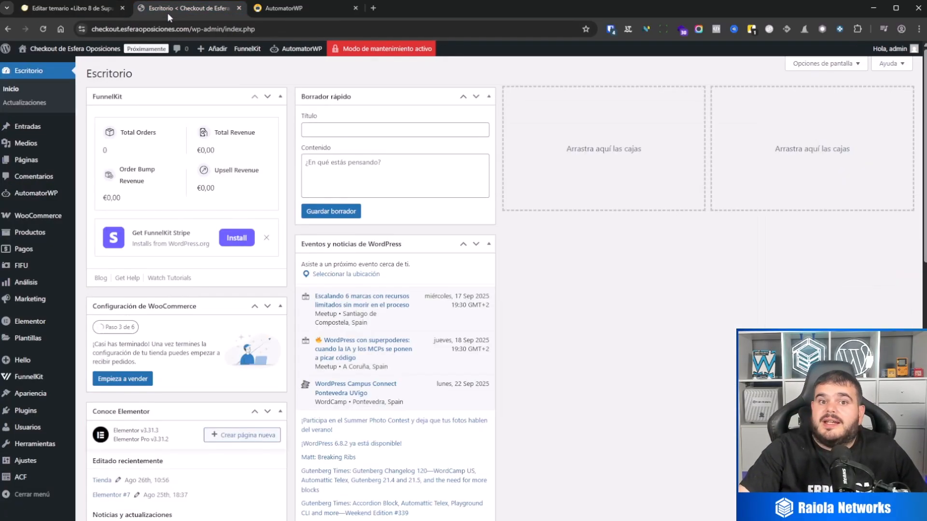
click(46, 233)
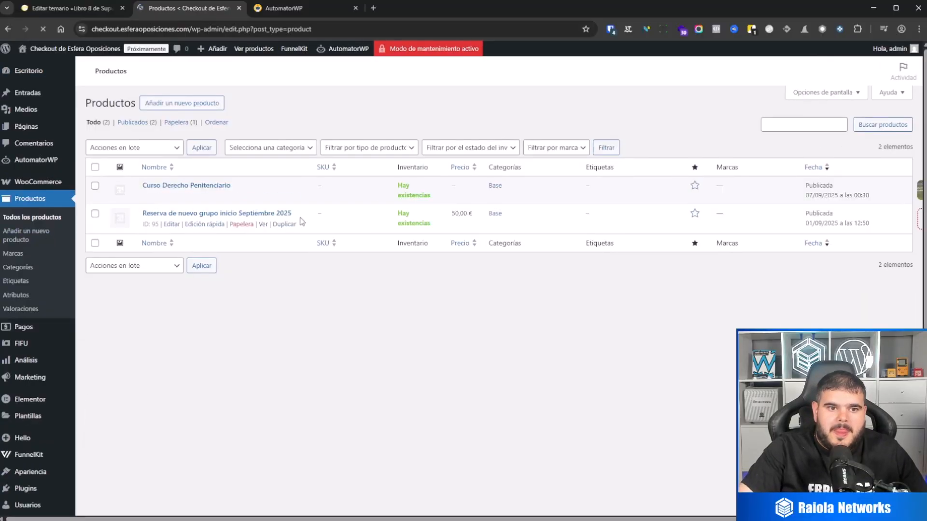
click(95, 167)
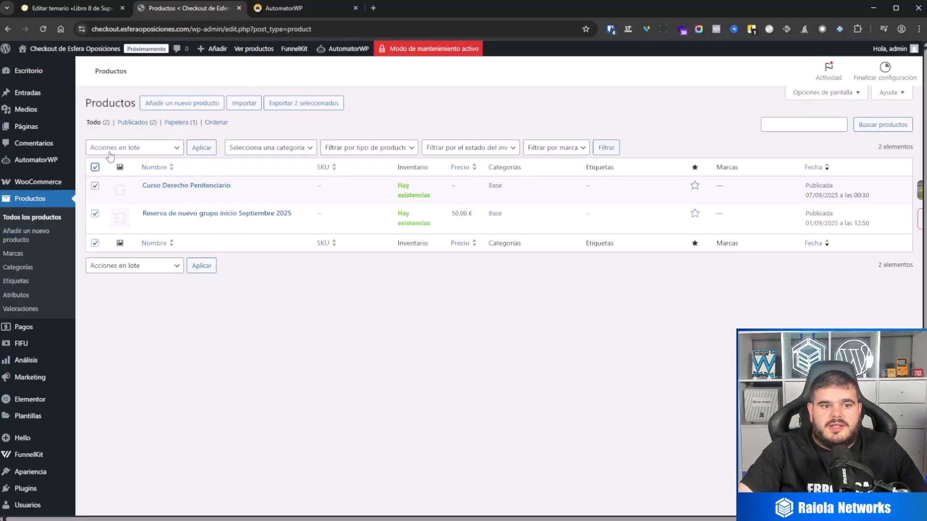
click(110, 150)
click(116, 167)
click(202, 147)
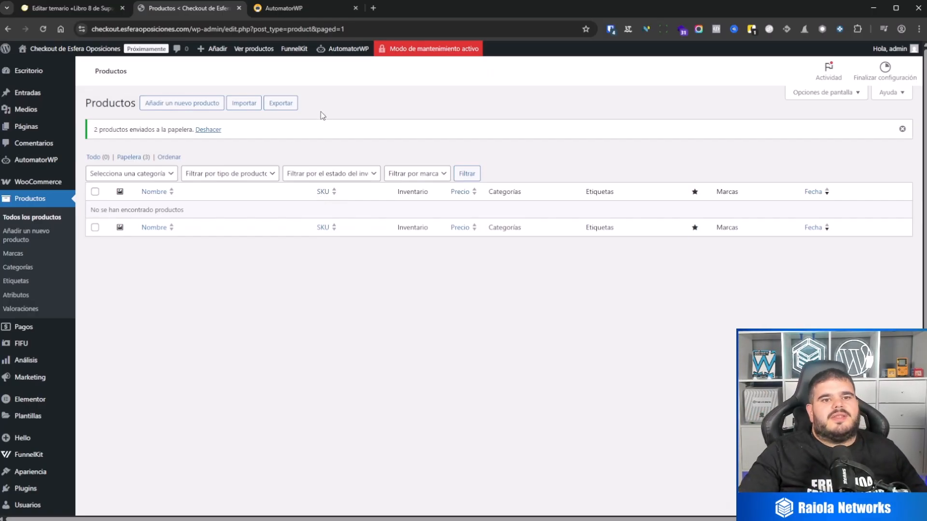
Open the AutomatorWP automations list on the Esfera Oposiciones site and view the automation types available for a new automation.
click(68, 6)
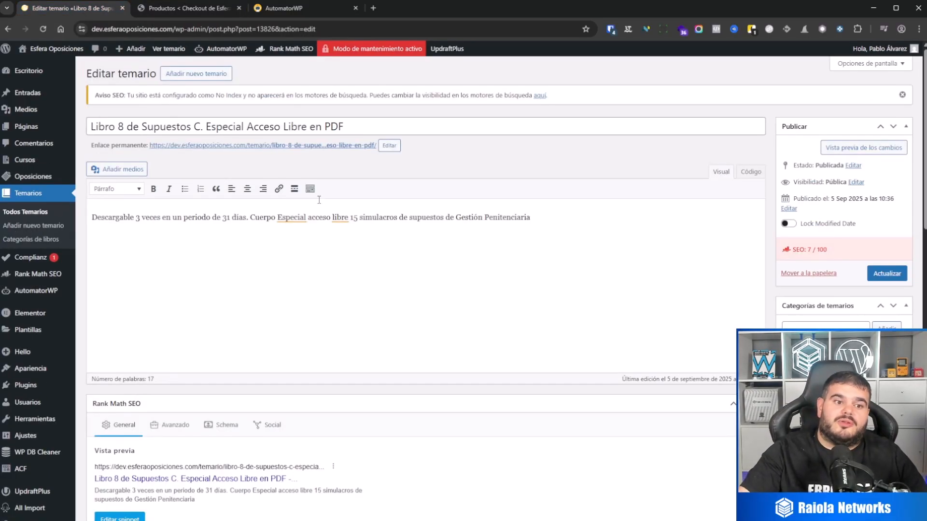
mouse_move(45, 297)
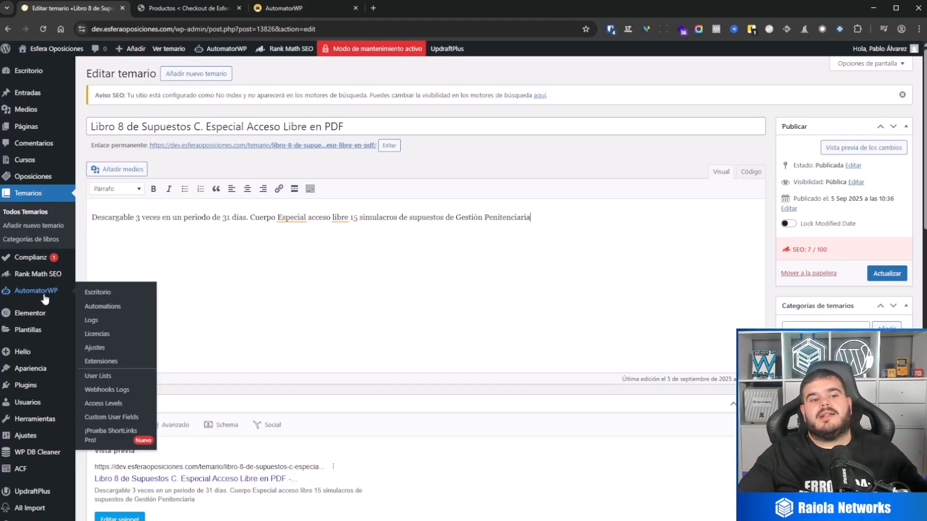
click(48, 292)
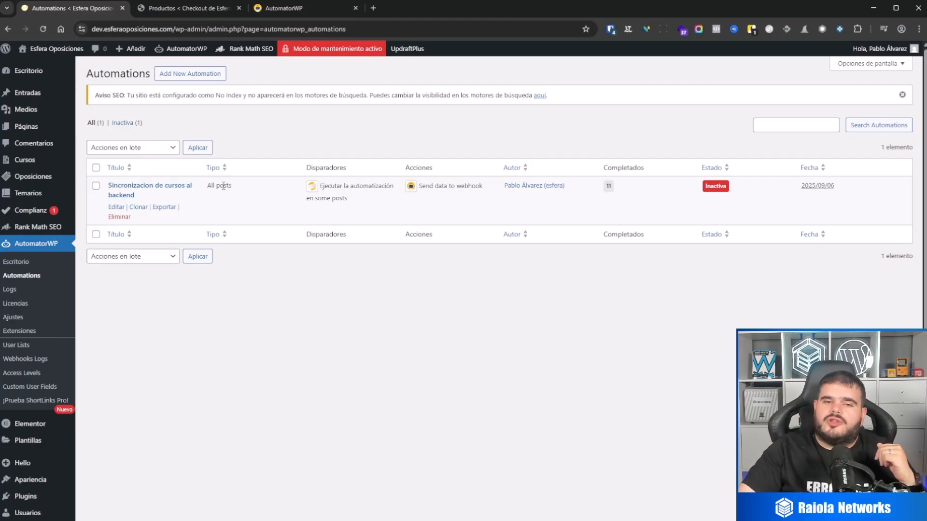
click(195, 74)
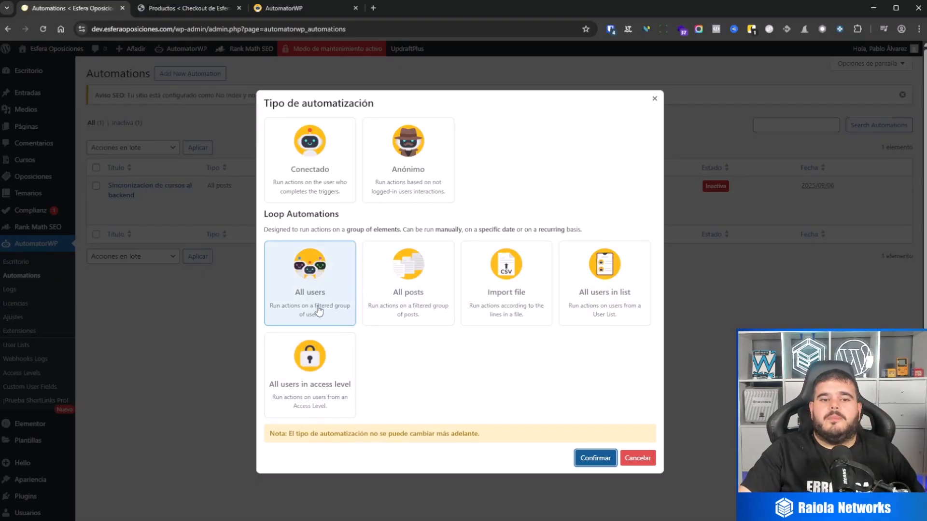
click(642, 462)
Open the automation "Sincronizacion de cursos al backend" for editing and examine the field conditions of its "some posts" trigger.
click(117, 207)
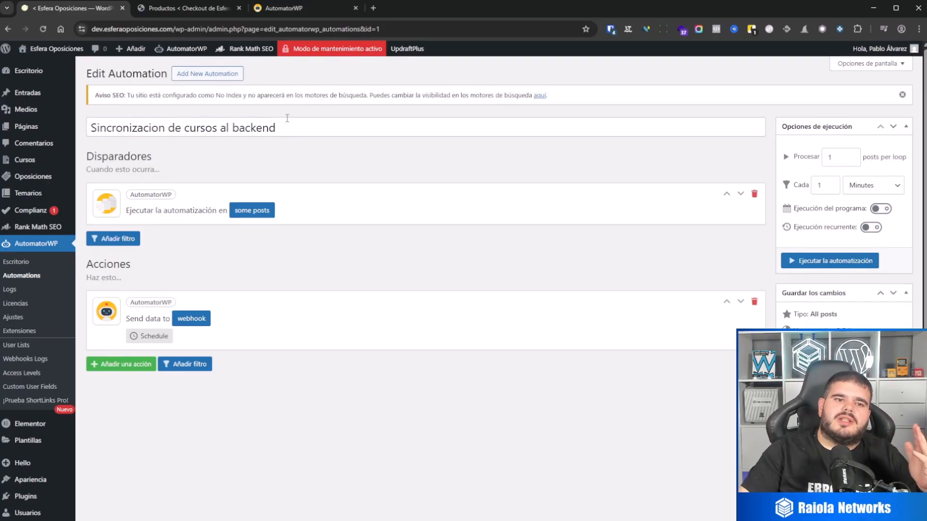
click(263, 212)
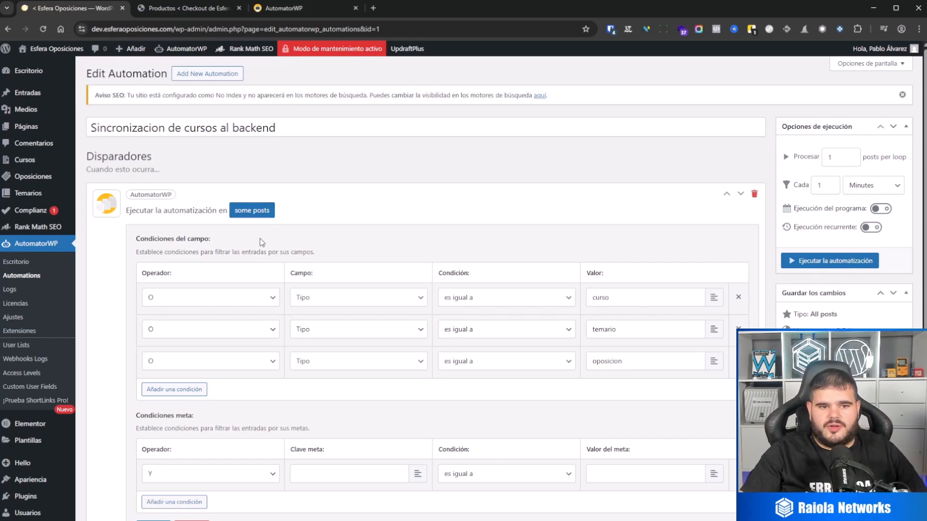
click(173, 298)
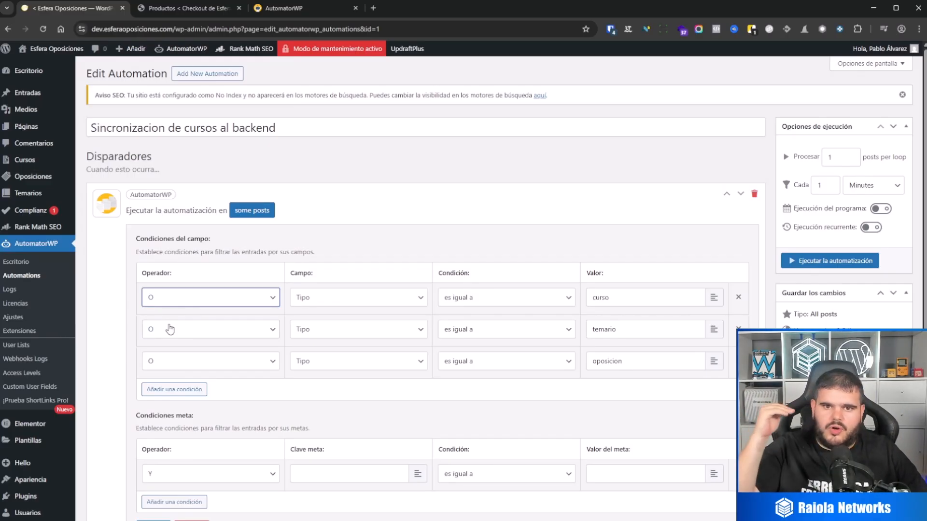
click(324, 308)
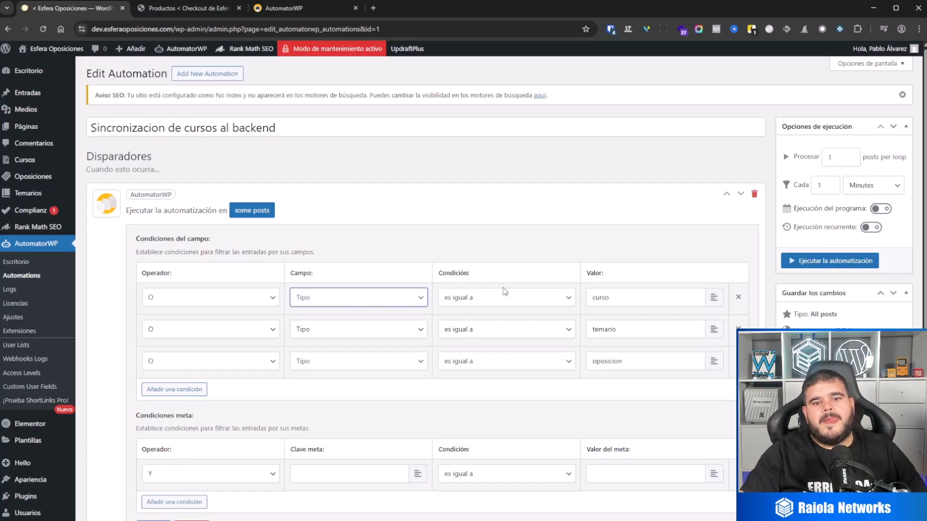
click(505, 301)
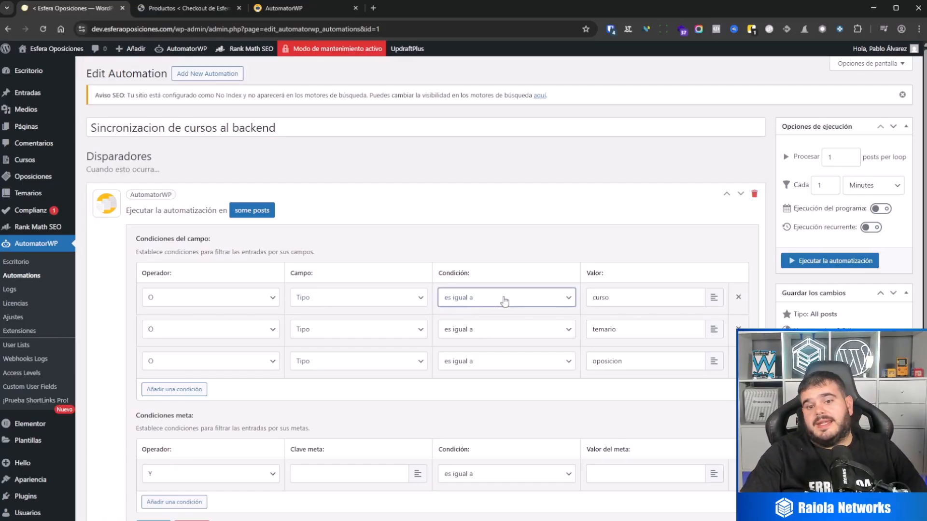
drag(612, 297, 584, 299)
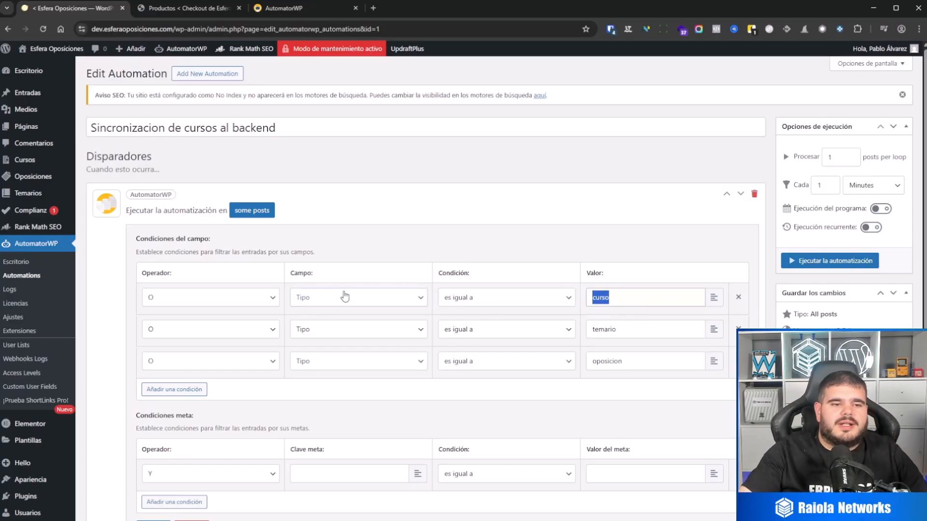
Open the Cursos list in a separate browser tab and check the post type slug in its URL.
middle_click(29, 160)
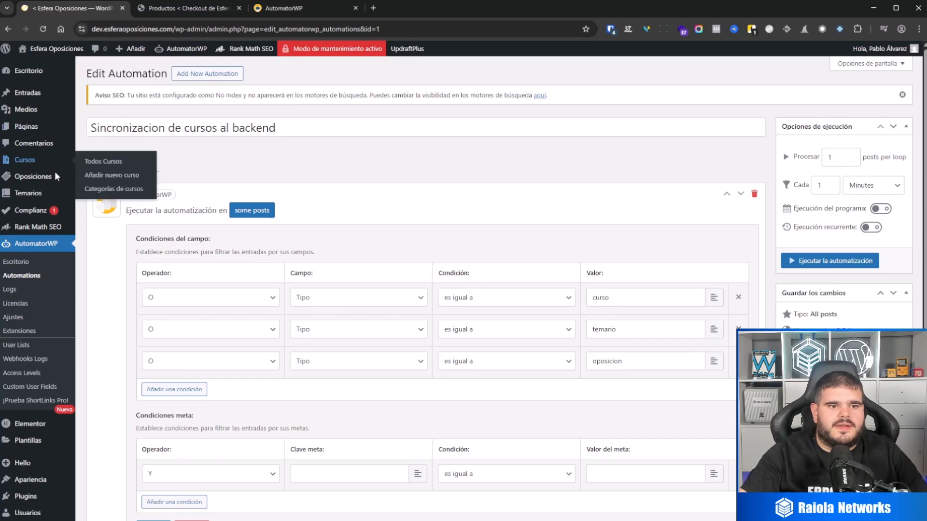
key(ctrl+Tab)
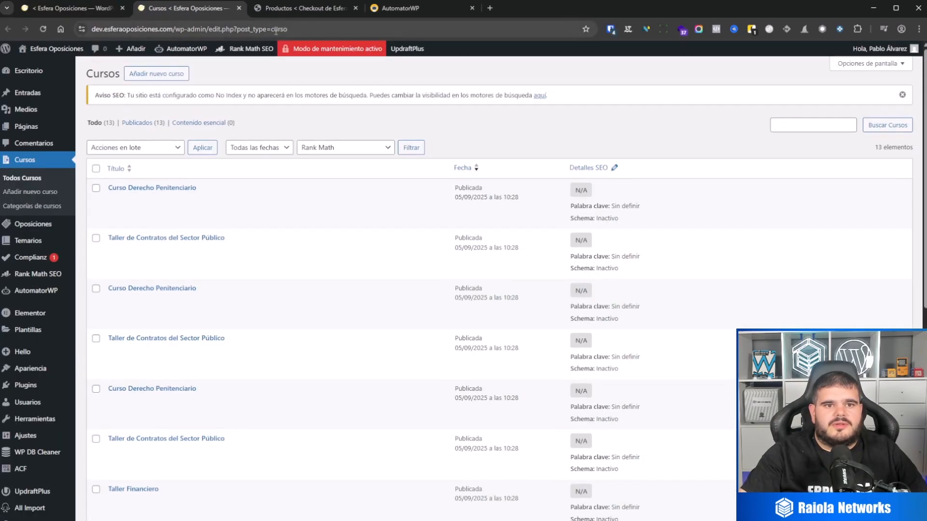
drag(300, 30, 256, 29)
View the Entradas list, open the Oposiciones list and highlight the "oposicion" post type slug in its URL.
click(38, 99)
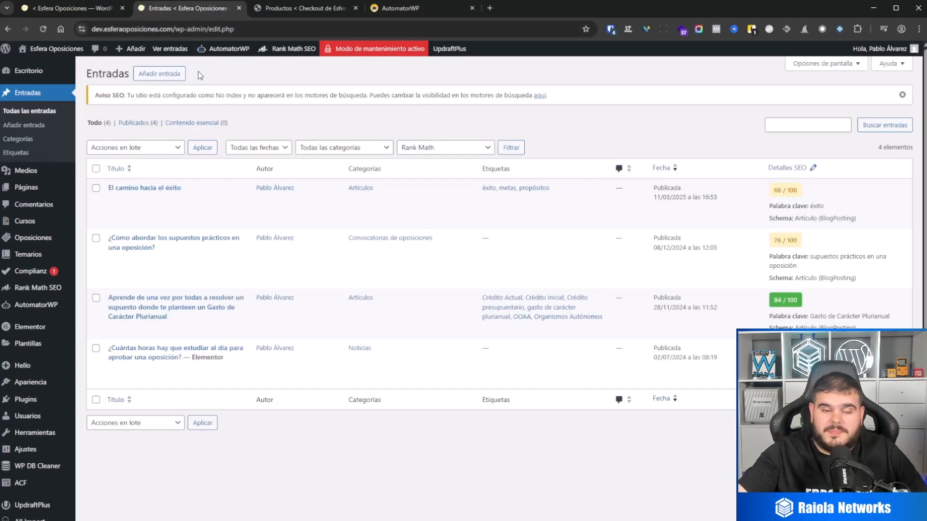
mouse_move(118, 202)
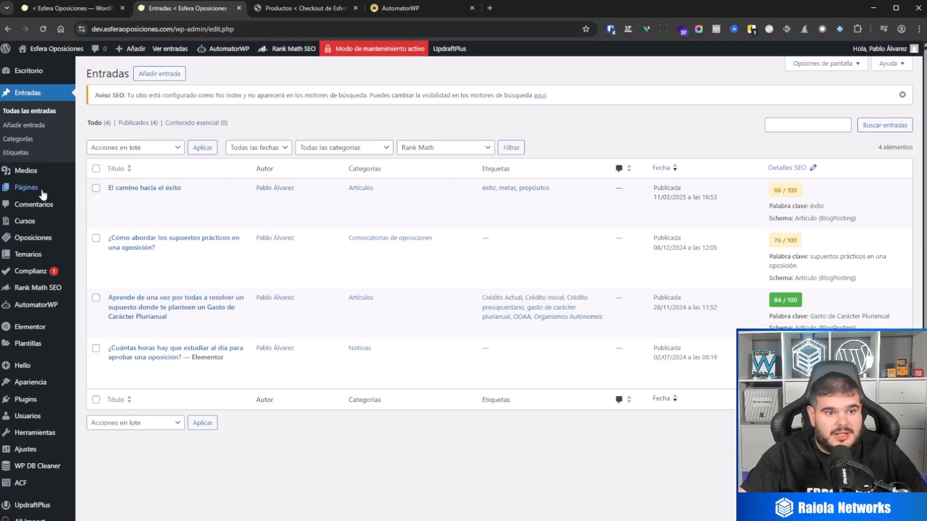
click(47, 238)
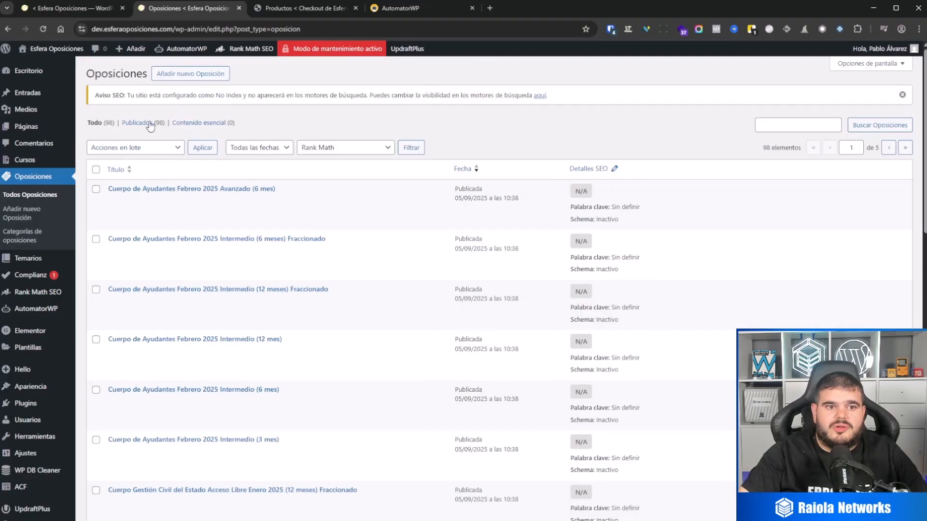
click(317, 29)
double_click(309, 29)
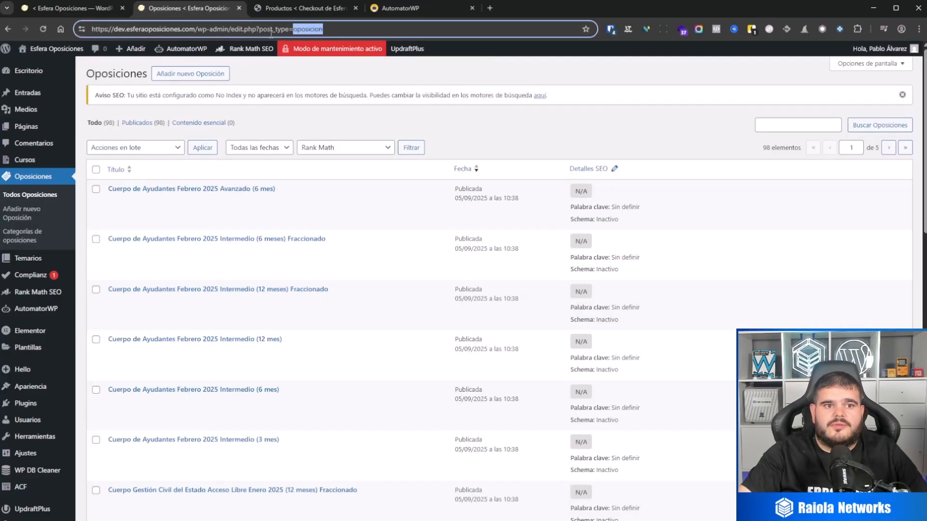
Close the Oposiciones list tab and save the field conditions of the "some posts" trigger.
click(239, 8)
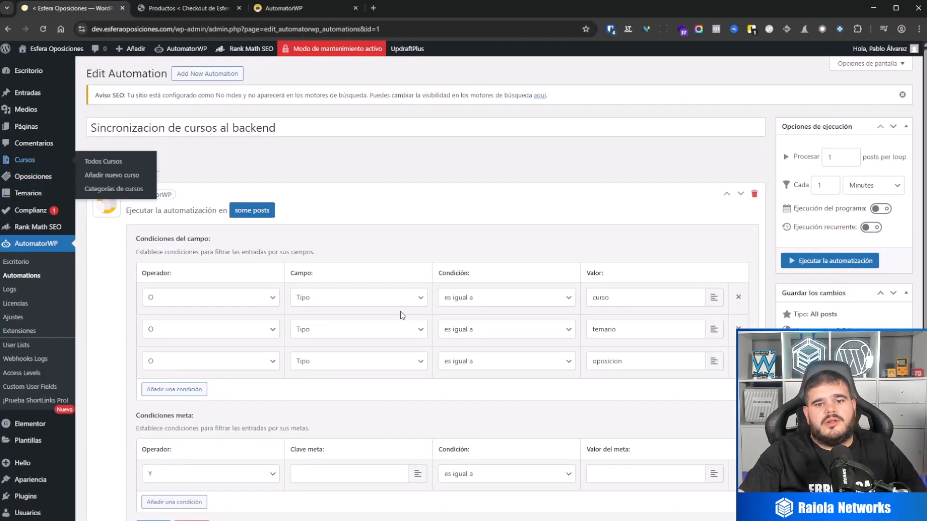
scroll(627, 208, down, 3)
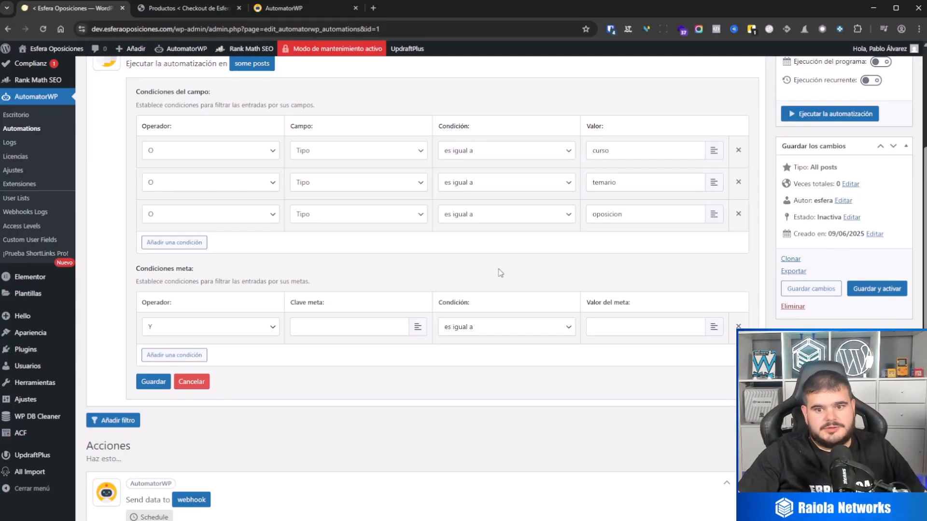
click(164, 383)
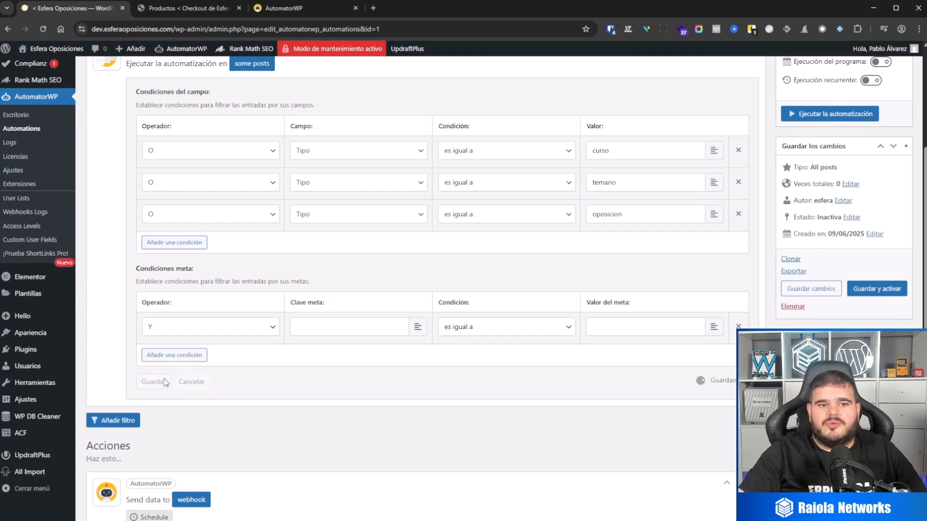
scroll(277, 333, up, 2)
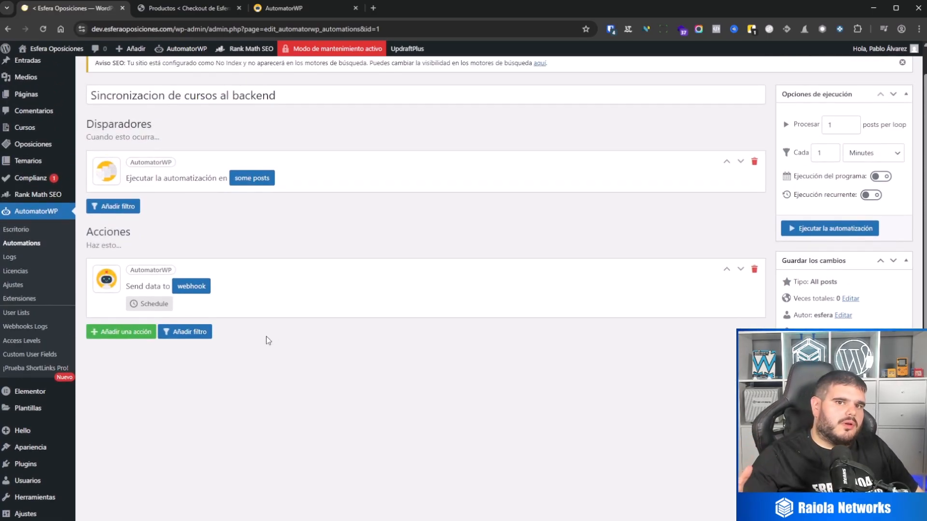
Open the "Send data to webhook" action's settings and examine its URL, request method, request format and field pairs.
click(181, 289)
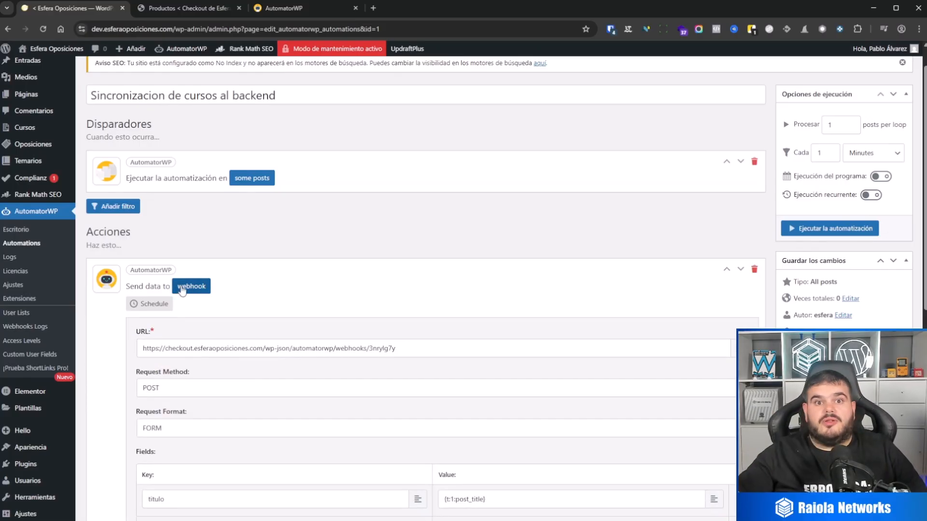
drag(421, 348, 120, 343)
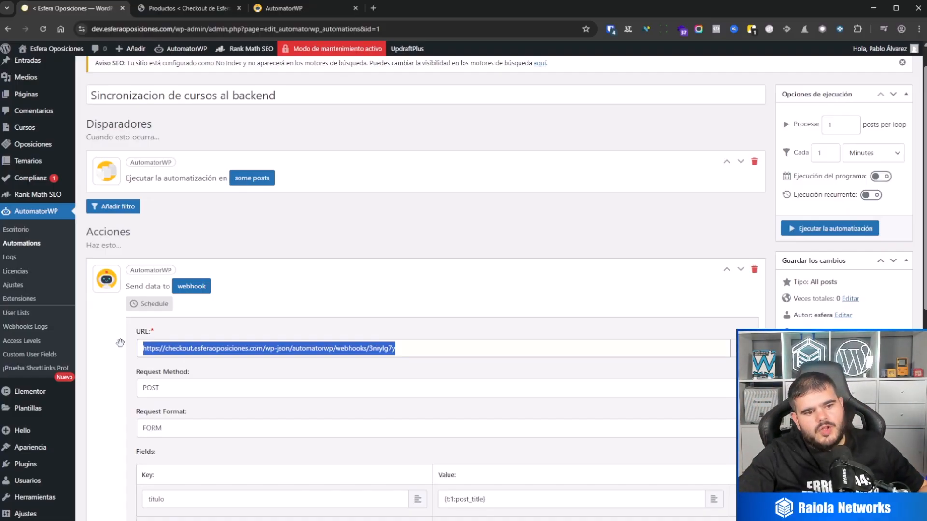
scroll(222, 376, down, 1)
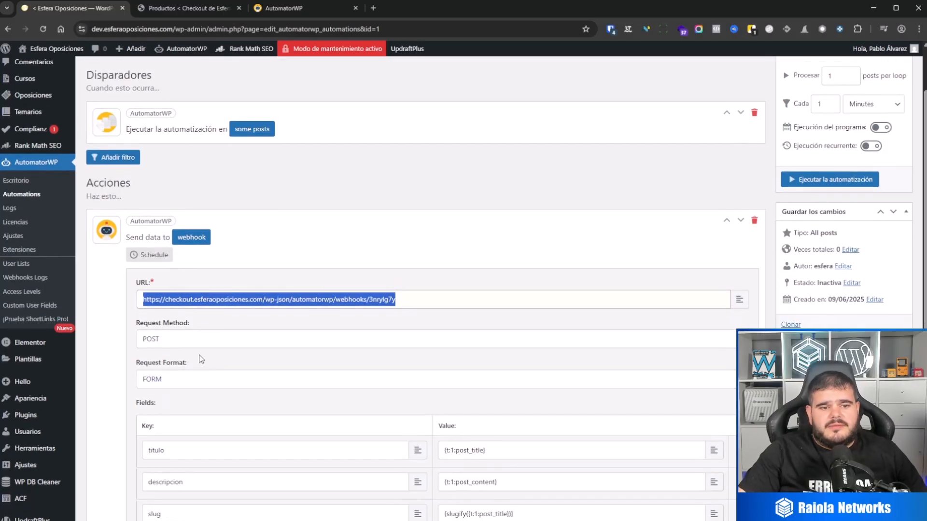
click(168, 339)
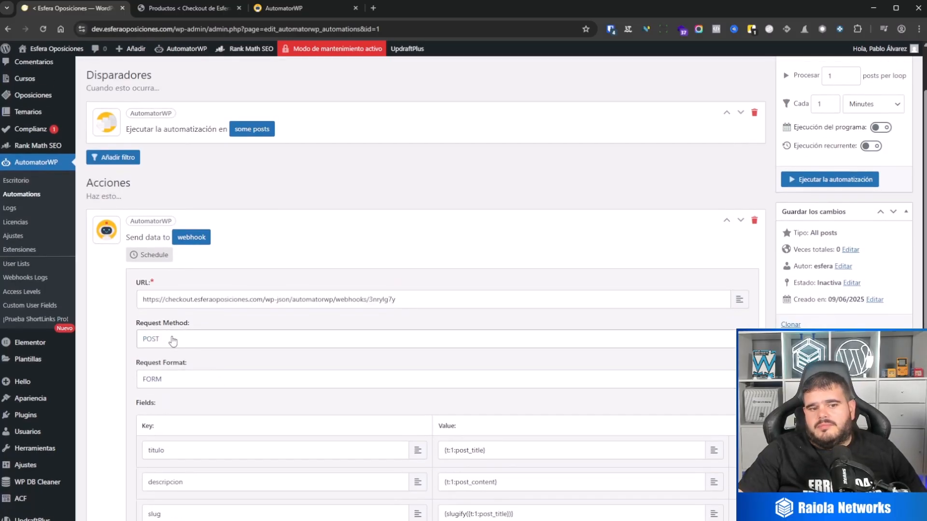
click(176, 381)
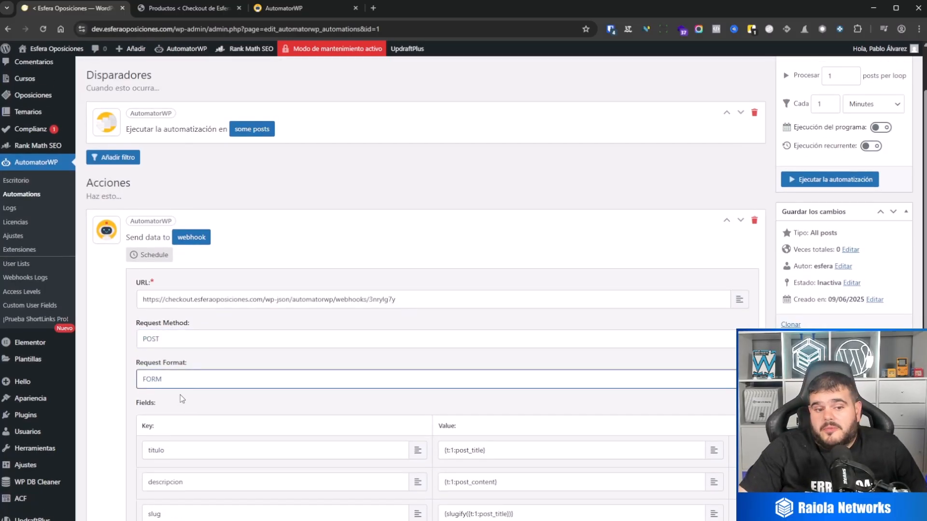
scroll(248, 381, down, 1)
scroll(248, 382, down, 3)
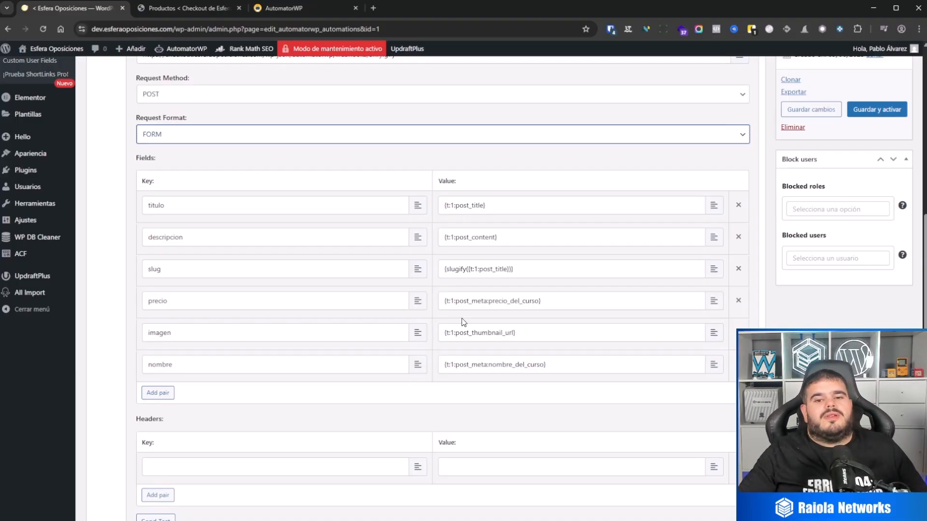
Replace the value of the webhook's "titulo" field with the "Título de Entrada" token of the "some posts" trigger.
click(488, 206)
triple_click(489, 206)
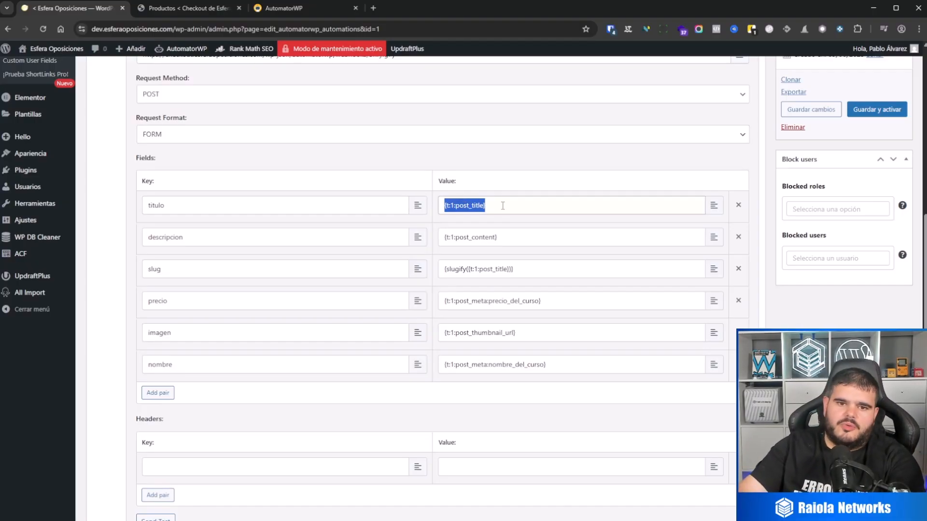
key(BackSpace)
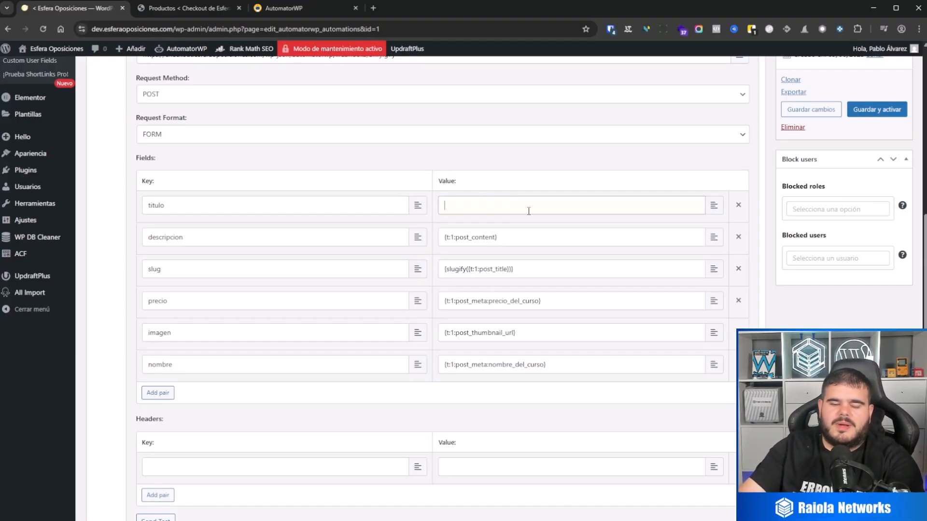
click(715, 206)
scroll(531, 289, down, 3)
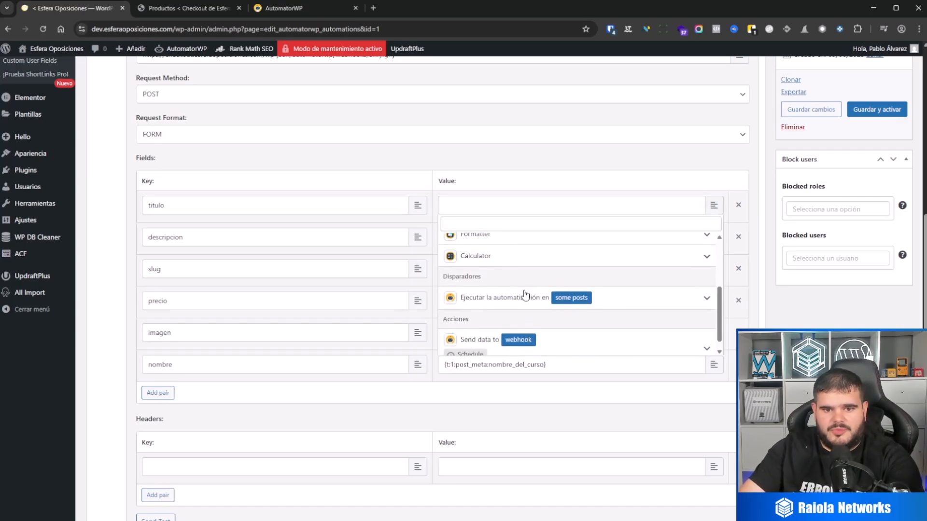
scroll(525, 296, down, 1)
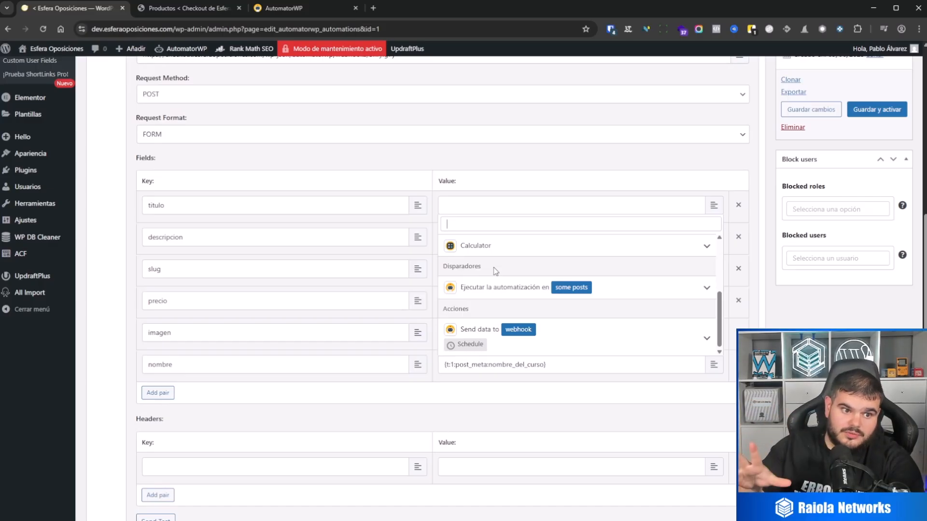
click(497, 293)
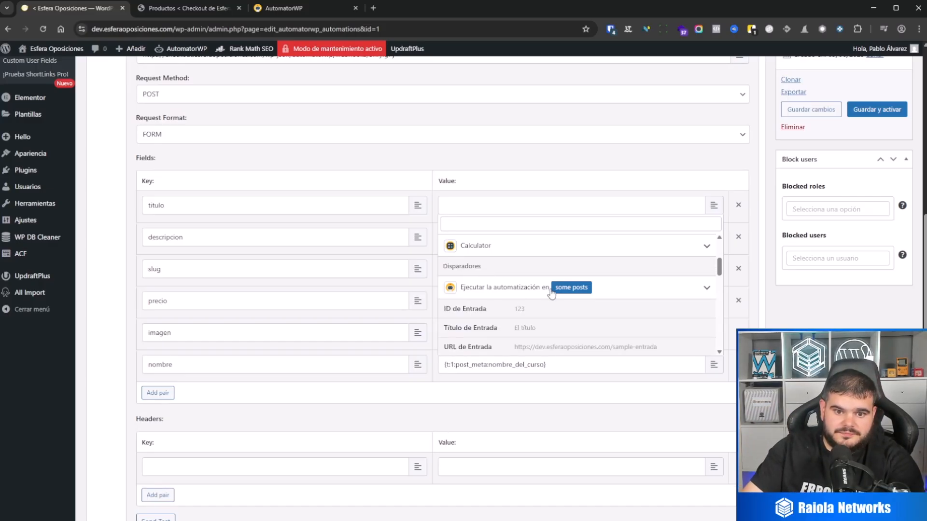
click(523, 328)
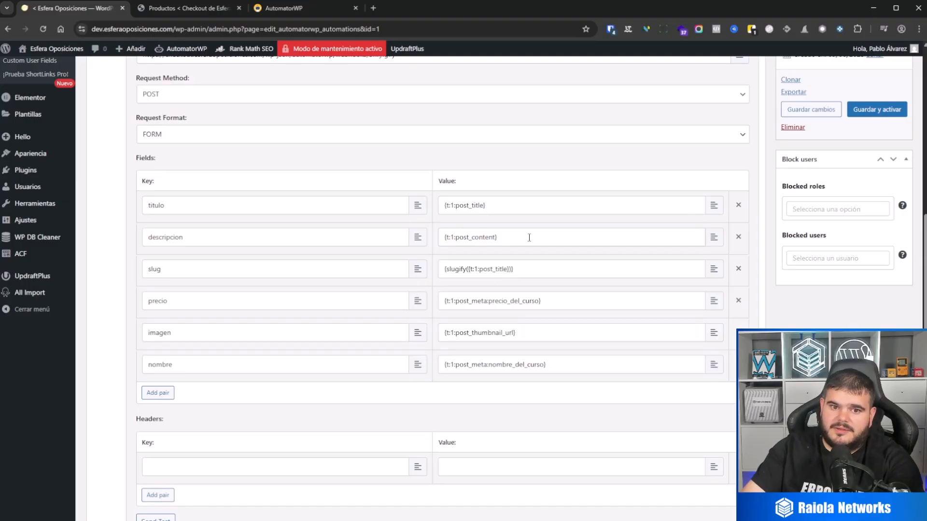
Replace the value of the "descripcion" field with the "Contenido de Entrada" token of the "some posts" trigger.
drag(529, 238, 394, 230)
key(BackSpace)
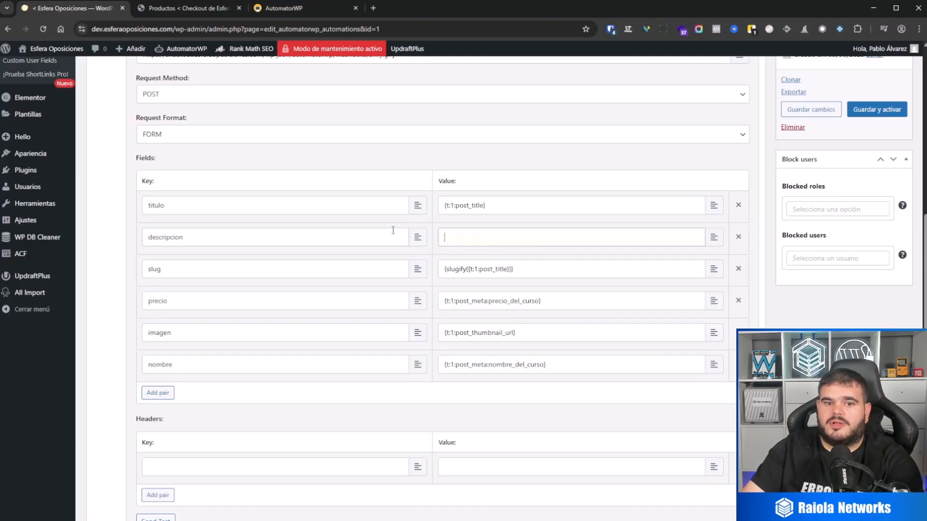
click(713, 238)
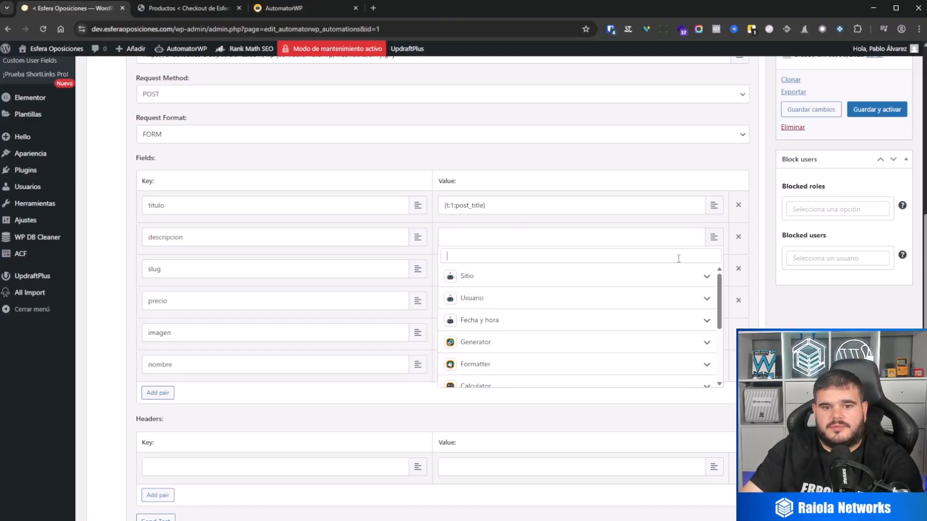
scroll(491, 355, down, 3)
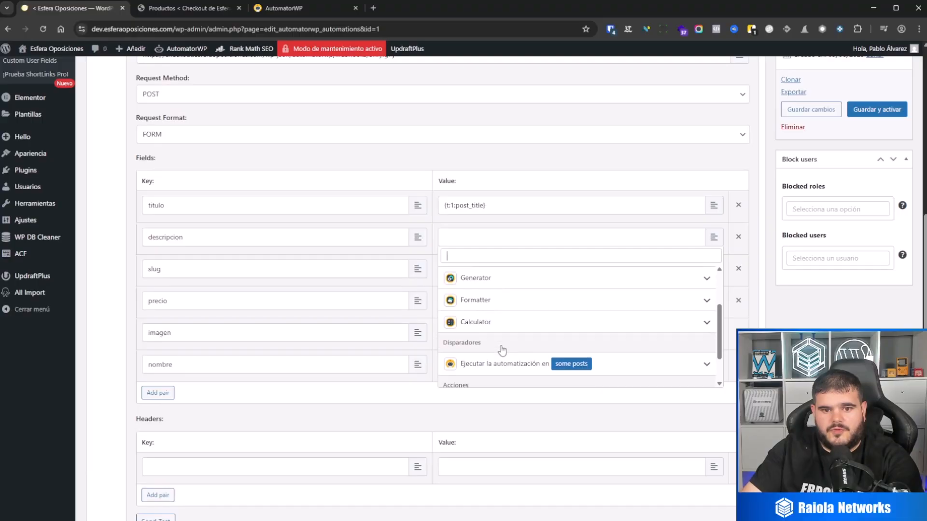
click(495, 337)
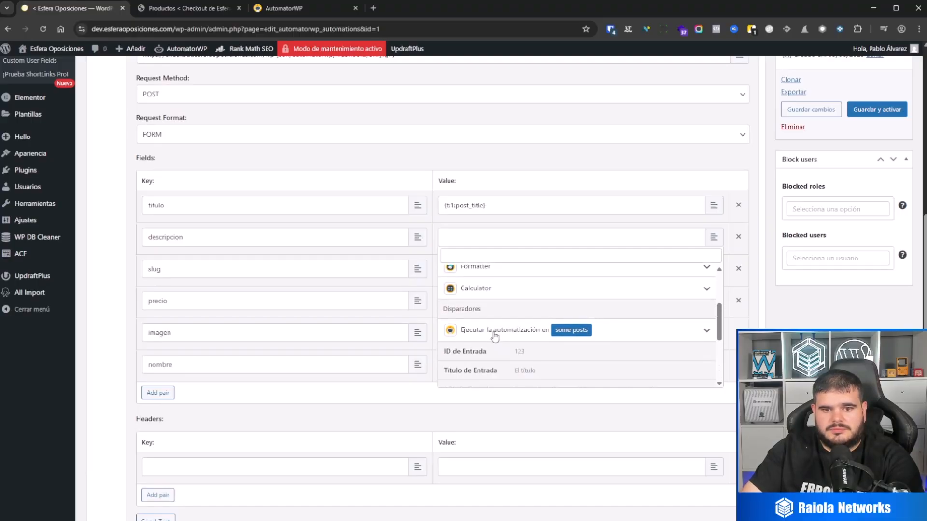
scroll(504, 344, down, 4)
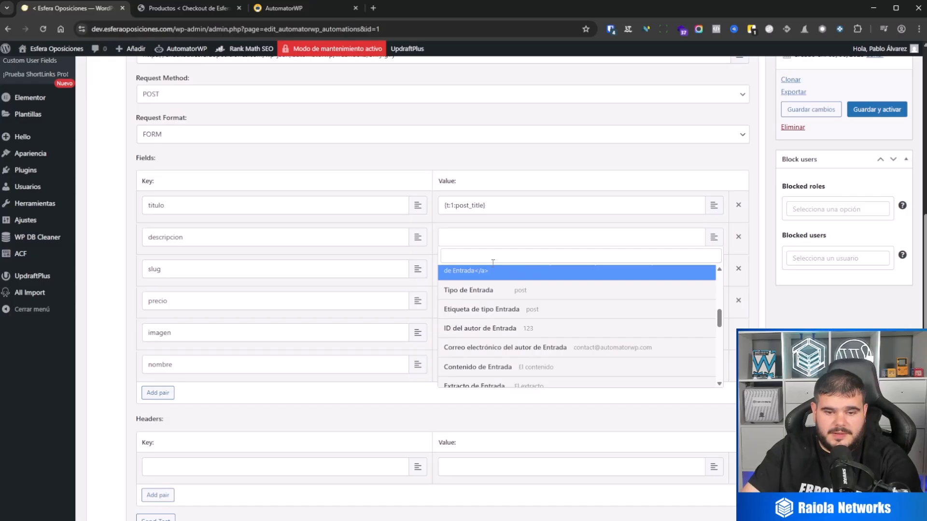
click(506, 367)
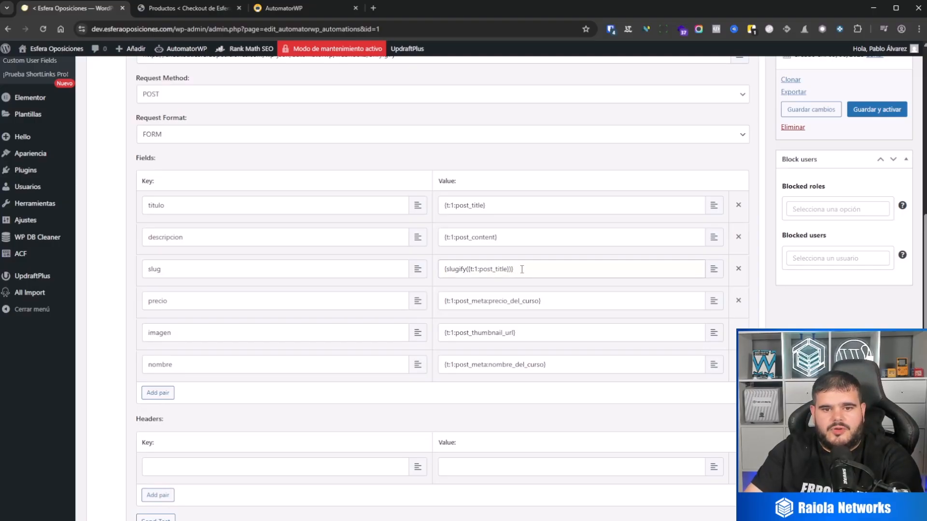
Replace the value of the "slug" field with the Slugify formatter token.
drag(514, 268, 420, 283)
key(BackSpace)
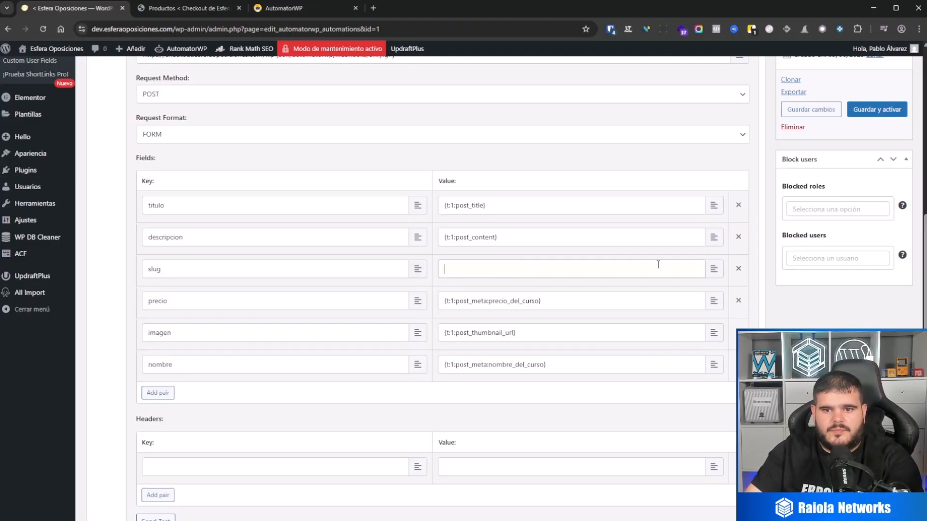
click(714, 269)
scroll(602, 337, down, 1)
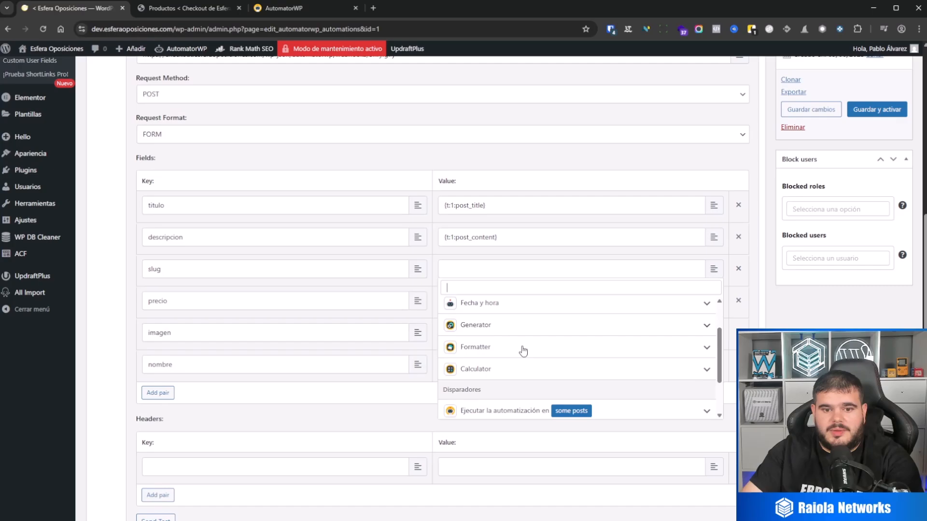
click(490, 353)
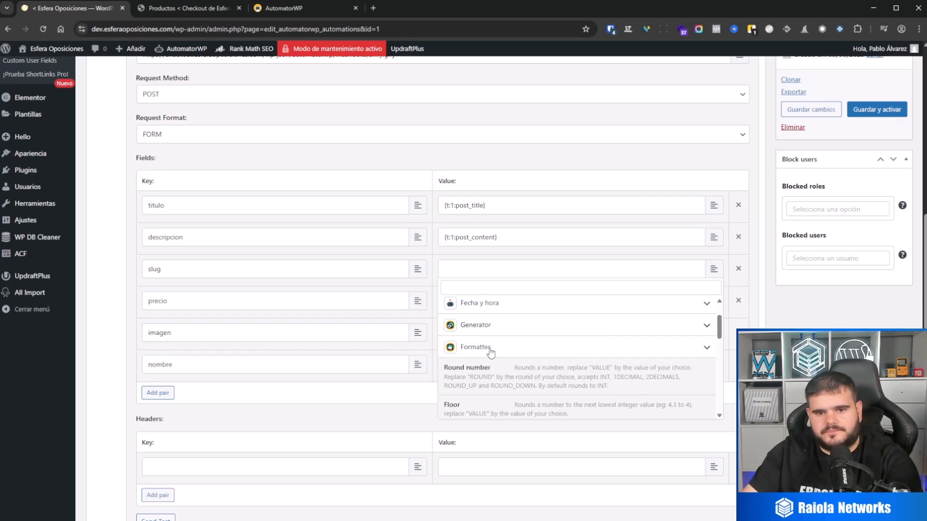
scroll(533, 359, down, 3)
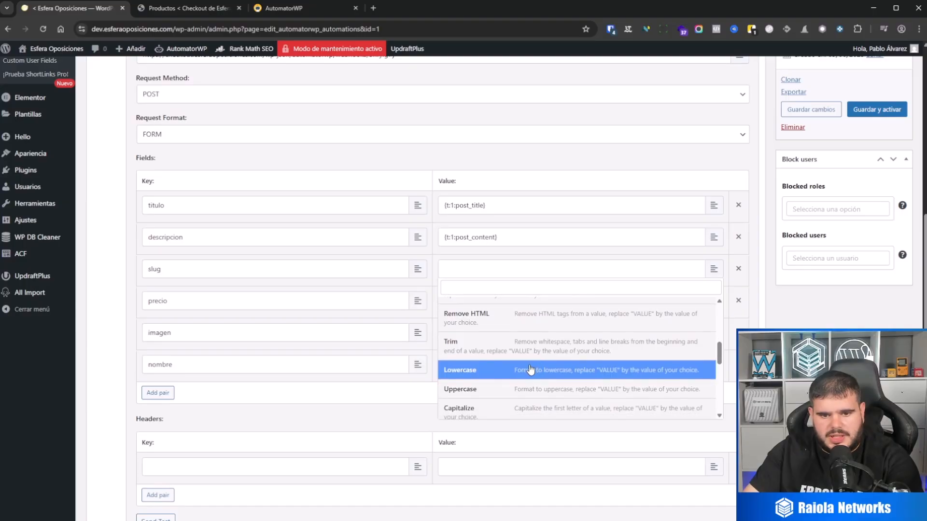
scroll(530, 370, down, 3)
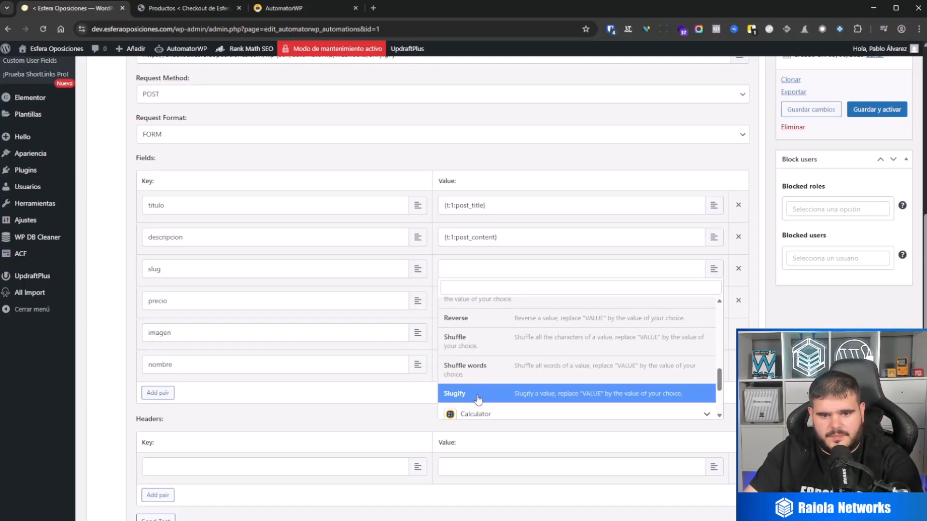
click(478, 394)
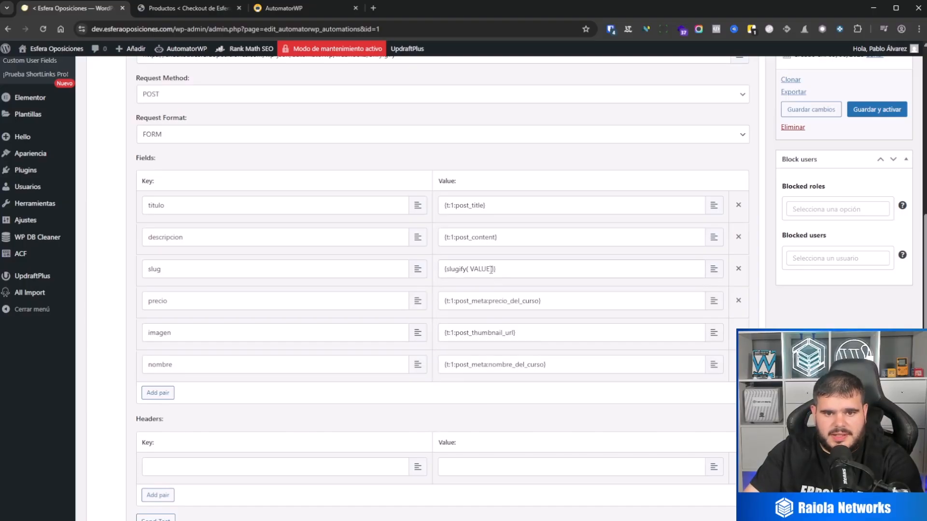
Replace the VALUE placeholder and its leading space inside the slugify function with the trigger's "Título de Entrada" token.
drag(491, 269, 471, 269)
key(BackSpace)
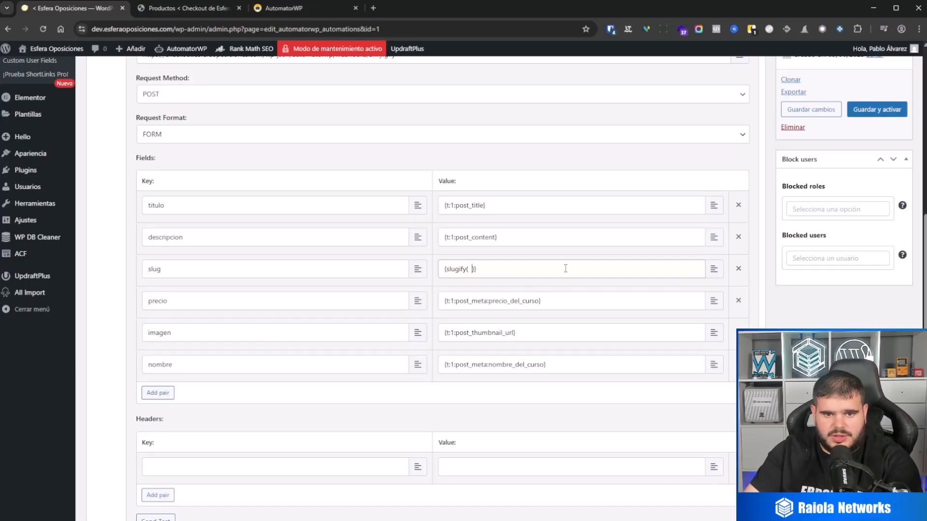
key(BackSpace)
click(713, 270)
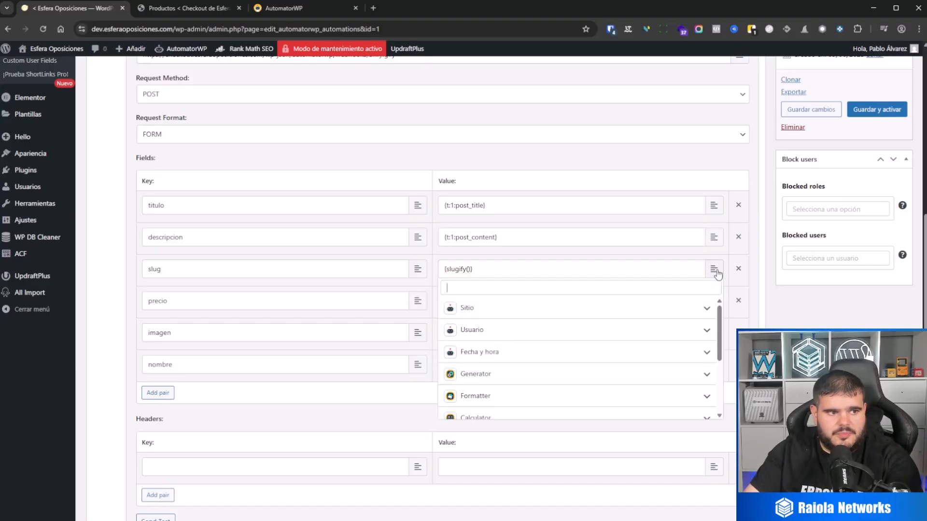
scroll(526, 365, down, 3)
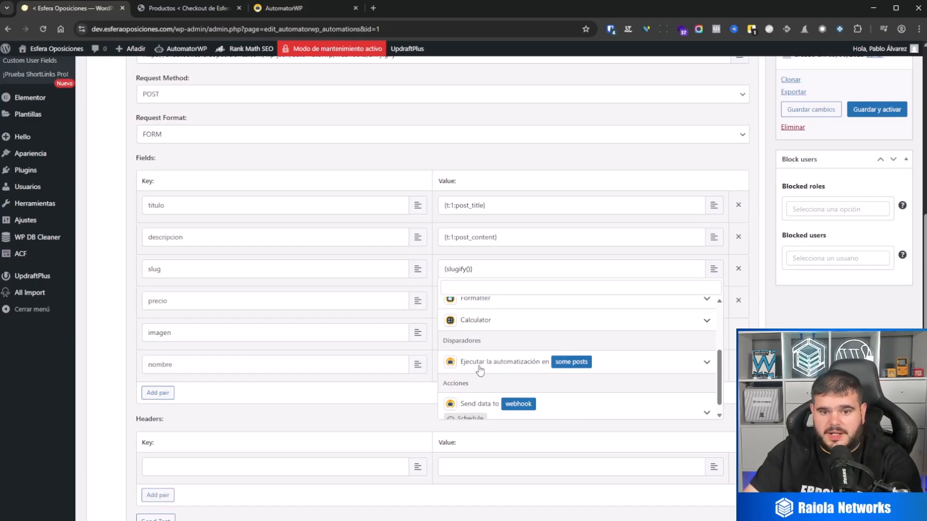
click(504, 362)
scroll(531, 381, down, 1)
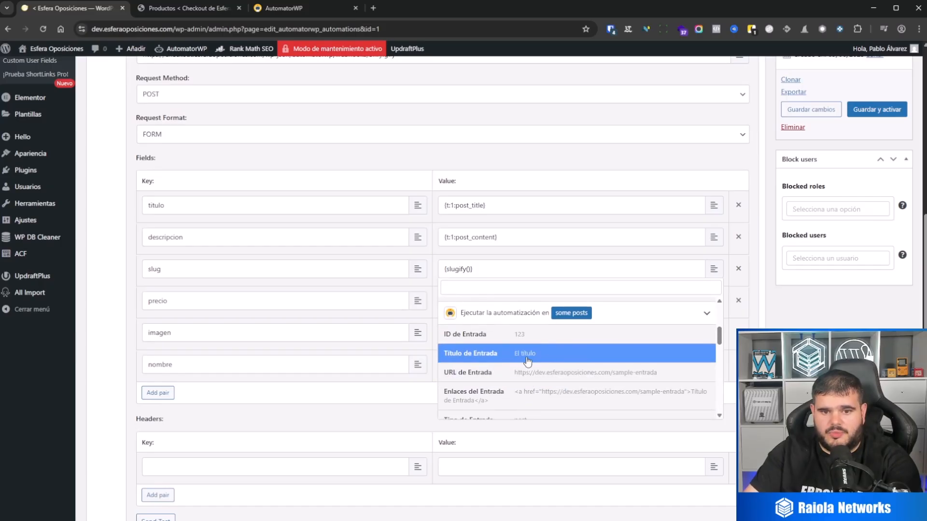
click(524, 354)
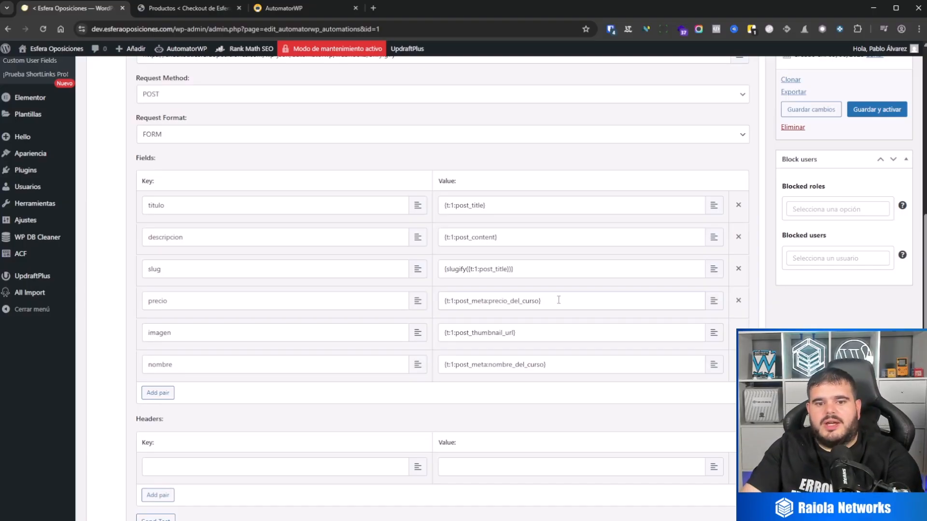
Replace the value of the webhook's "precio" field with the trigger's "Meta de Entrada" token and clear its META_KEY placeholder.
drag(562, 301, 418, 307)
key(BackSpace)
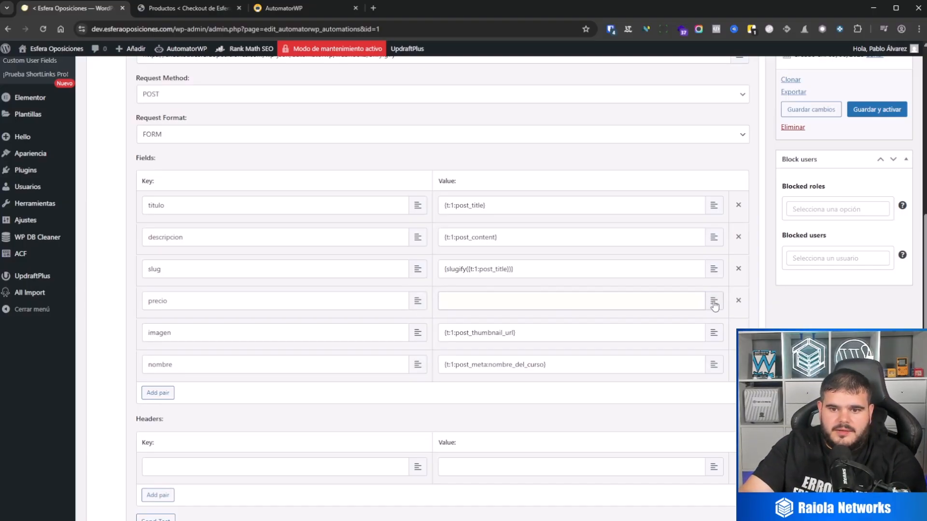
click(713, 301)
scroll(579, 376, down, 3)
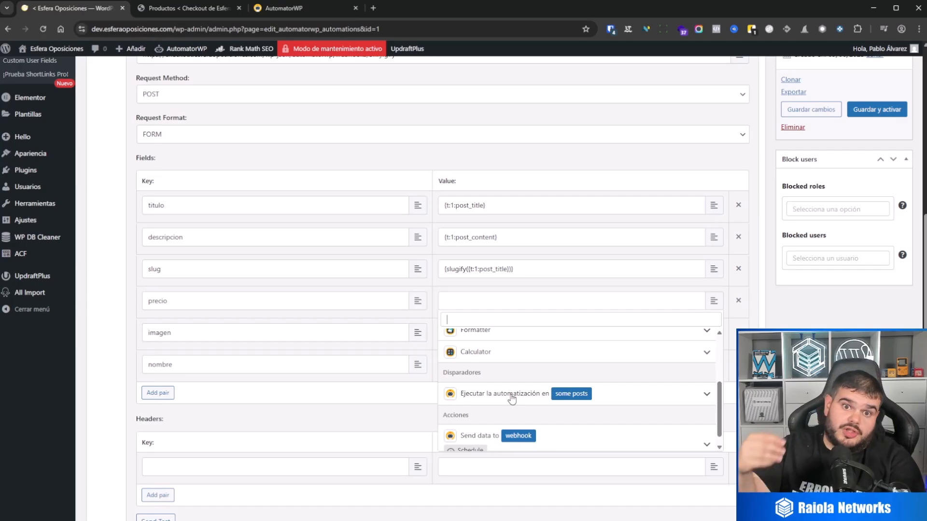
click(512, 399)
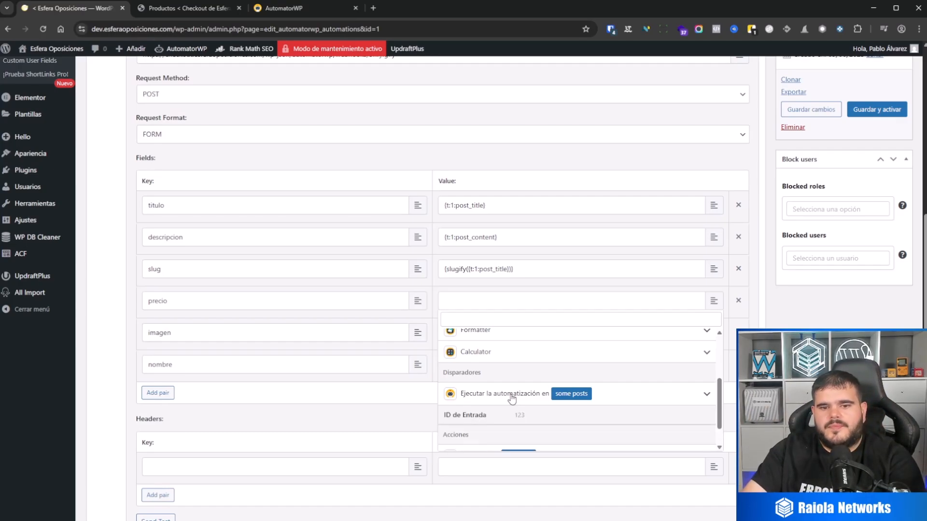
scroll(526, 415, down, 1)
scroll(528, 422, down, 8)
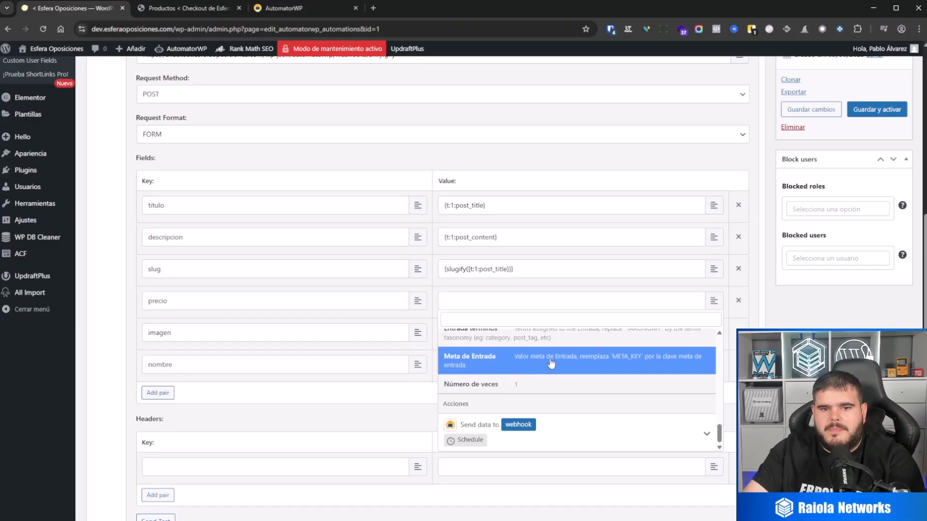
click(521, 362)
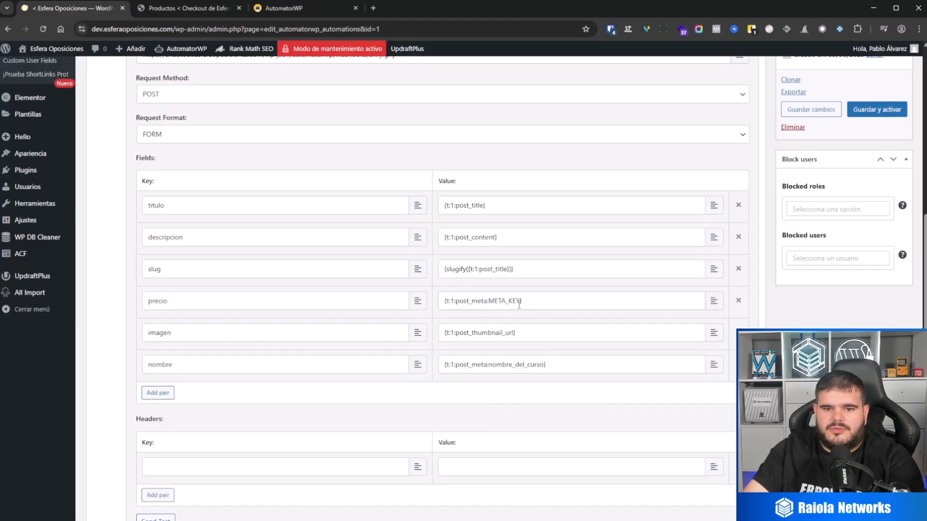
drag(520, 302, 491, 303)
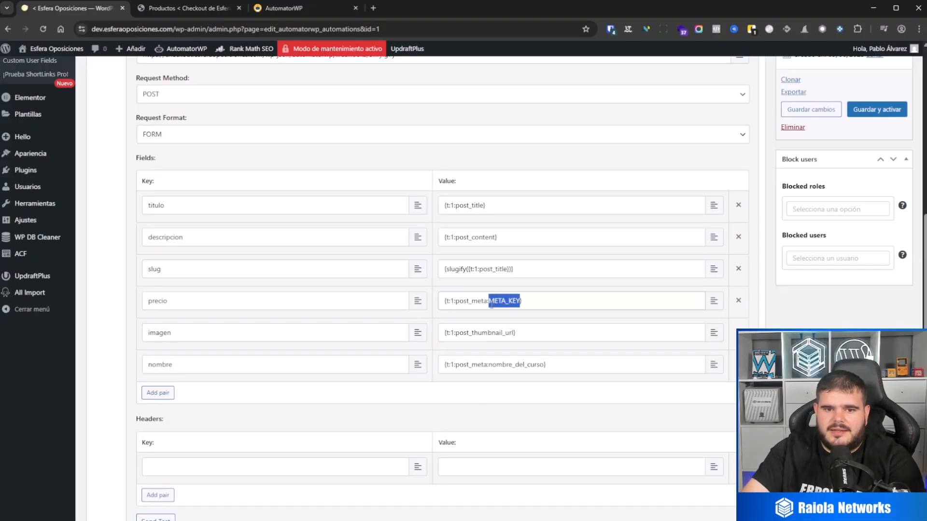
key(BackSpace)
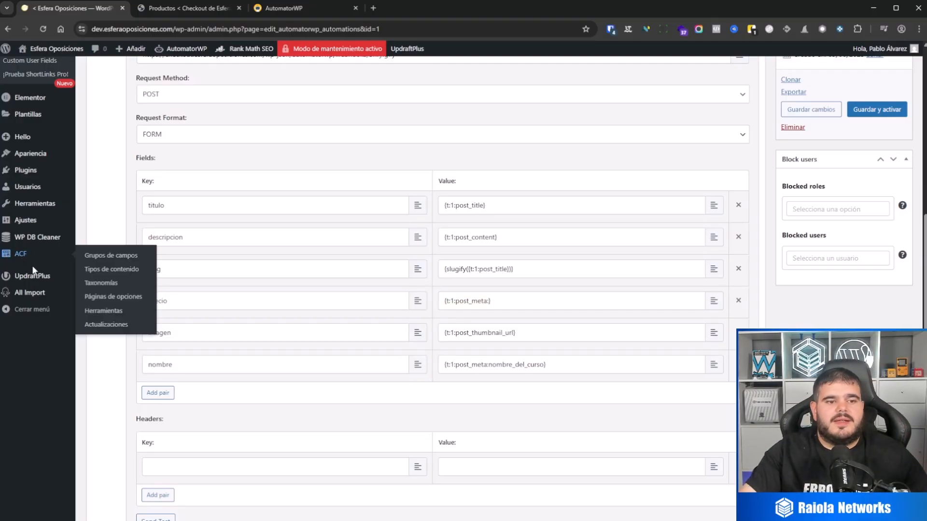
Look up the name of the "Precio del curso" field in ACF's CURSOS field group, opened separately from the automation.
middle_click(20, 255)
click(164, 15)
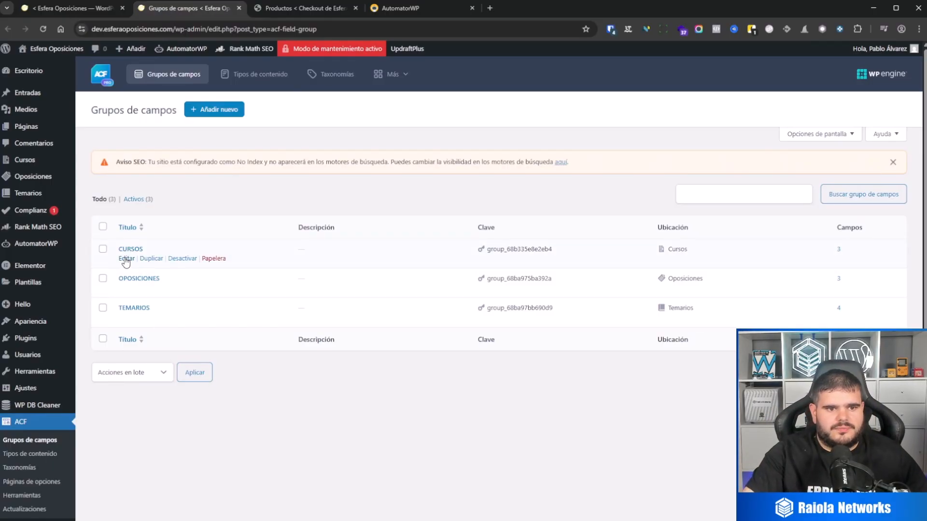
click(125, 259)
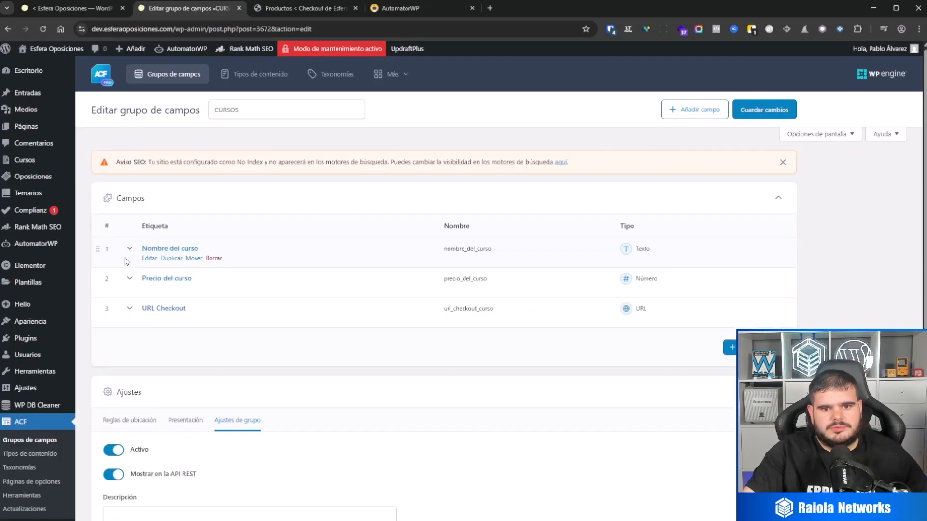
mouse_move(479, 283)
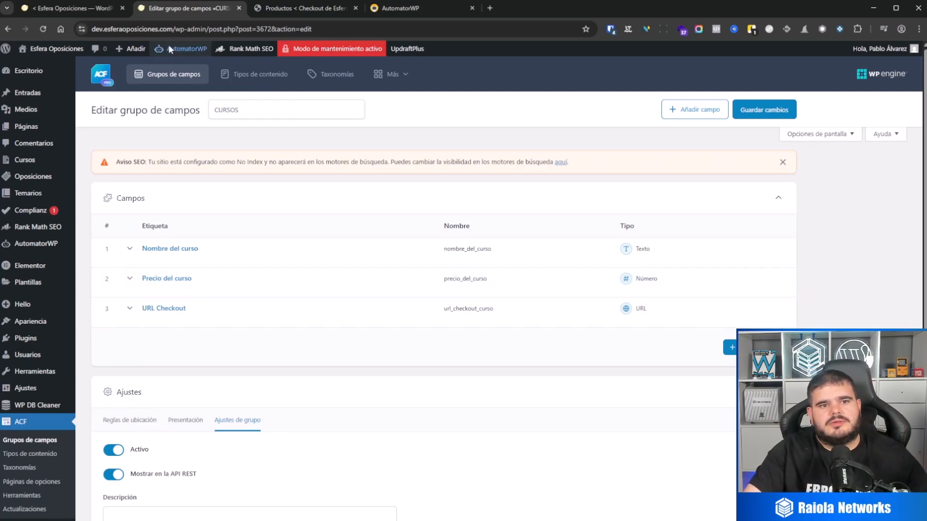
Insert precio_del_curso as the meta key inside the "precio" field's post_meta token in the automation.
click(86, 9)
click(488, 298)
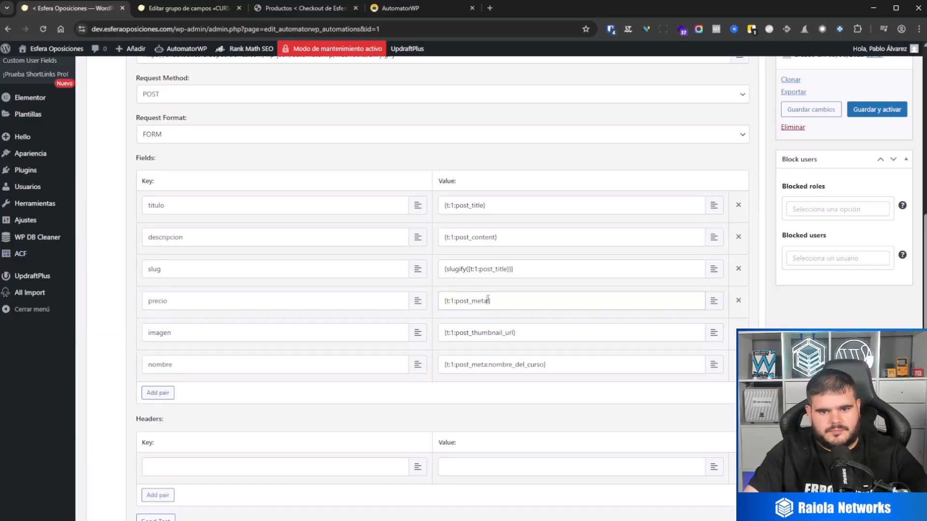
key(ctrl+v)
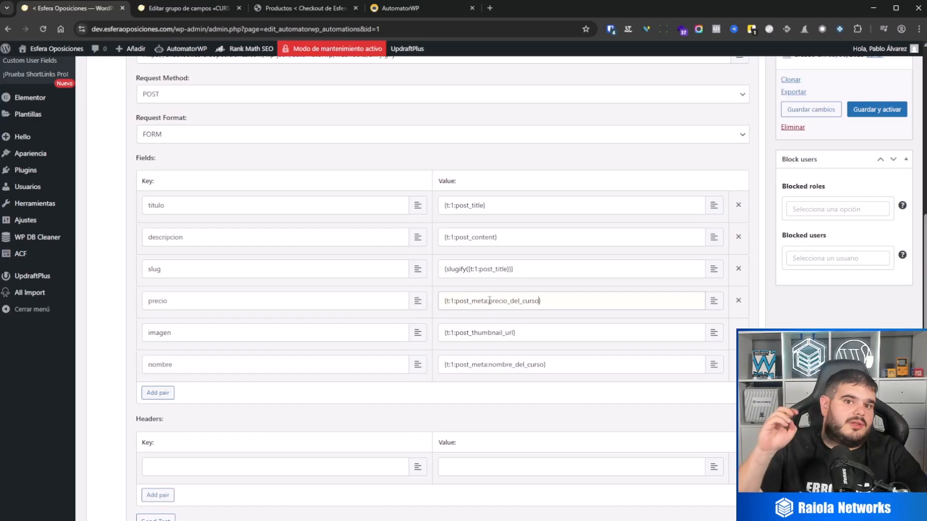
Save the webhook action's field mapping, and reopen the action with its destination URL selected.
scroll(463, 329, down, 2)
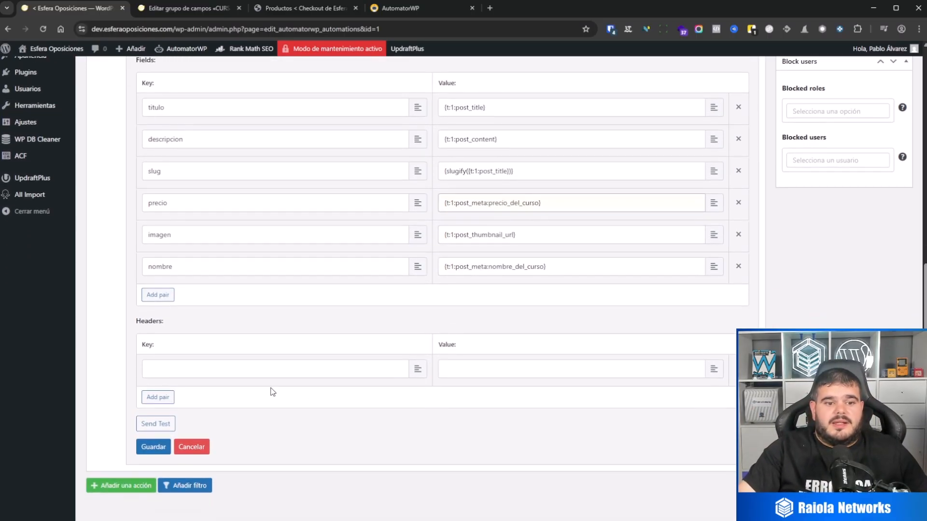
scroll(261, 387, up, 9)
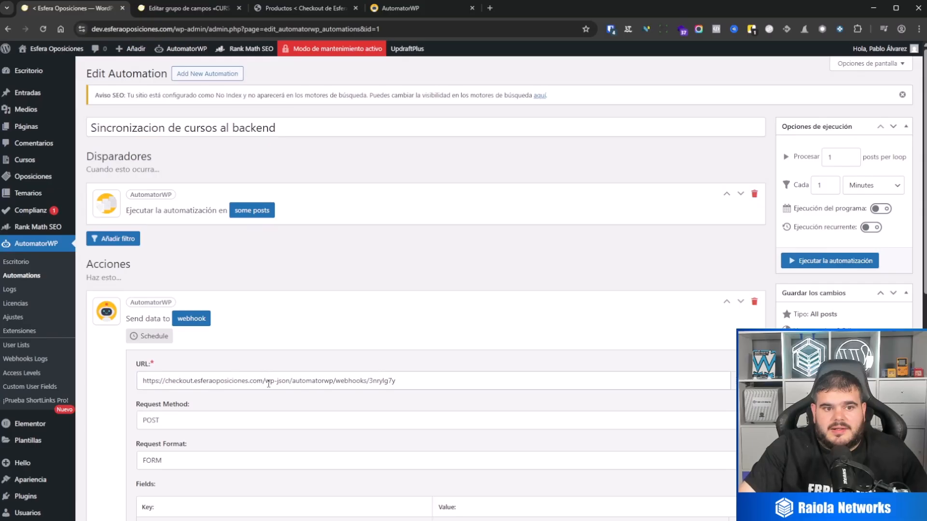
scroll(305, 374, down, 9)
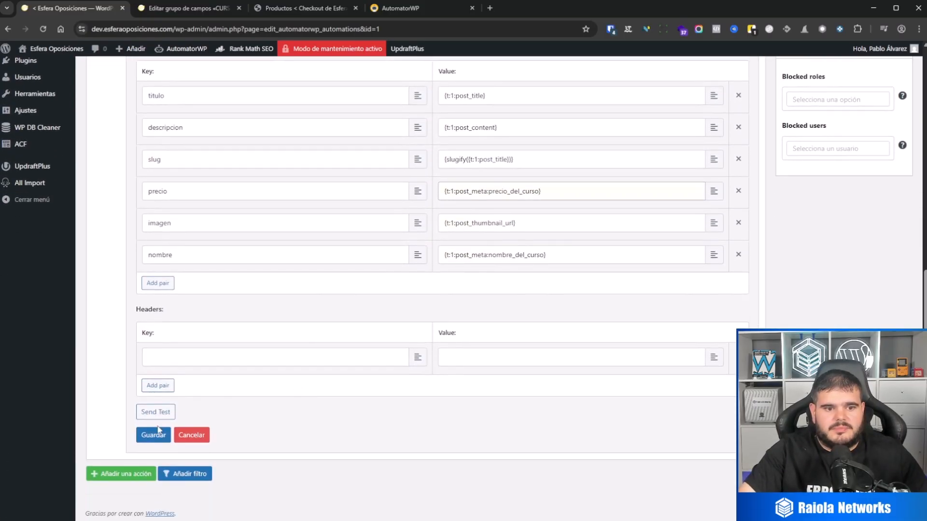
click(158, 431)
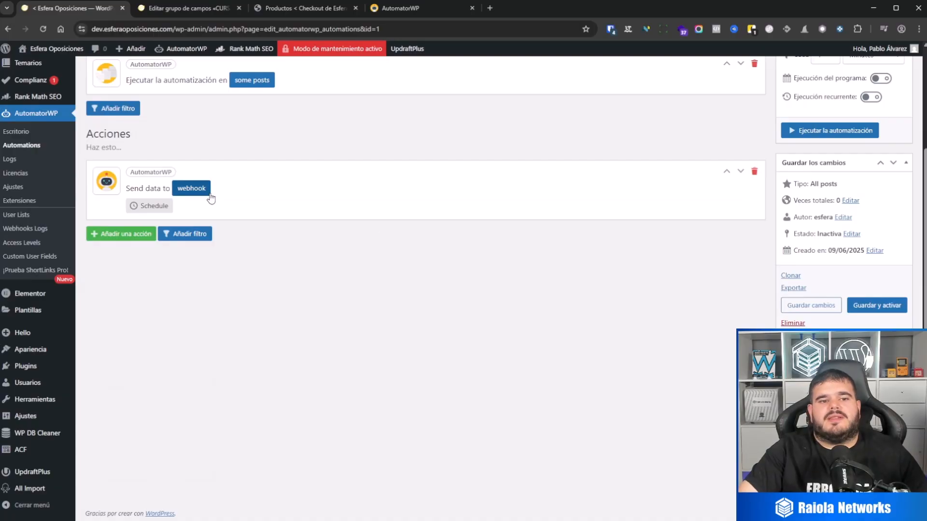
click(203, 192)
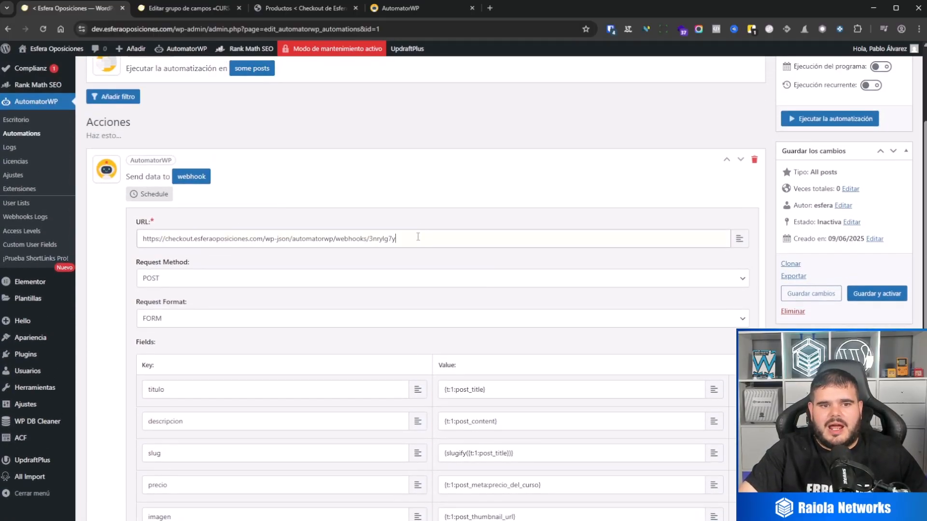
drag(418, 236, 134, 240)
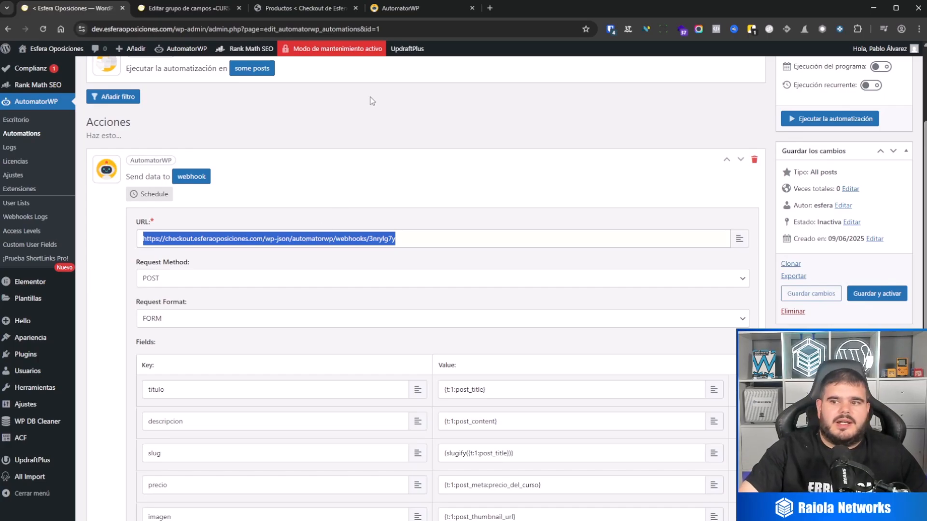
Close the ACF field group page and open the "Sincronizacion desde frontend" AutomatorWP automation on the checkout site for editing.
click(192, 11)
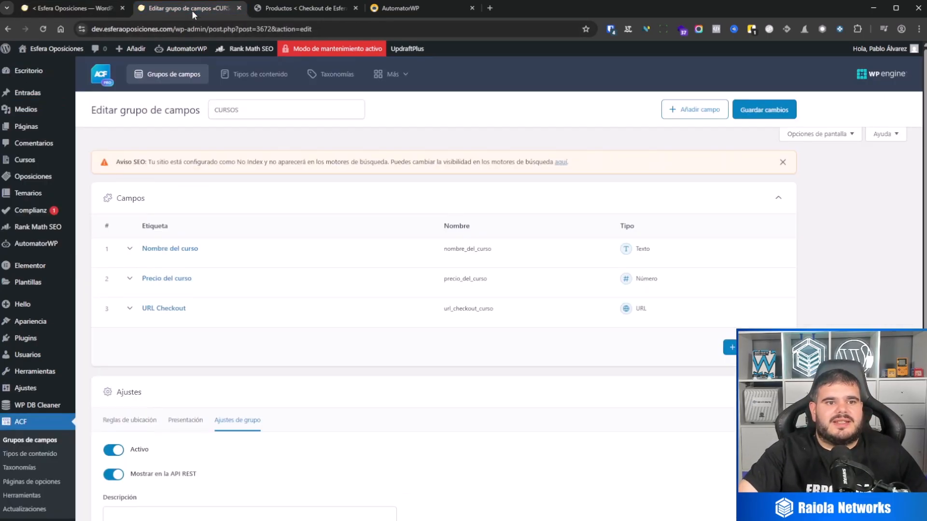
click(239, 7)
click(209, 9)
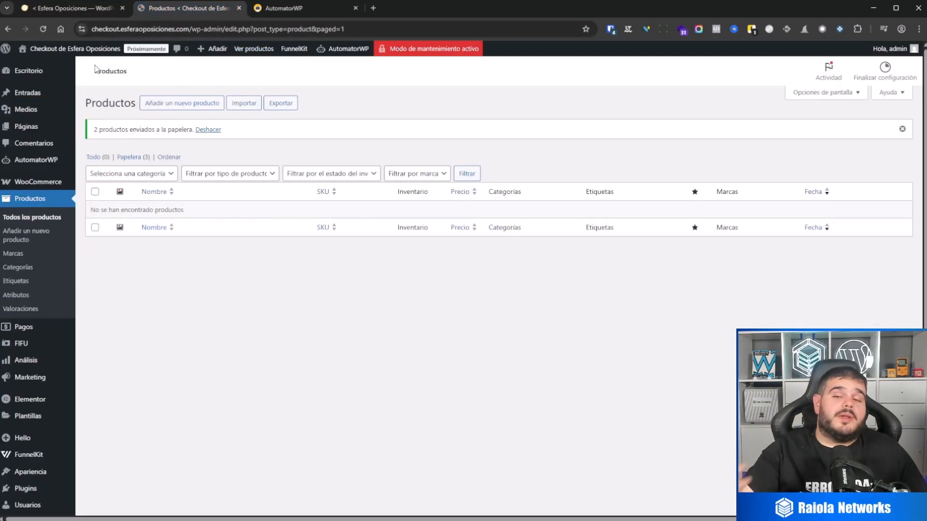
mouse_move(39, 72)
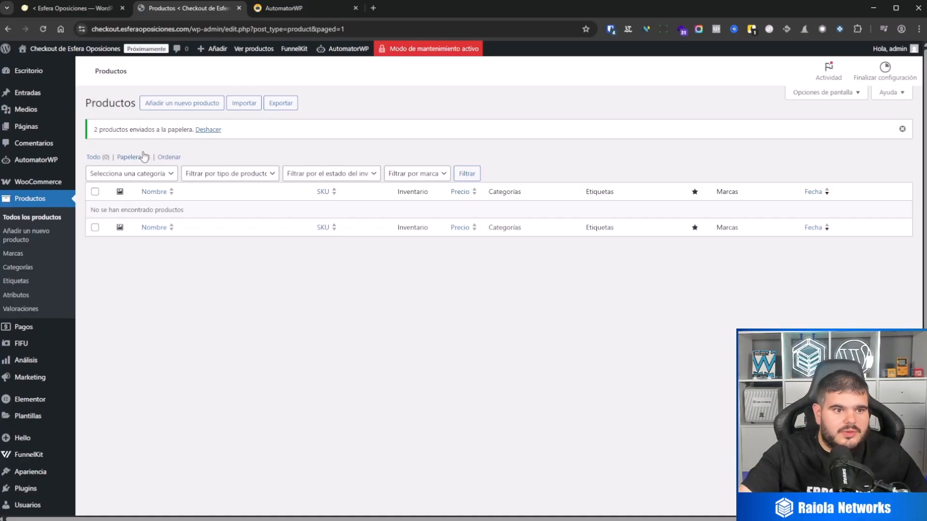
click(44, 163)
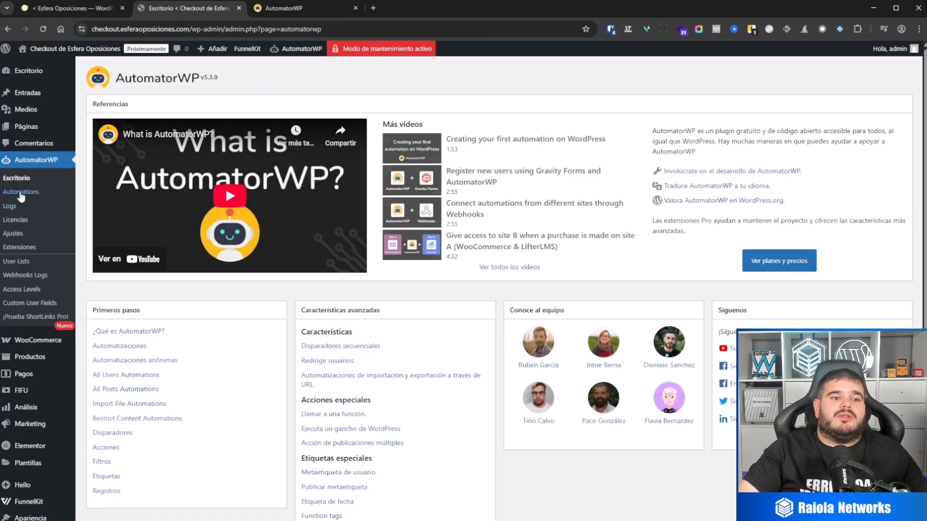
click(20, 197)
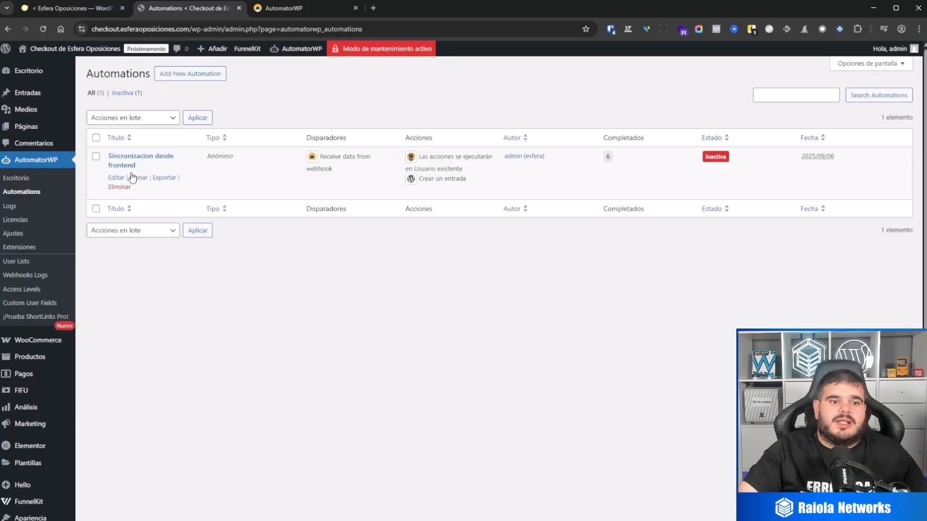
click(116, 179)
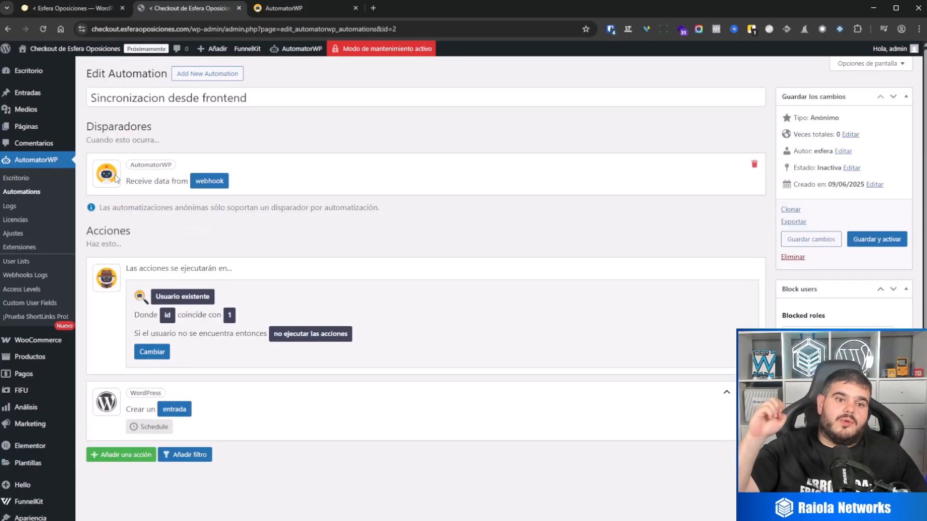
Check the existing automation's type in the automations list and view the types offered for a new automation without creating one.
click(8, 29)
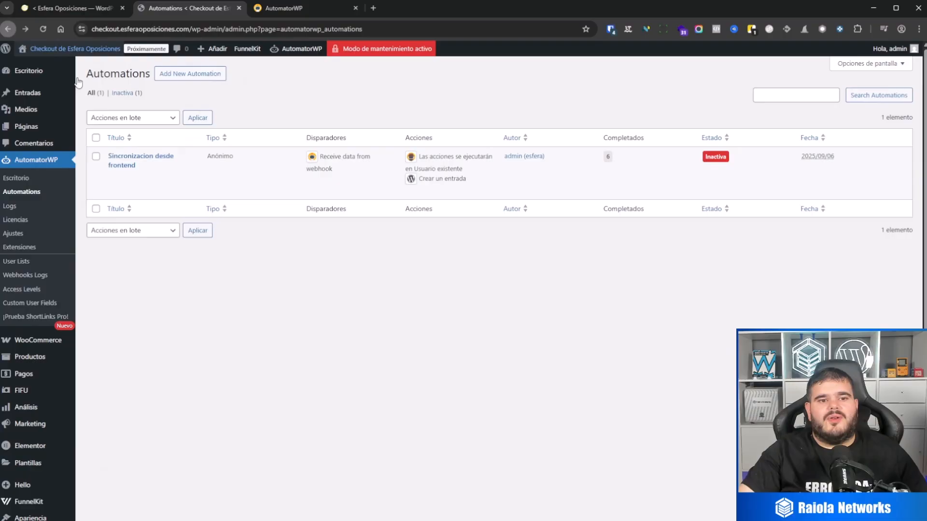
double_click(225, 157)
click(286, 91)
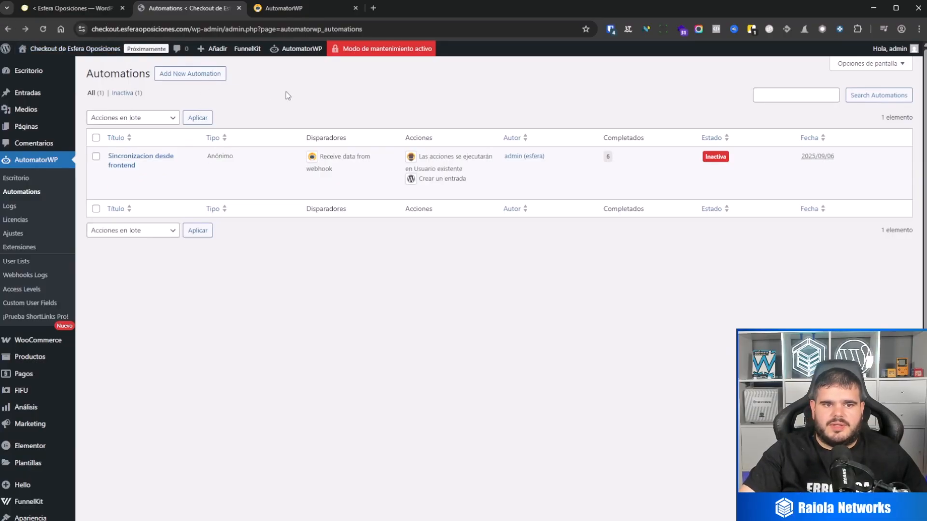
click(189, 73)
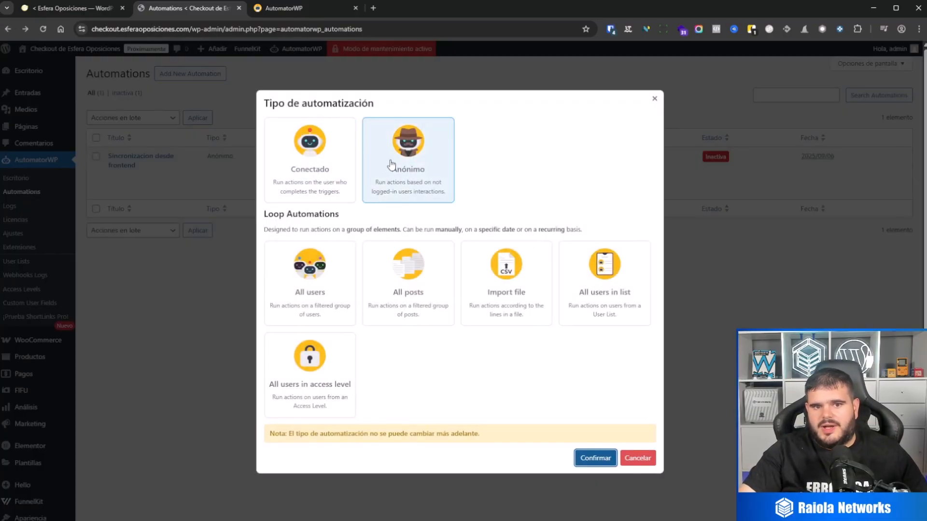
click(637, 458)
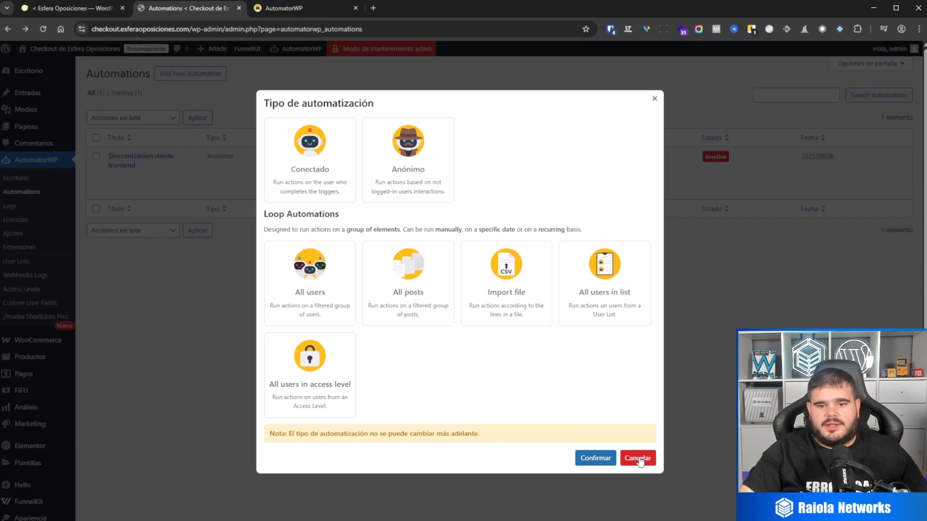
Reopen the "Sincronizacion desde frontend" automation, review the URL and fields of its webhook trigger, and save the trigger.
click(115, 178)
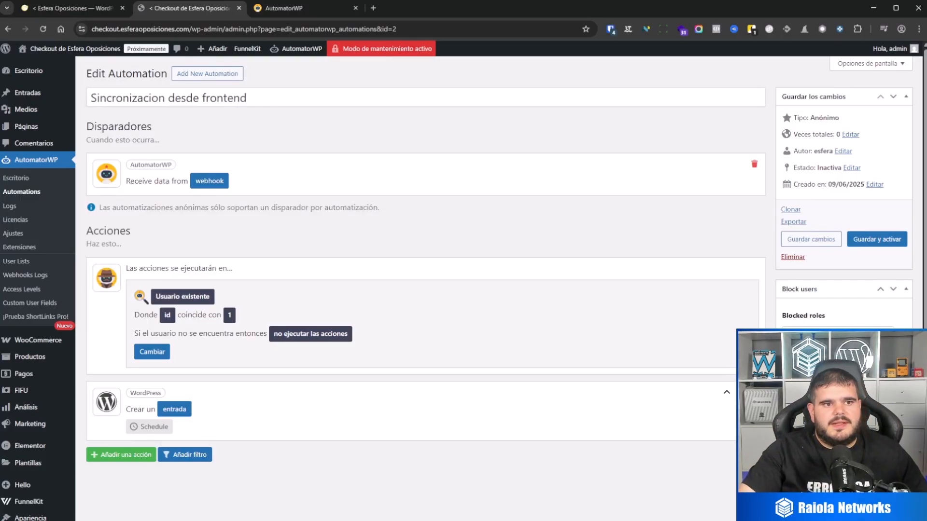
click(210, 181)
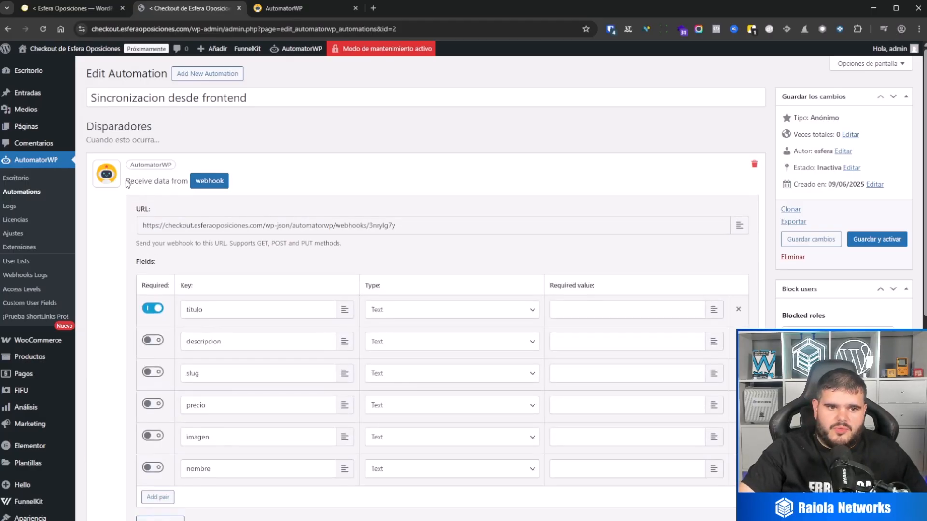
drag(126, 164, 178, 182)
click(372, 147)
scroll(203, 356, down, 6)
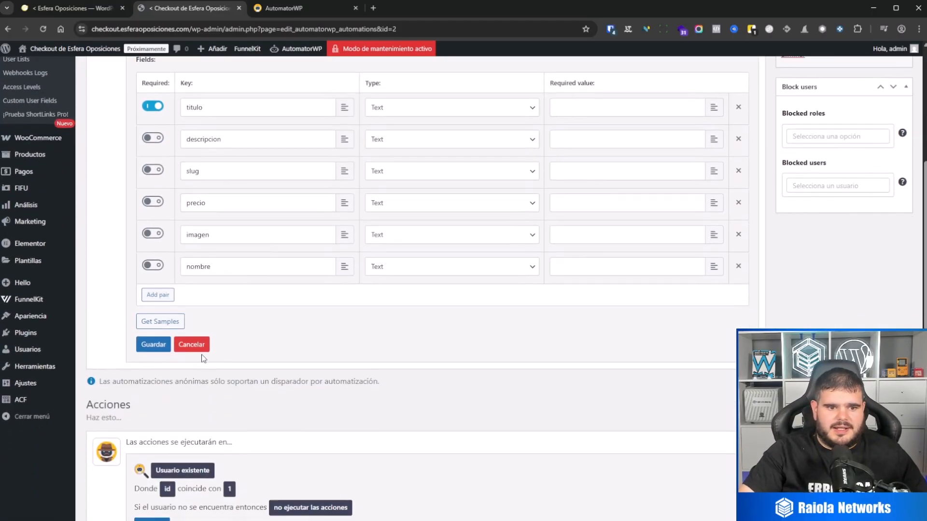
click(153, 253)
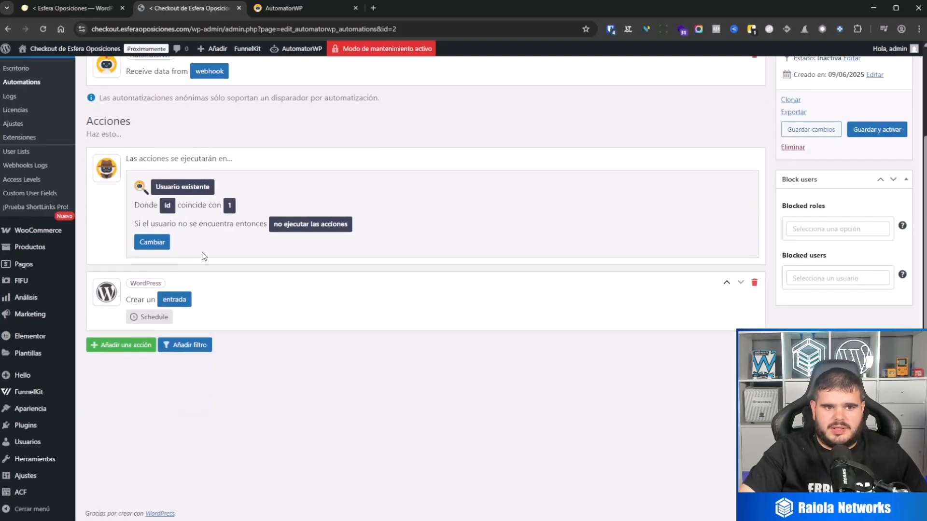
click(126, 345)
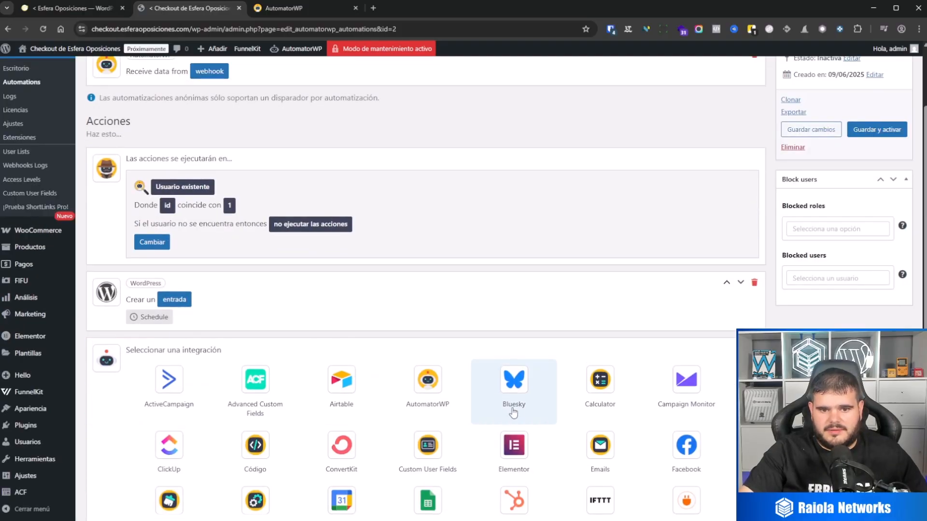
scroll(424, 344, down, 1)
click(424, 344)
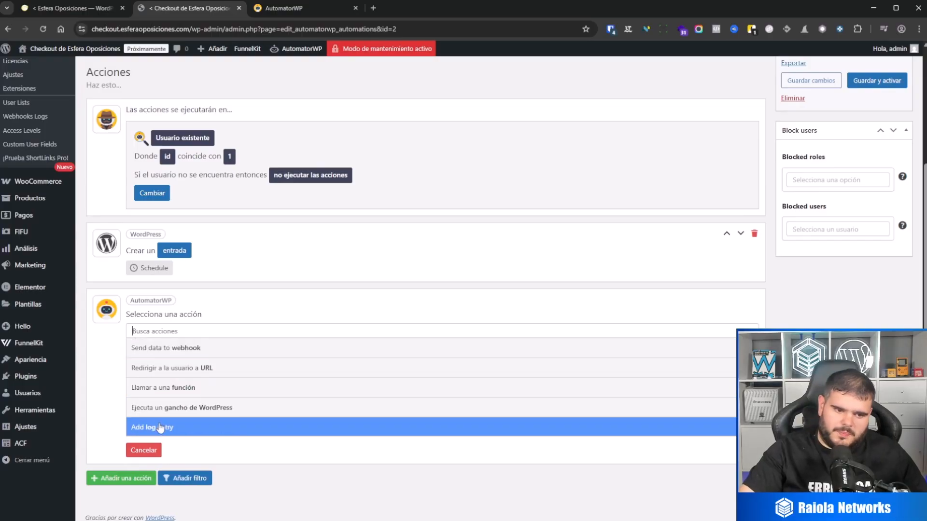
click(139, 456)
scroll(306, 225, up, 3)
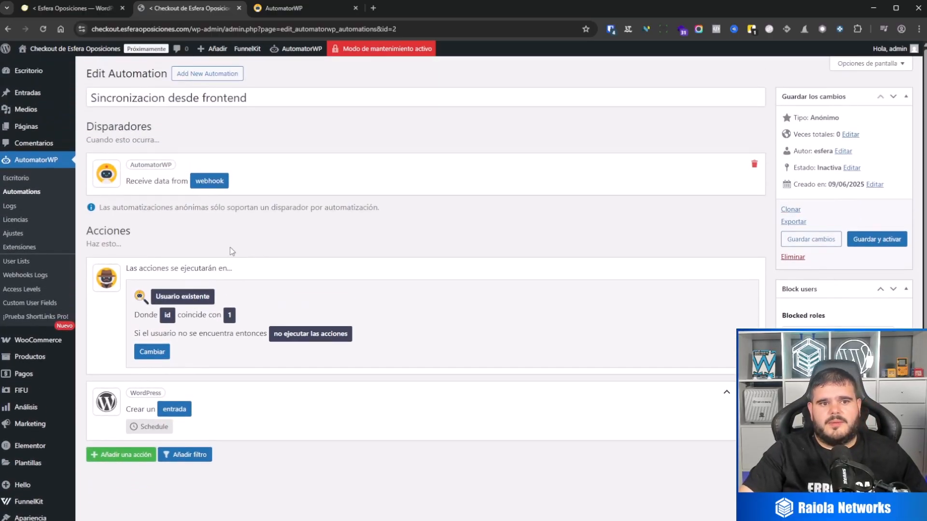
Copy the URL from the checkout automation's receiving webhook trigger and paste it as the destination URL of the main site's send-data webhook action.
click(209, 181)
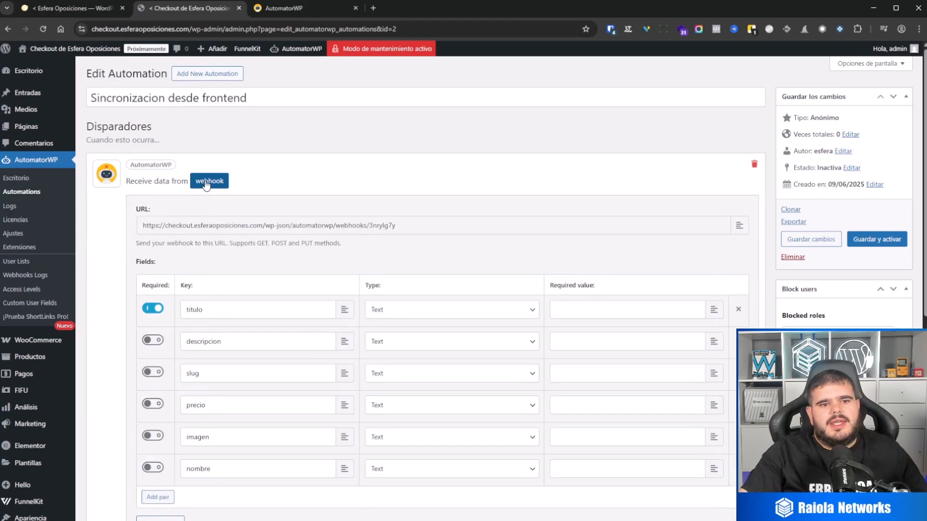
triple_click(361, 226)
key(ctrl+c)
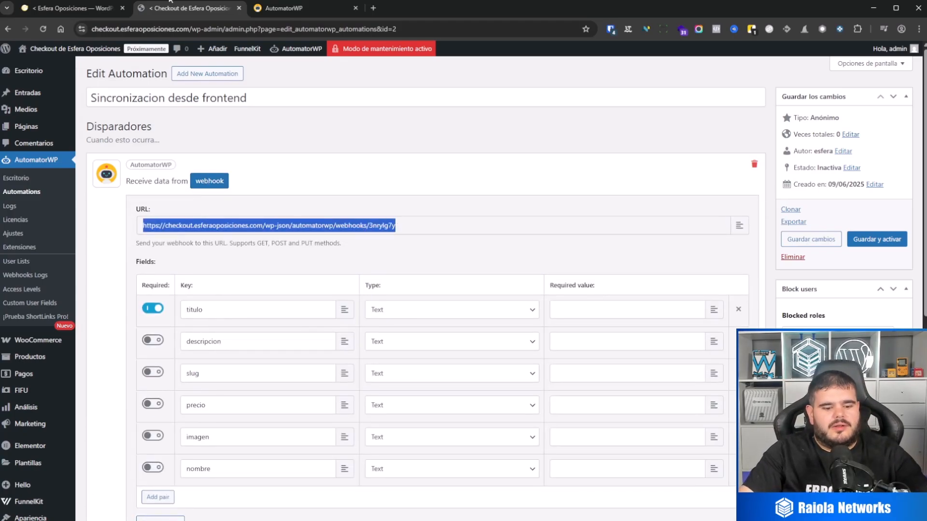
click(72, 8)
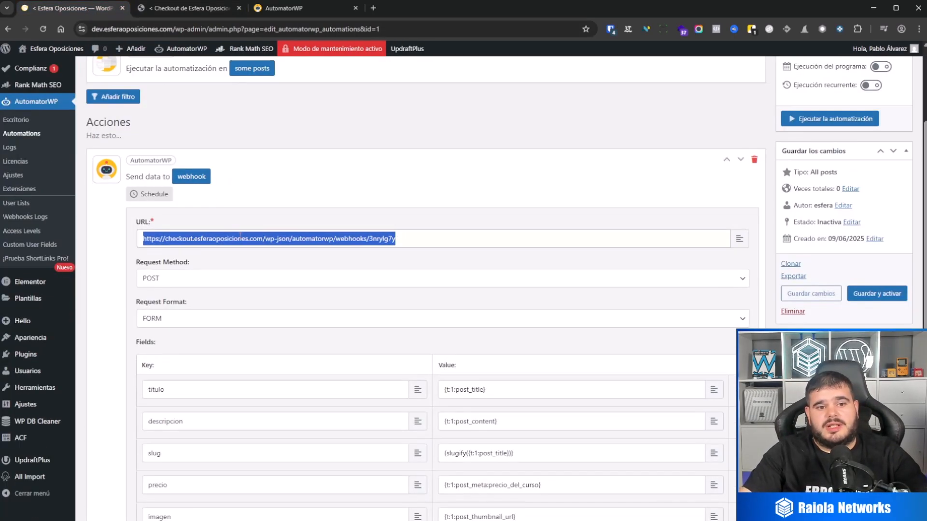
key(ctrl+v)
scroll(273, 191, up, 3)
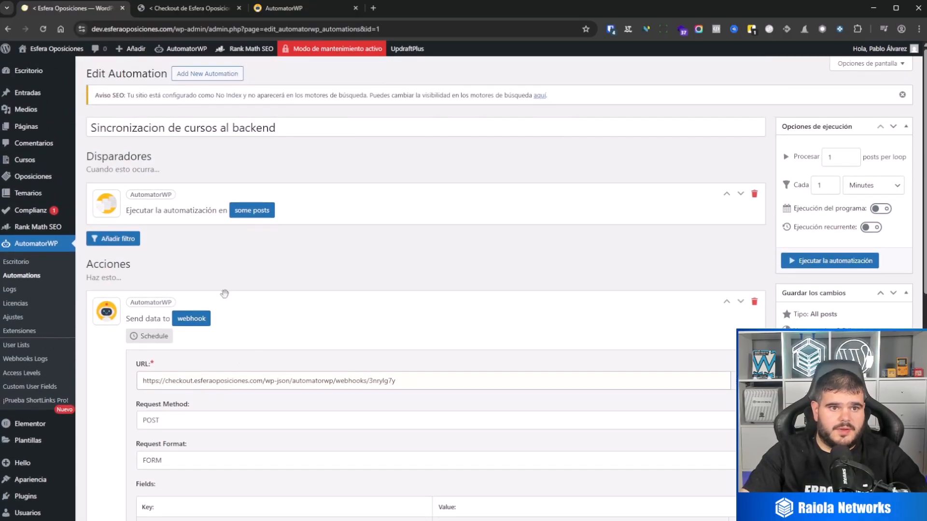
Remove the titulo, descripcion, slug, precio and imagen fields from the checkout automation's webhook trigger and start collecting samples.
click(155, 10)
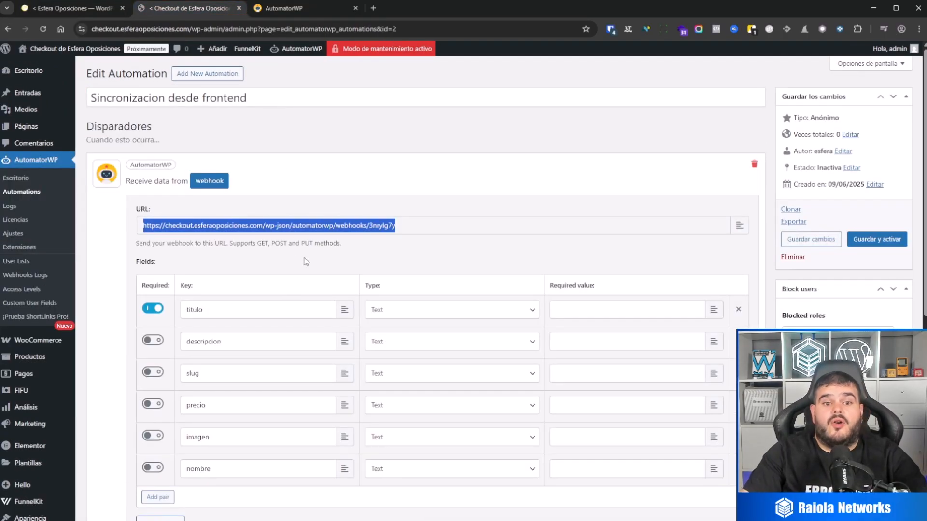
scroll(306, 258, down, 2)
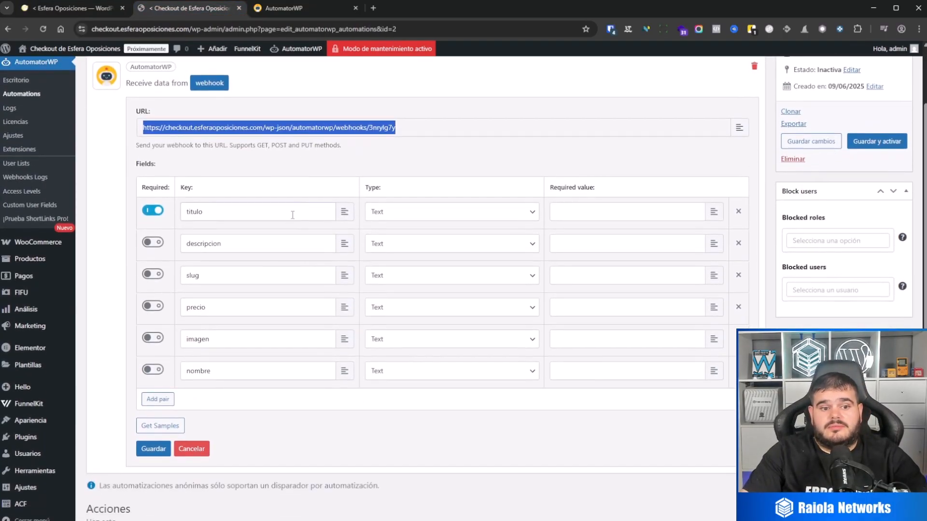
click(738, 213)
click(738, 213)
click(738, 212)
click(738, 212)
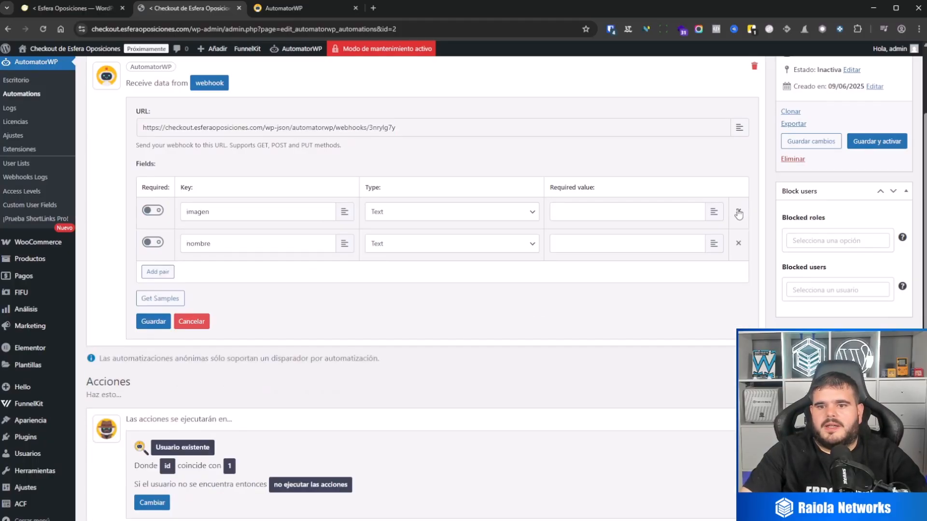
click(738, 213)
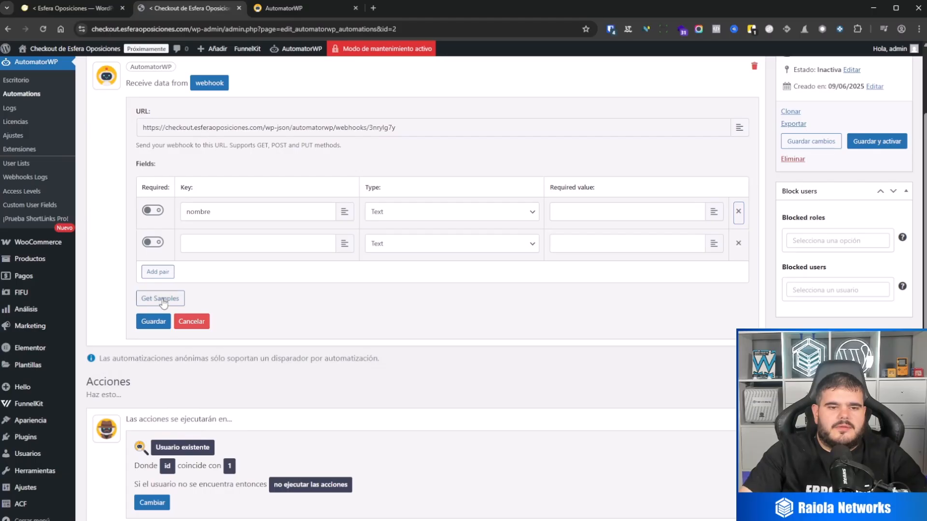
Send a test from the webhook action of the main site's "Sincronizacion de cursos al backend" automation.
click(64, 10)
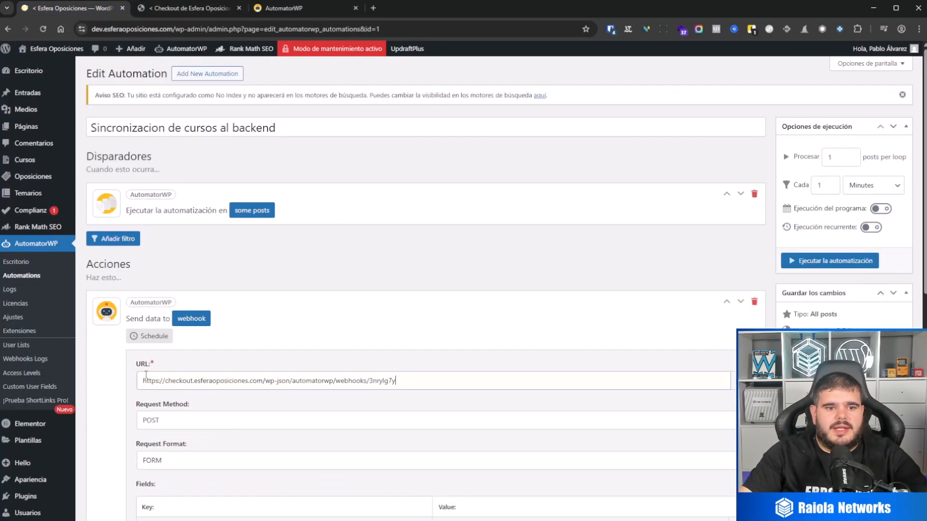
scroll(195, 288, down, 3)
scroll(196, 288, down, 3)
scroll(184, 311, down, 3)
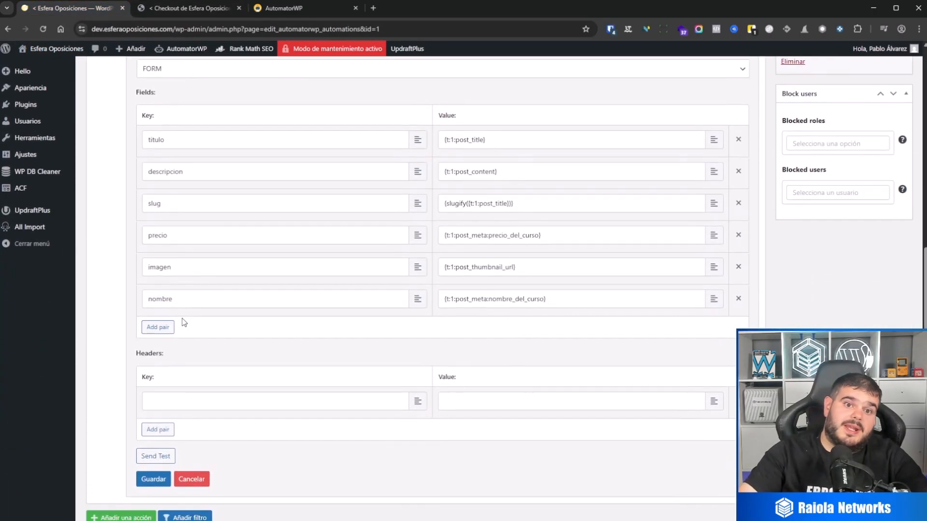
click(157, 413)
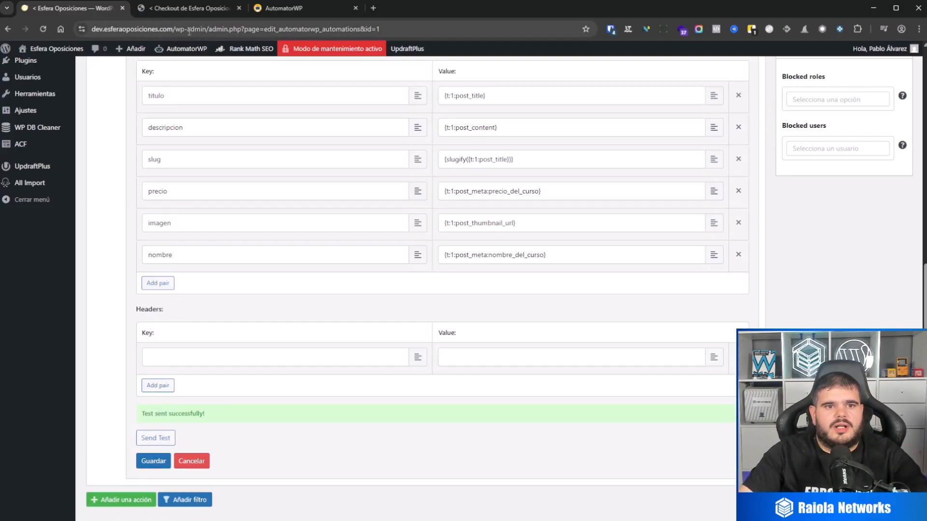
Get the samples received by the checkout automation's webhook trigger, inspect Hook A and use its fields.
click(172, 8)
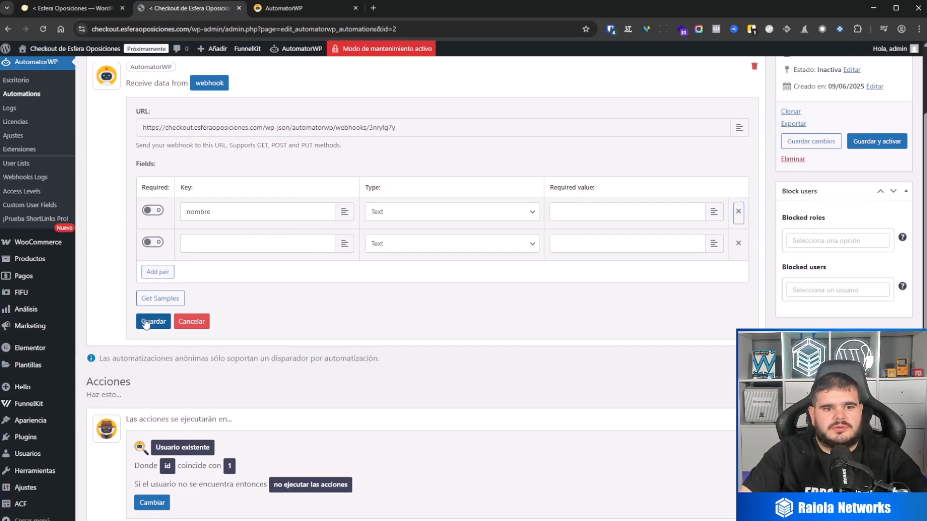
scroll(162, 302, up, 2)
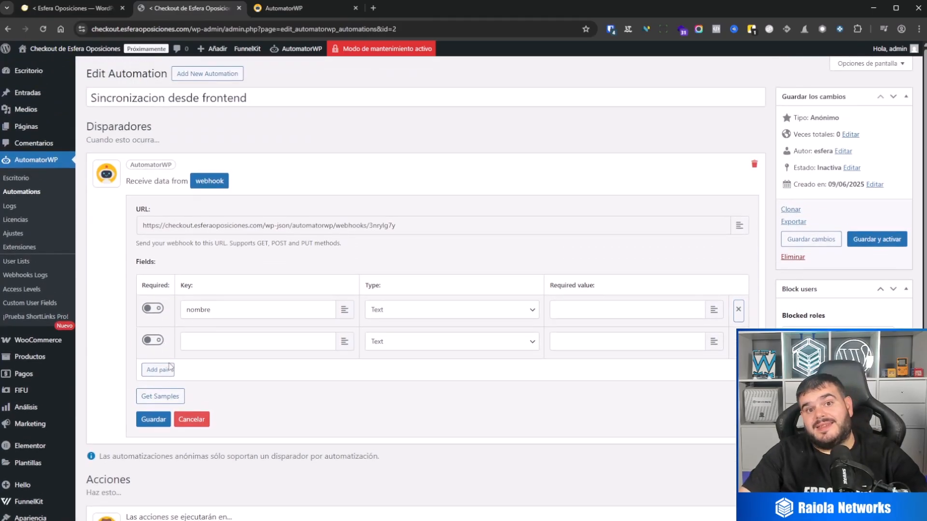
click(172, 394)
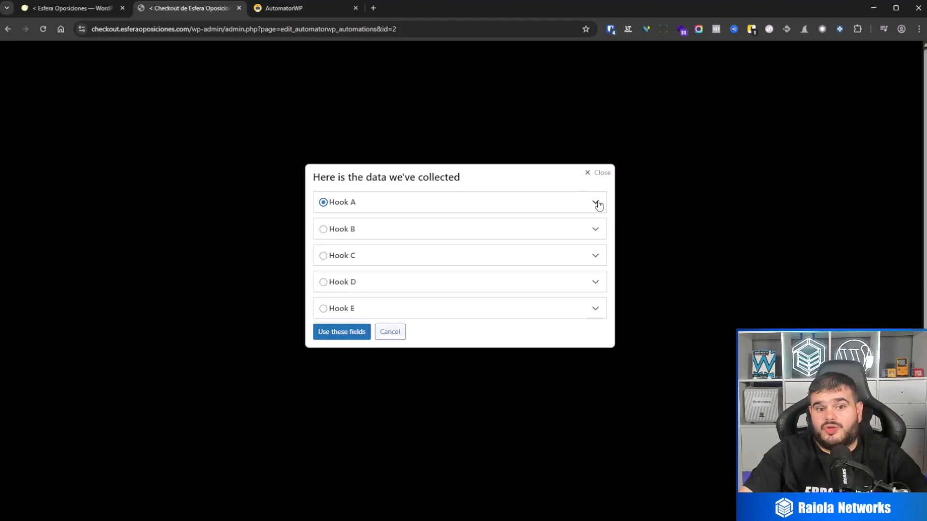
click(598, 204)
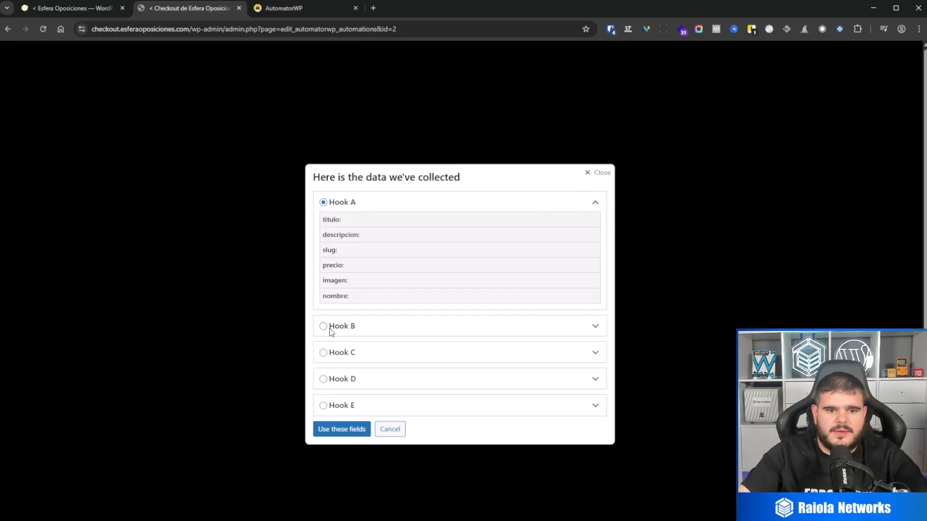
click(350, 435)
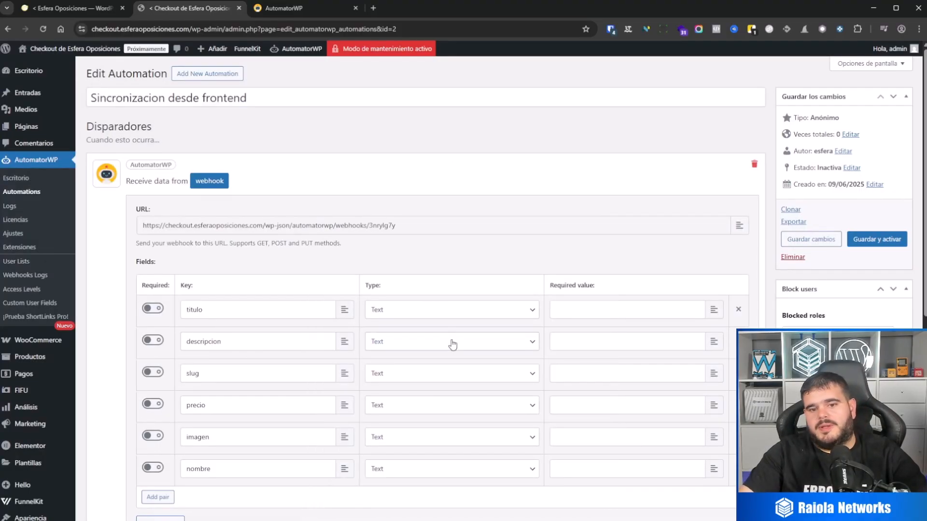
Mark the titulo and slug fields as required in the webhook trigger and save it.
scroll(451, 343, down, 2)
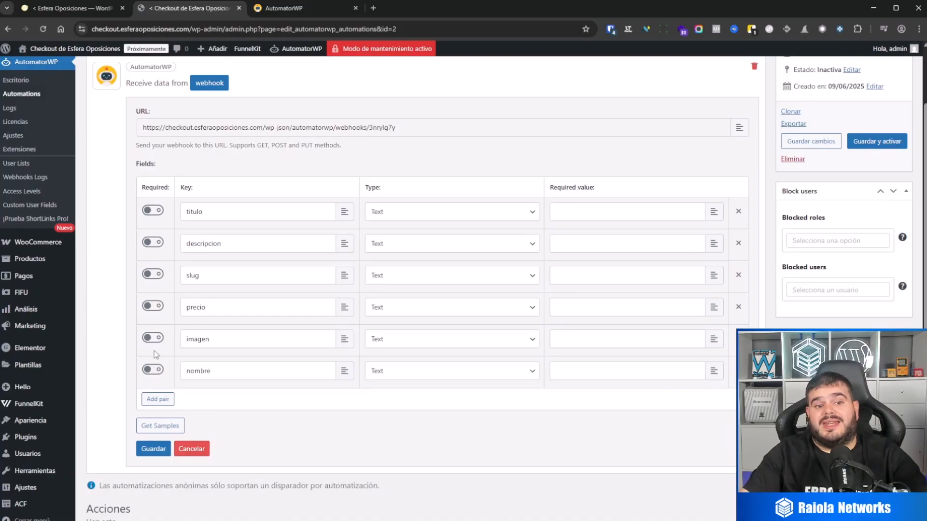
click(154, 212)
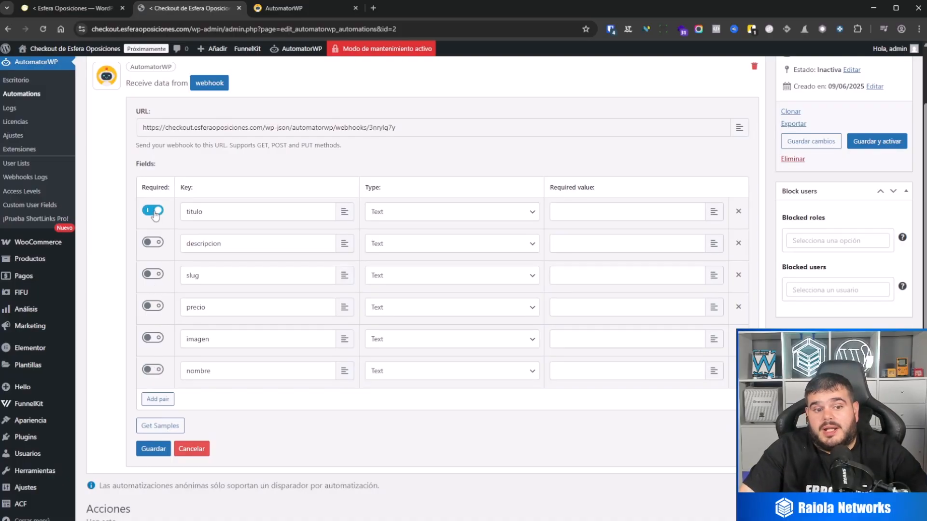
click(159, 282)
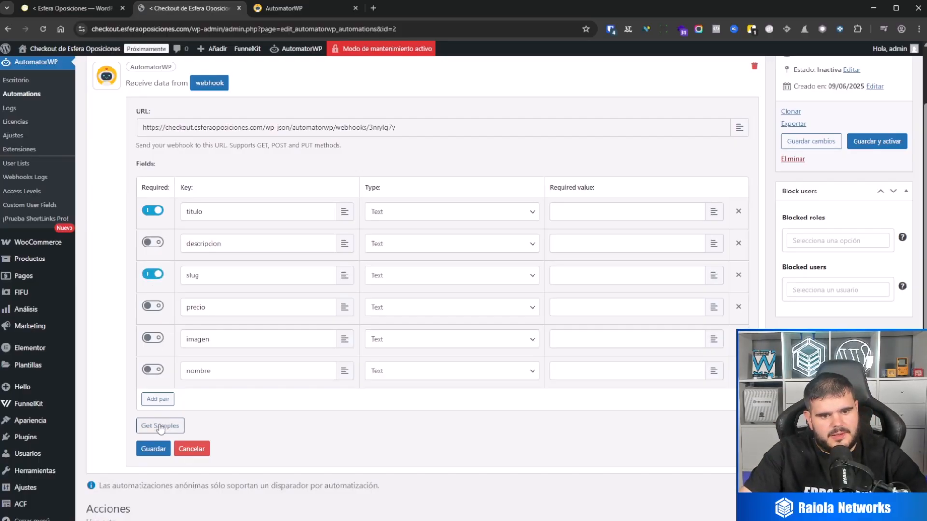
click(156, 449)
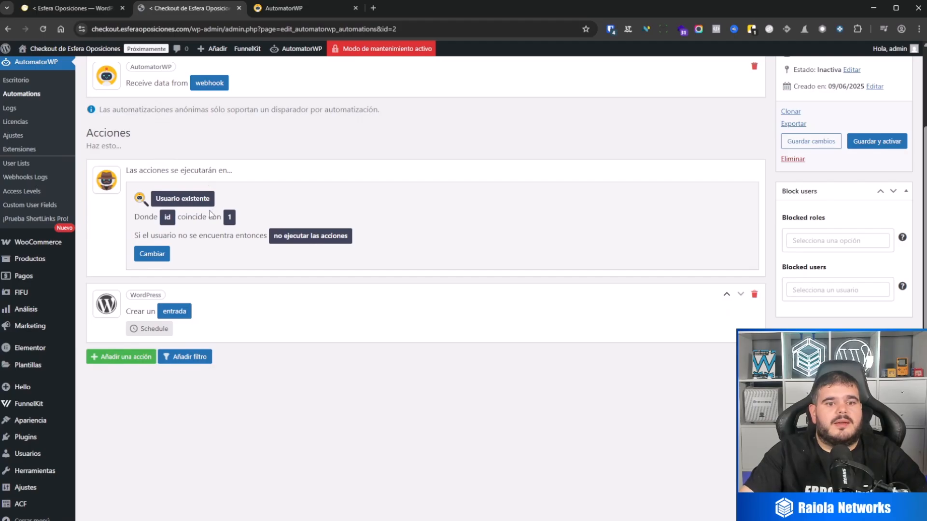
Review the lookup field, field value and missing-user option for the user the actions run on, and save these settings.
scroll(241, 146, up, 2)
scroll(177, 196, down, 2)
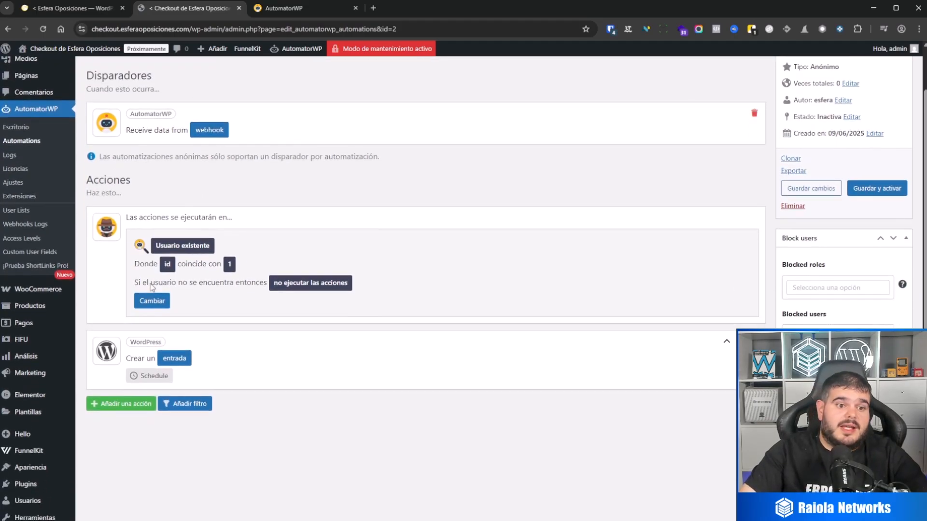
scroll(175, 207, up, 2)
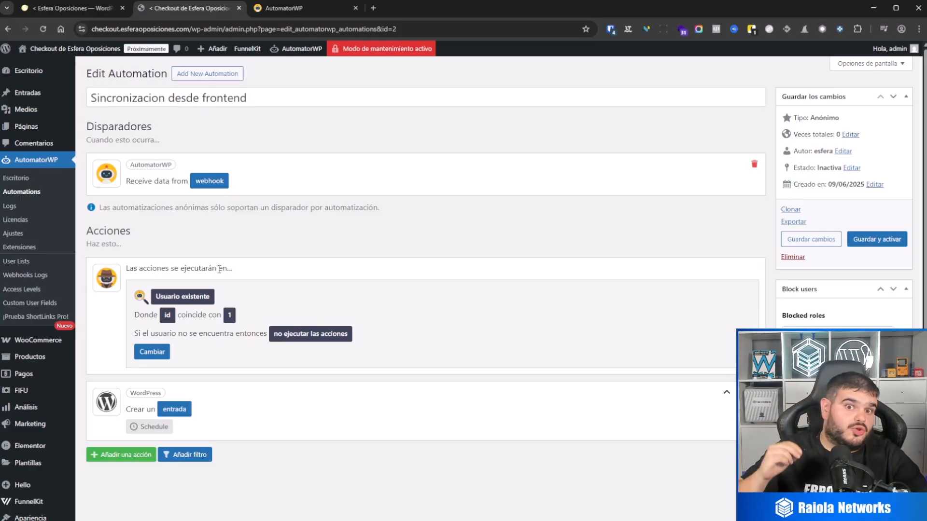
click(191, 299)
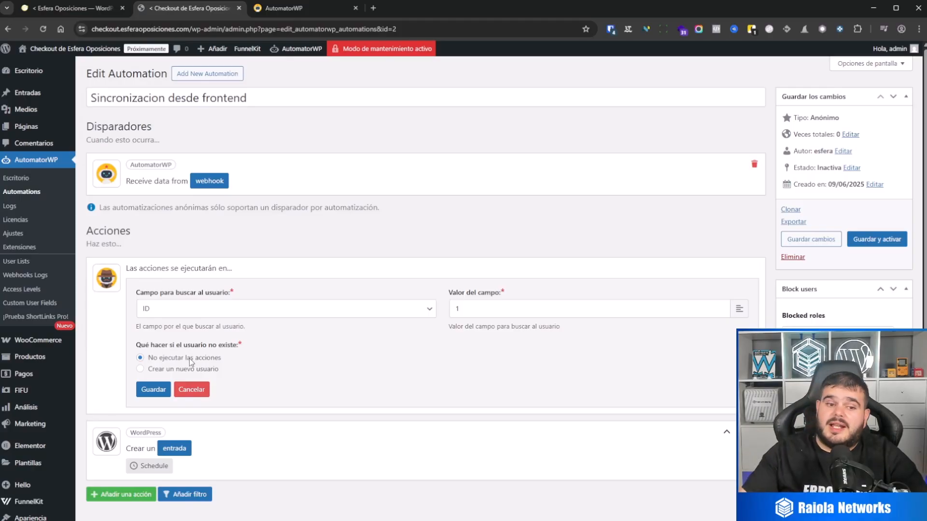
drag(505, 309, 425, 309)
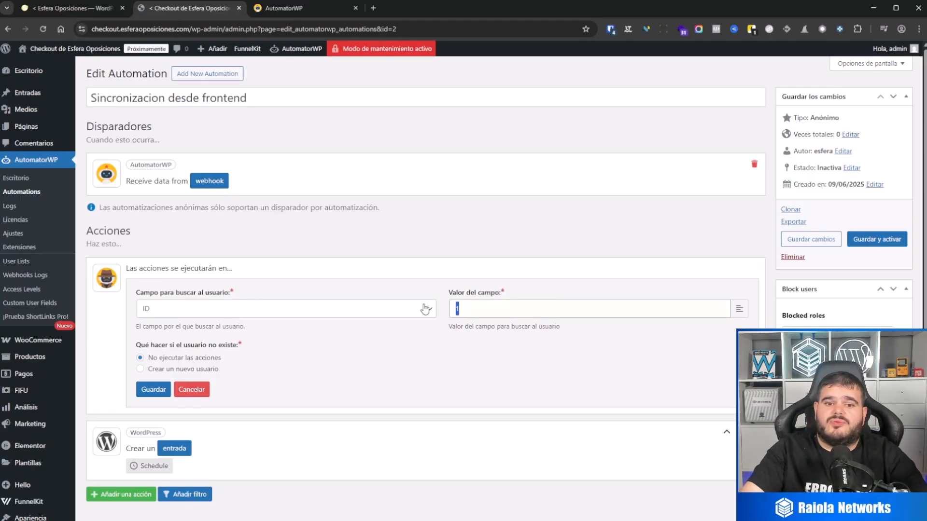
click(426, 261)
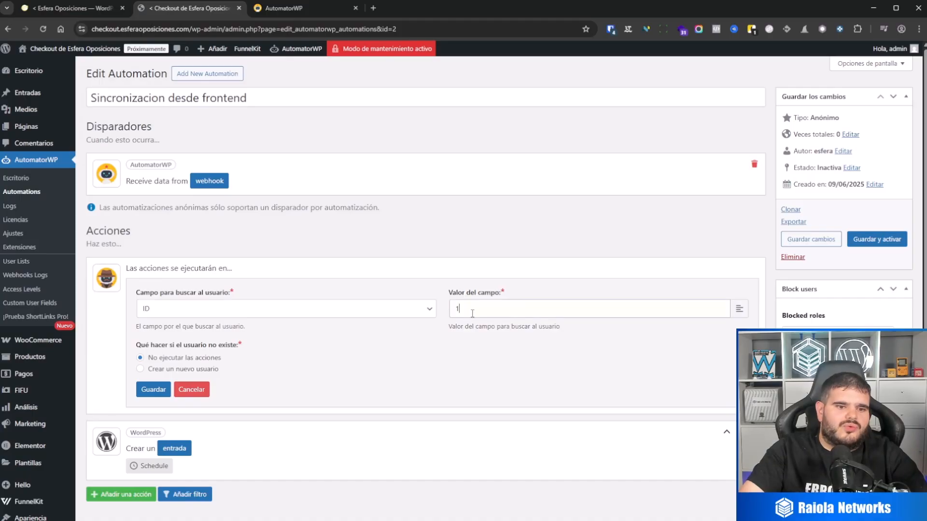
drag(475, 313, 420, 317)
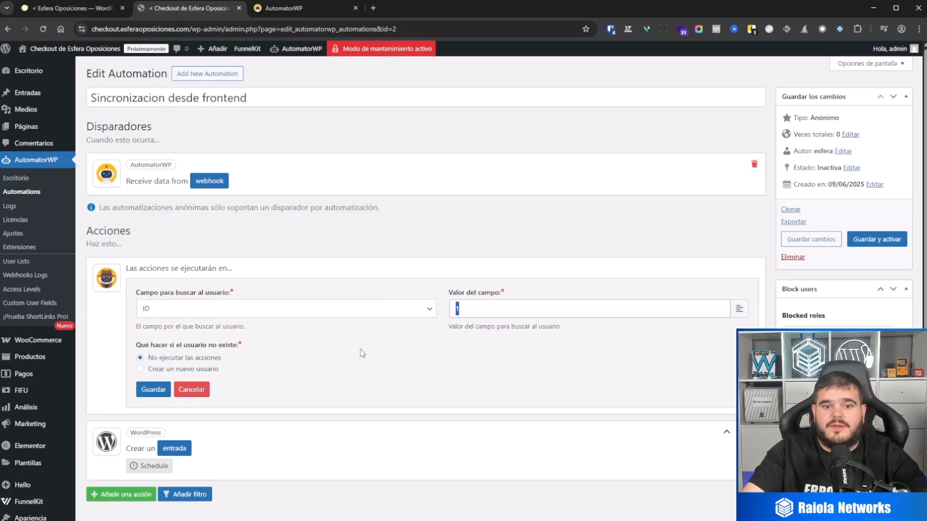
click(423, 379)
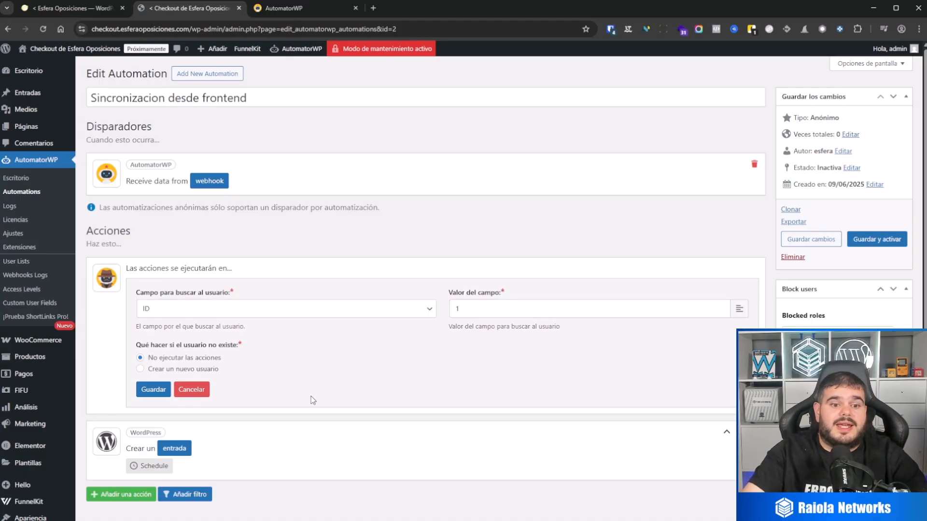
click(161, 393)
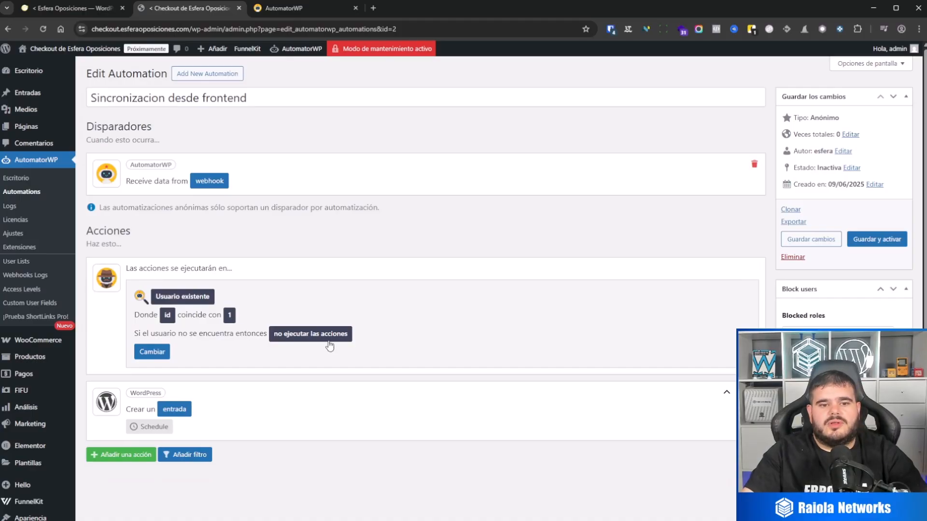
Open the create-entry action's settings and replace its title with the titulo tag from the webhook trigger.
click(190, 408)
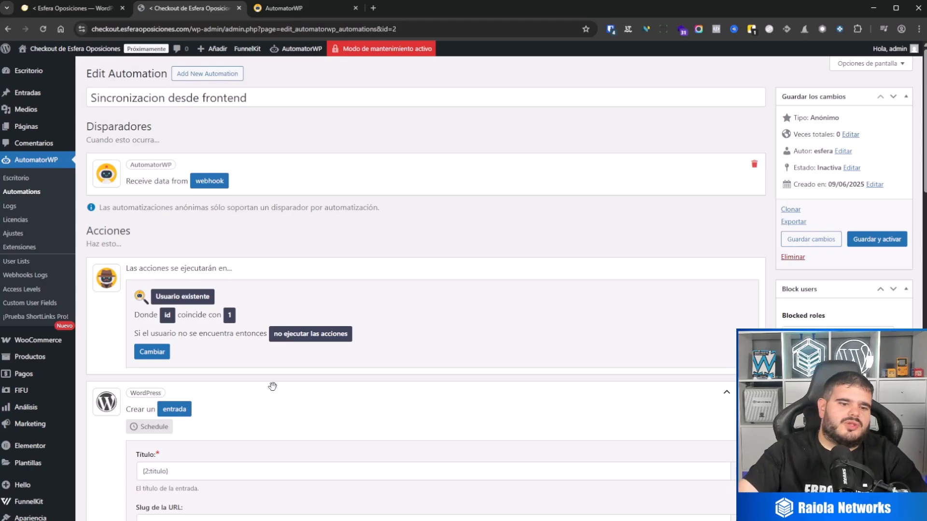
scroll(272, 386, down, 1)
scroll(272, 387, down, 3)
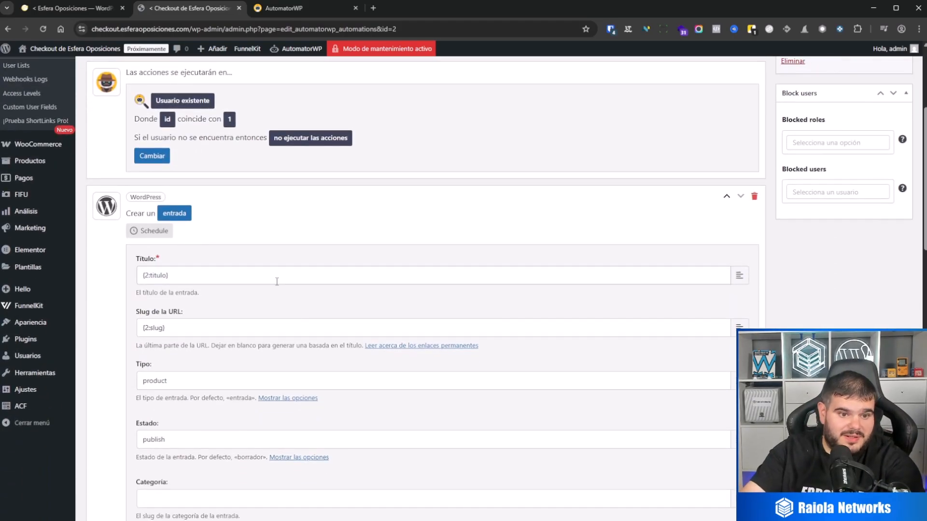
drag(168, 275, 86, 275)
key(BackSpace)
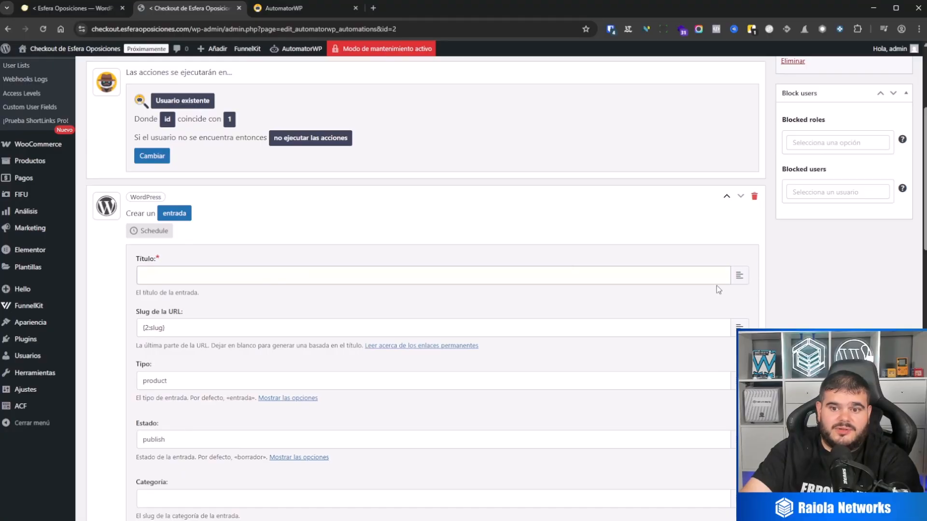
click(739, 276)
scroll(317, 351, down, 5)
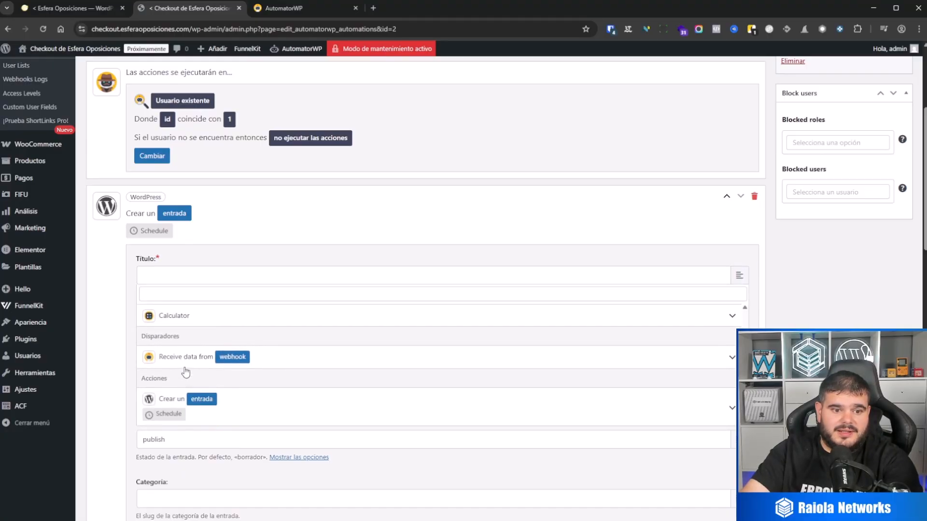
click(176, 357)
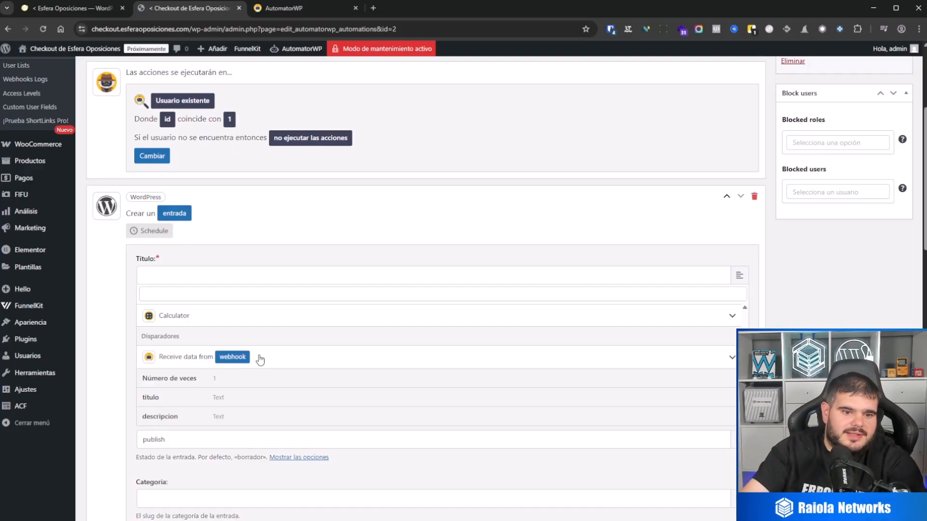
click(233, 398)
Replace the URL slug of the create-entry action with the slug tag from the webhook trigger.
scroll(231, 344, down, 2)
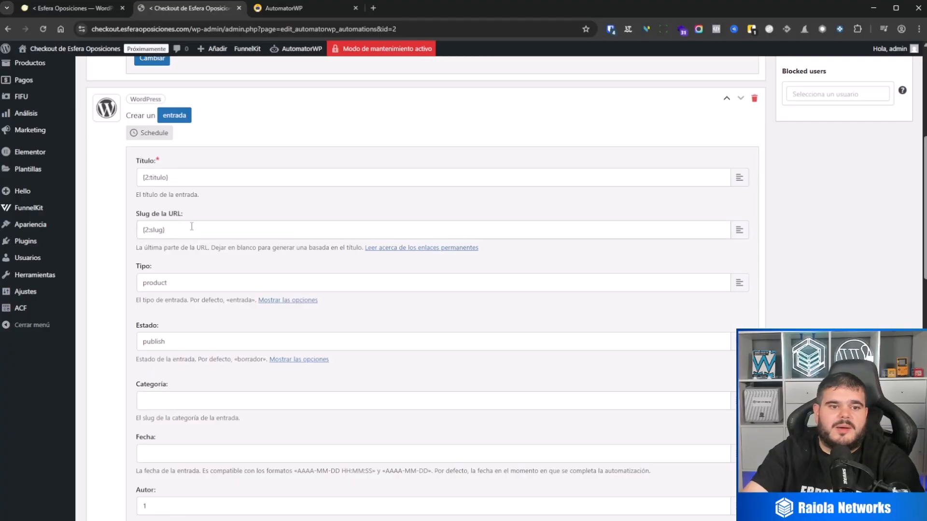
drag(191, 228, 89, 228)
key(BackSpace)
click(744, 234)
scroll(238, 347, down, 6)
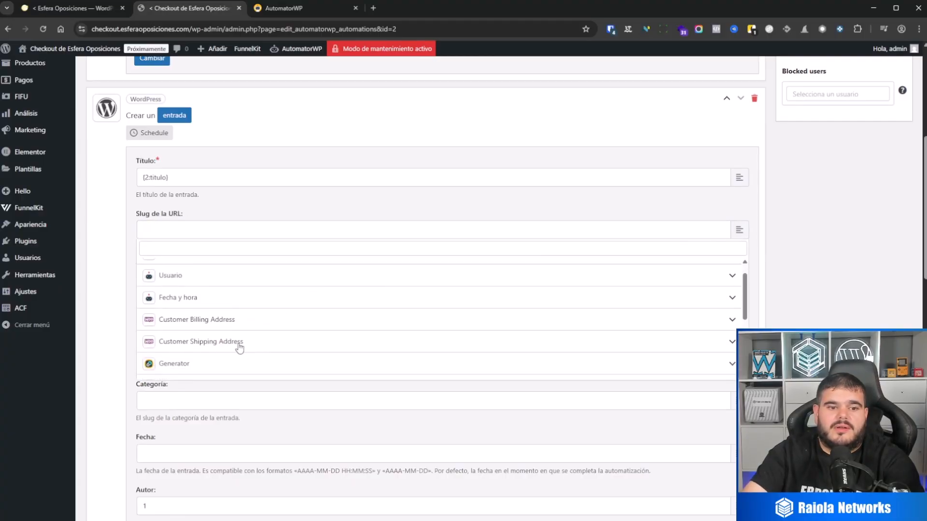
click(189, 320)
scroll(215, 344, down, 1)
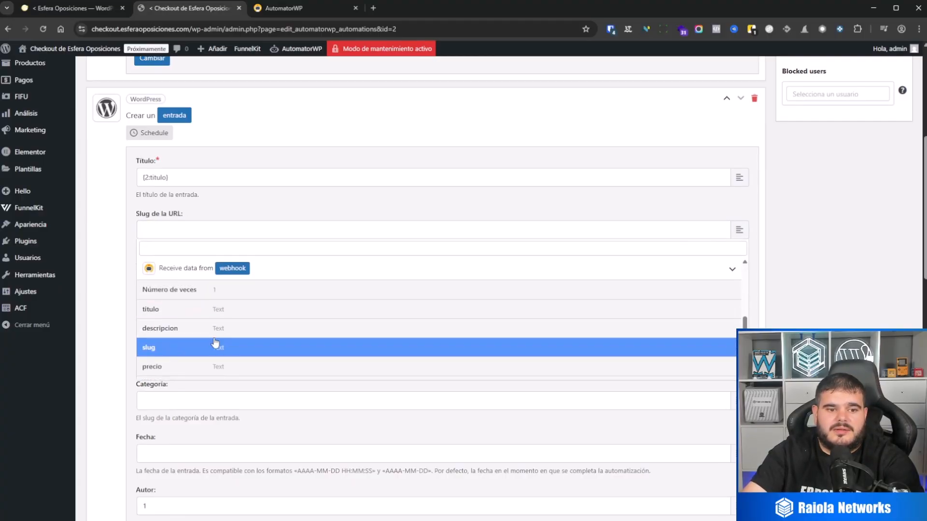
click(216, 348)
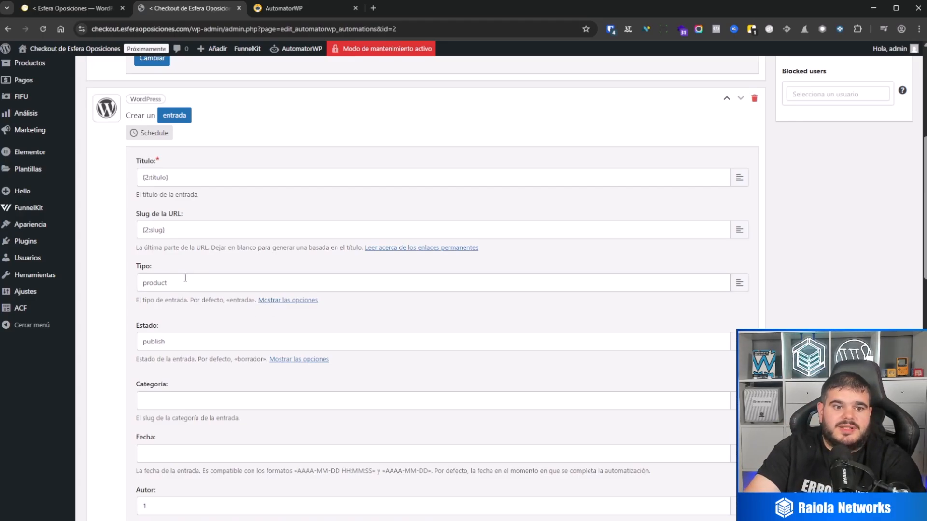
Review the available entry types for the Tipo field, locate product among them and hide the list again.
drag(166, 282, 143, 281)
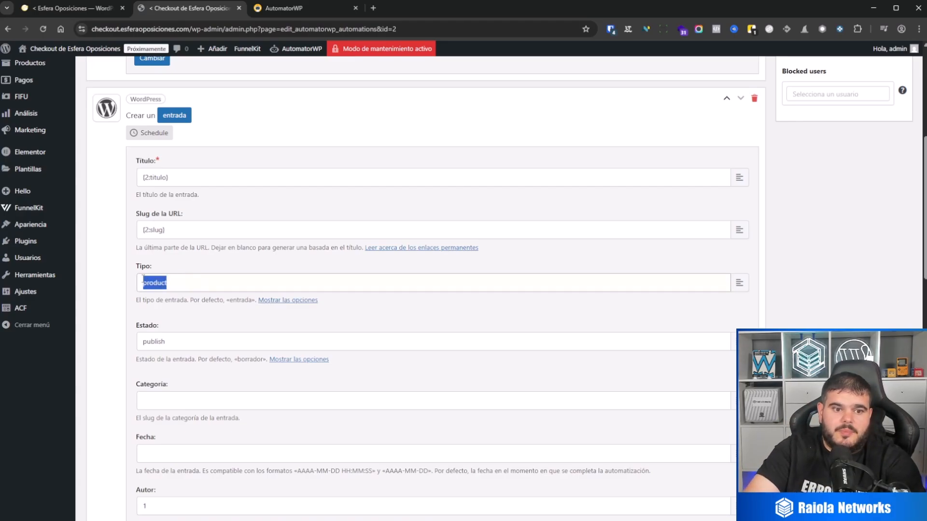
click(284, 300)
scroll(207, 367, down, 4)
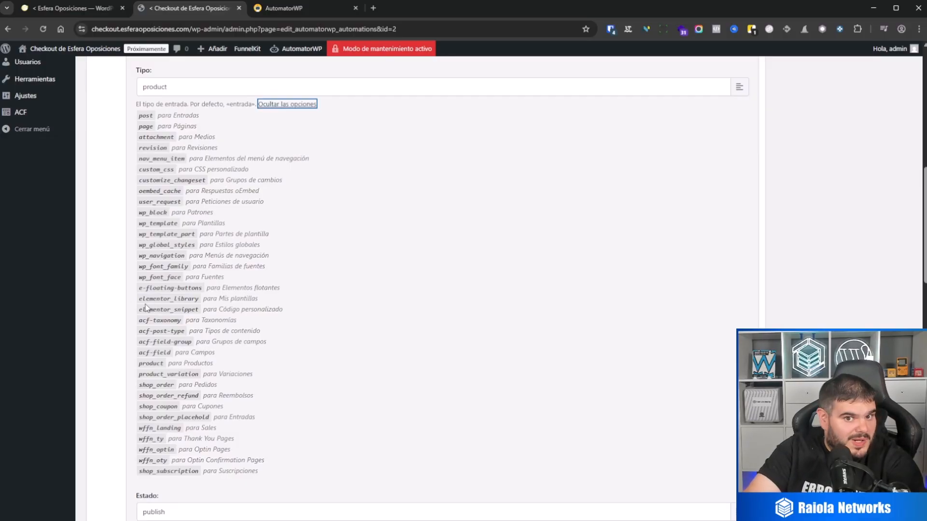
scroll(151, 329, down, 1)
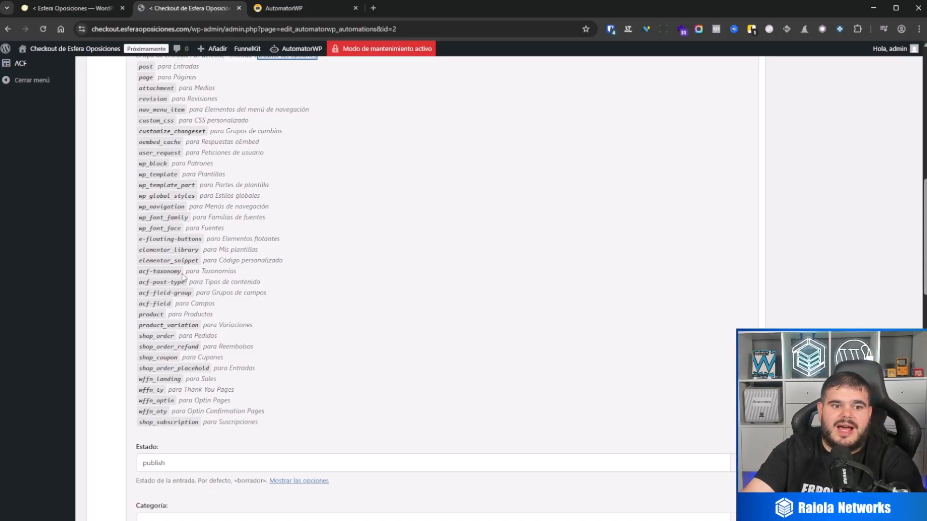
click(152, 314)
scroll(159, 338, up, 3)
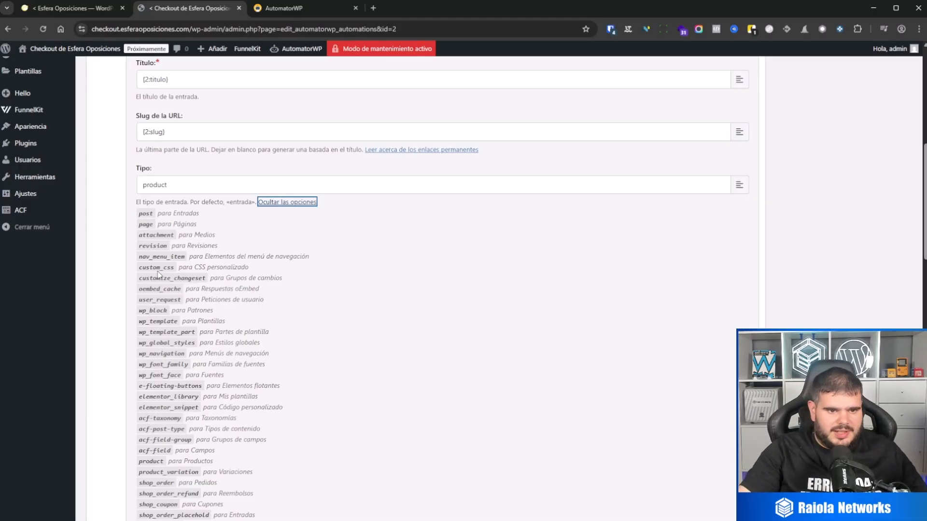
click(288, 203)
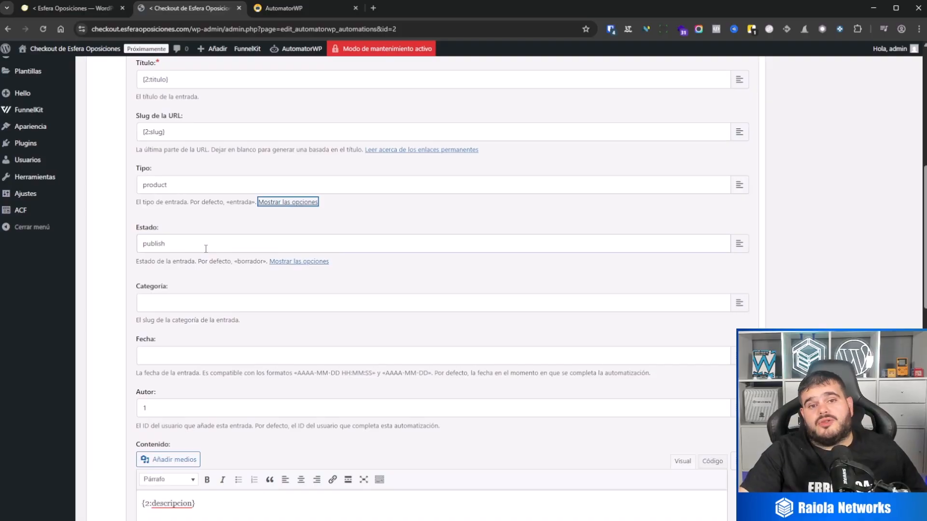
Look up the available entry states and set the Estado field to publish.
click(299, 261)
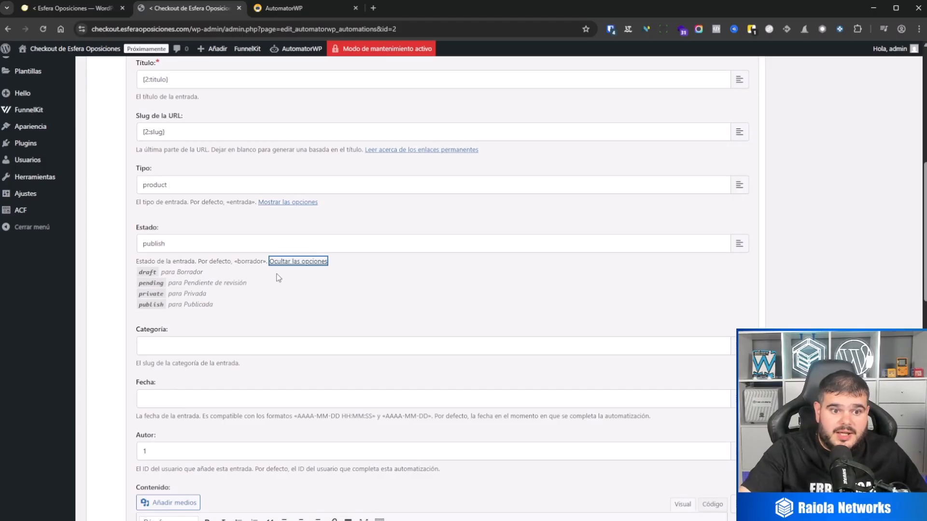
drag(139, 304, 164, 306)
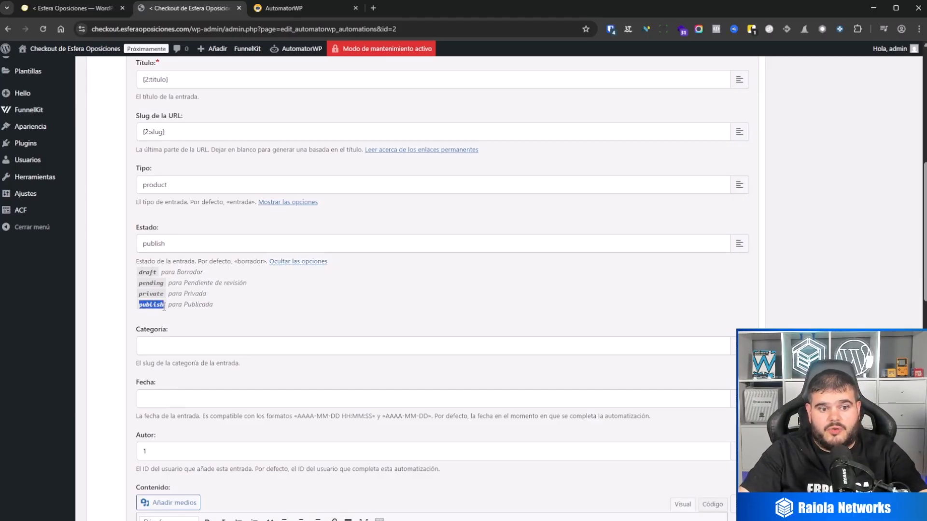
key(ctrl+c)
drag(174, 244, 127, 245)
key(ctrl+v)
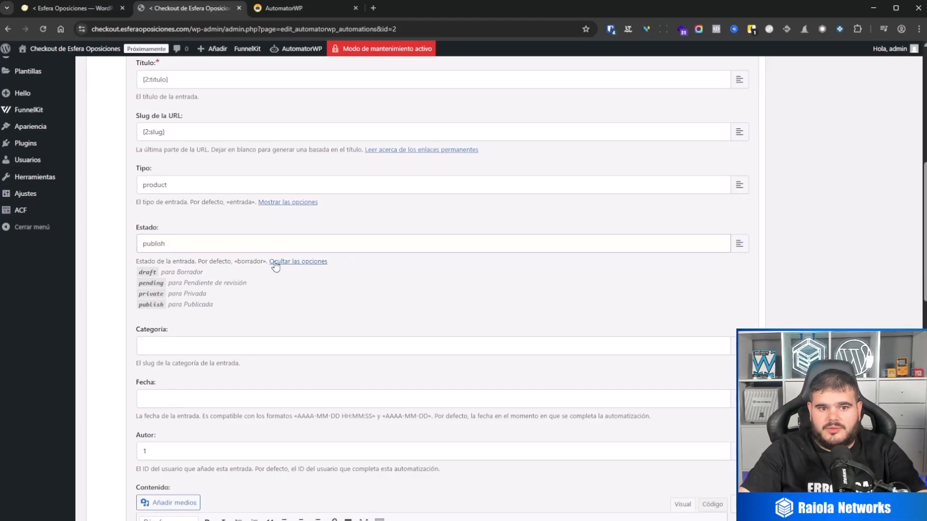
click(273, 263)
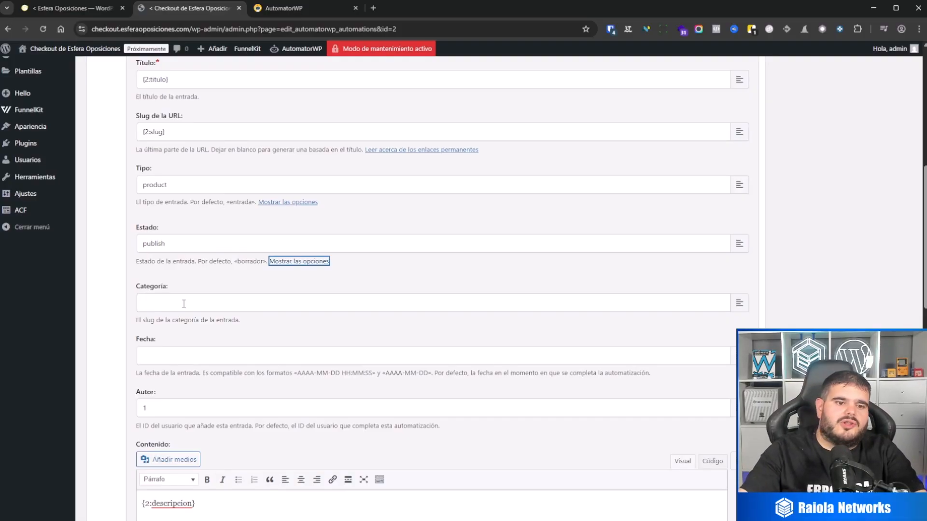
Examine the Categoría, Fecha and Autor fields of the create-entry action, including the category slug and date format notes.
click(183, 304)
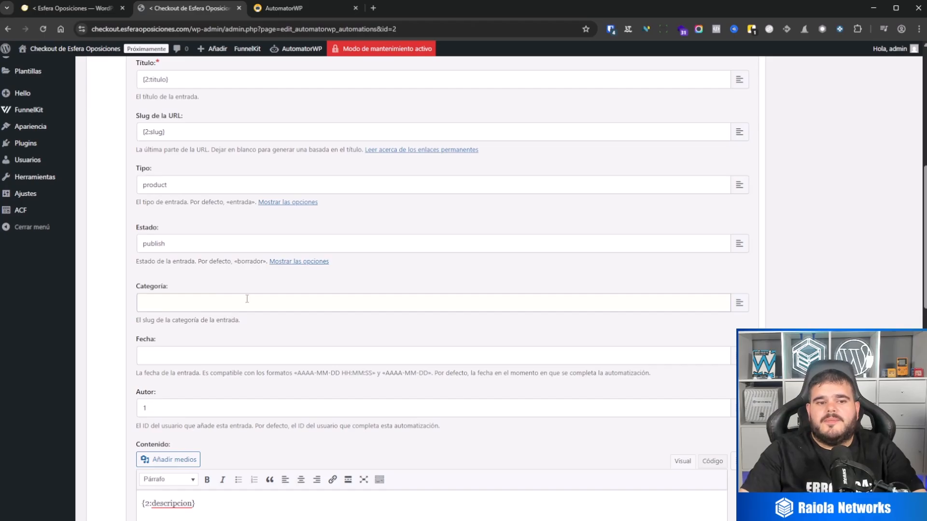
double_click(148, 320)
key(ctrl+plus)
key(ctrl+plus)
key(ctrl+plus)
key(ctrl+plus)
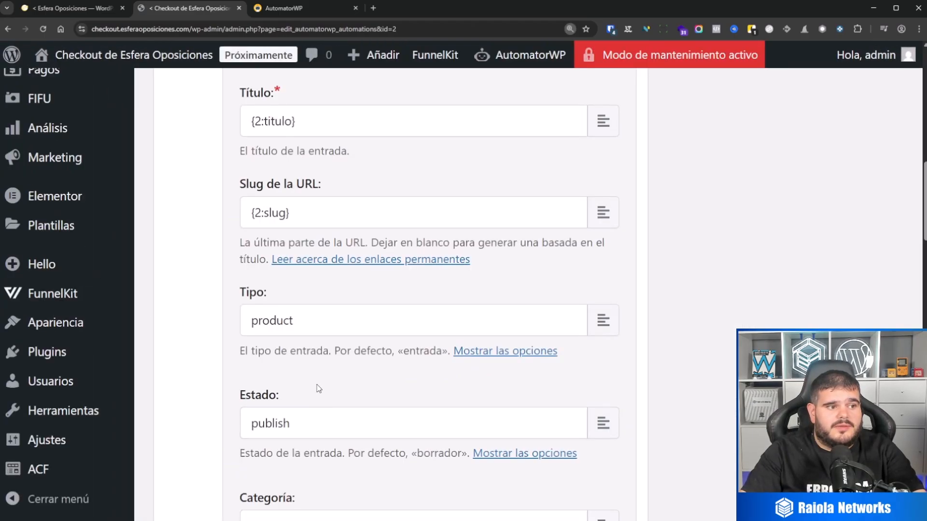
scroll(317, 389, down, 3)
scroll(288, 410, down, 1)
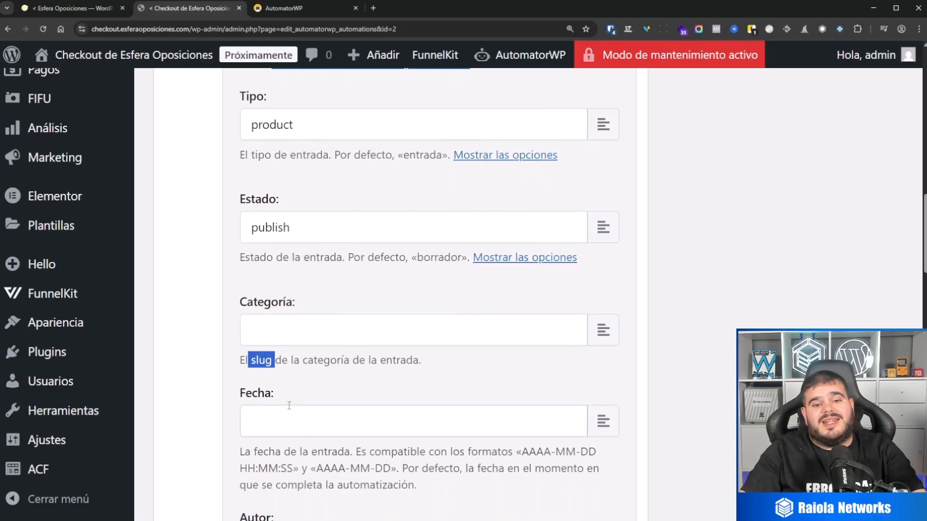
scroll(290, 355, down, 1)
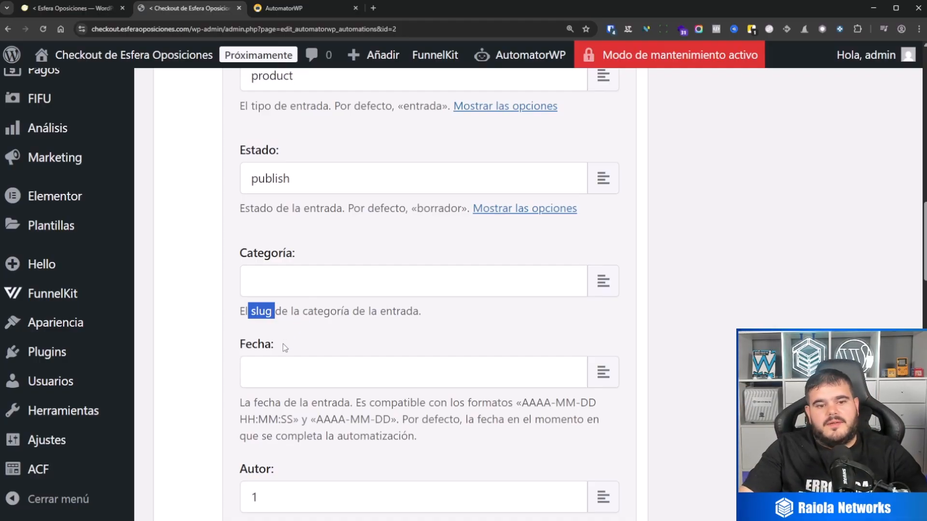
scroll(331, 342, down, 1)
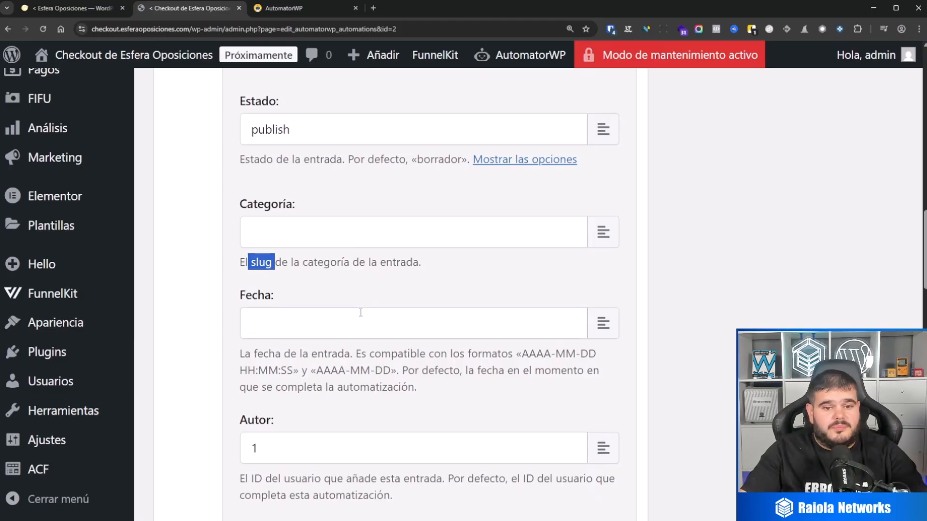
drag(345, 355, 484, 383)
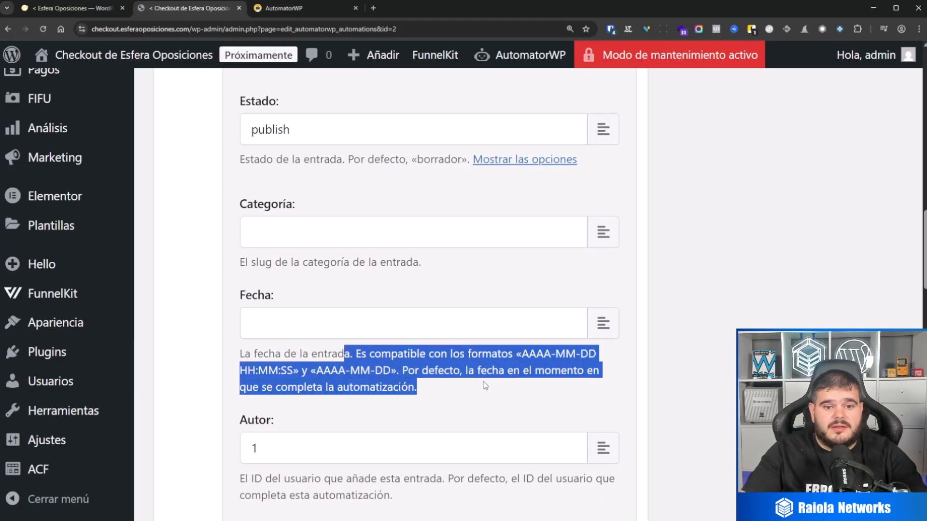
click(485, 384)
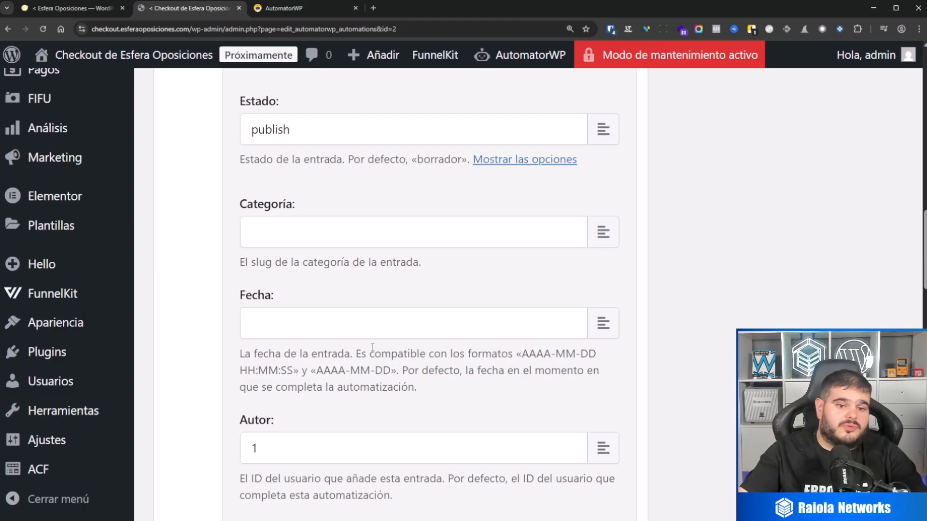
scroll(372, 347, down, 2)
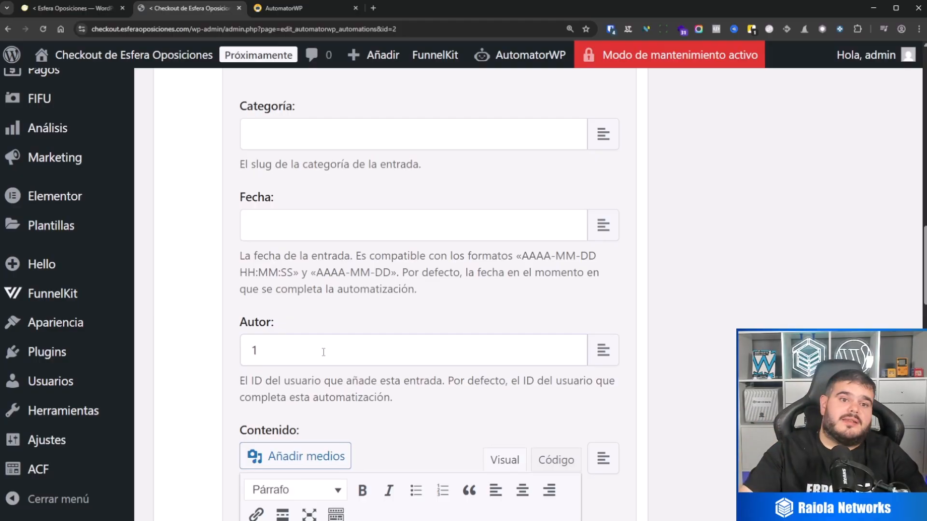
Replace the entry's content with the descripcion tag from the webhook trigger.
scroll(316, 356, down, 5)
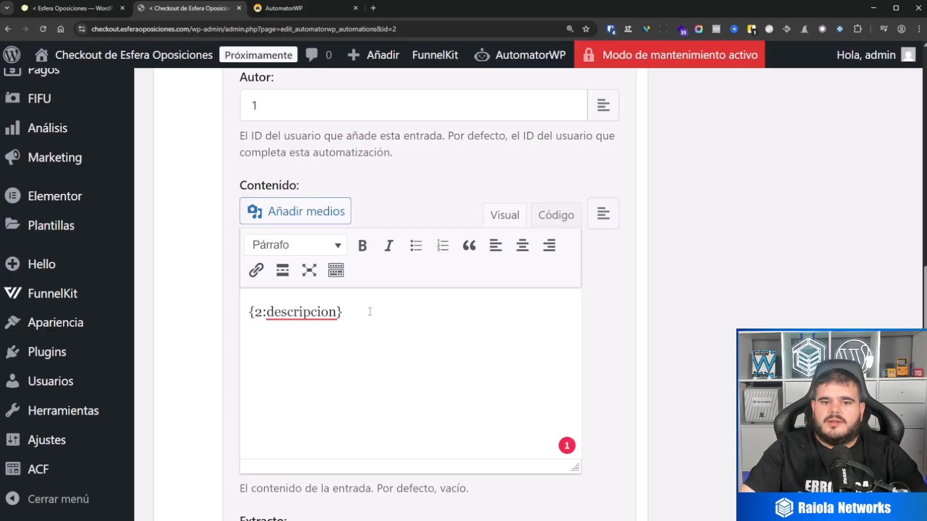
drag(459, 312, 247, 313)
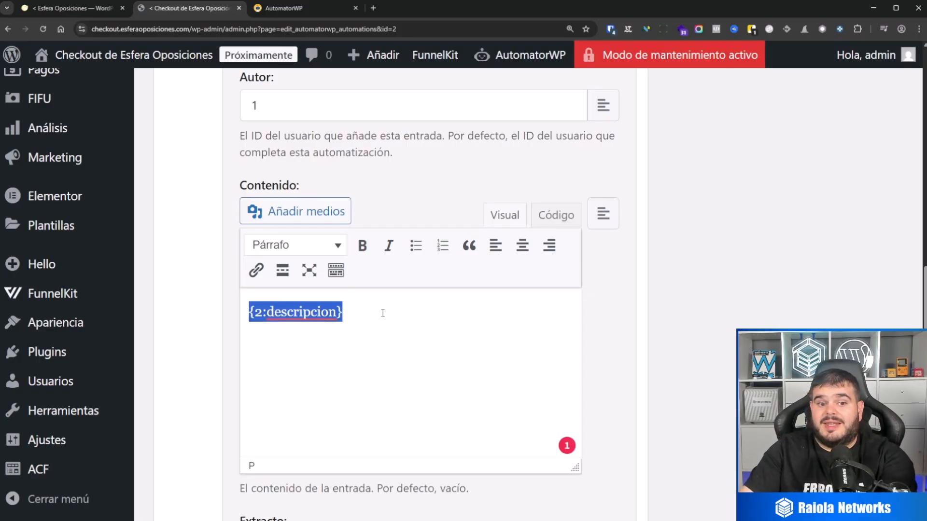
key(BackSpace)
click(603, 214)
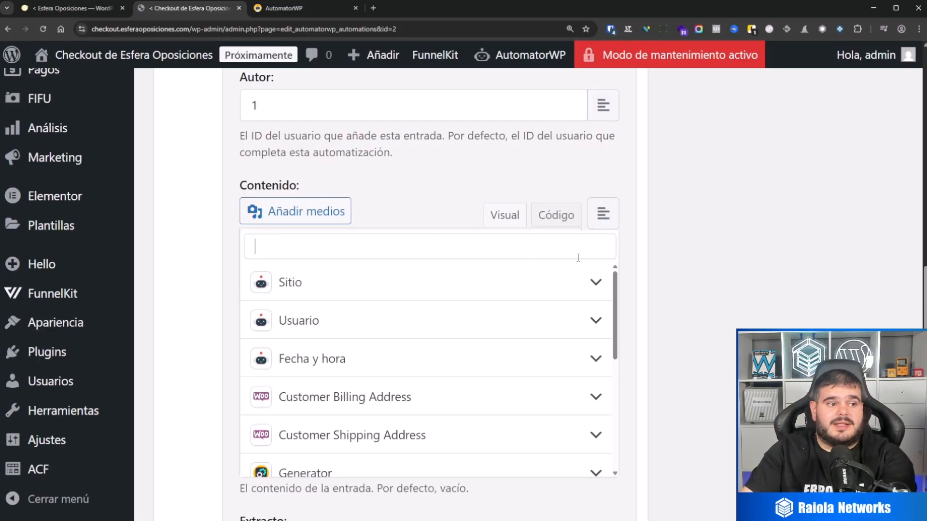
scroll(391, 381, down, 5)
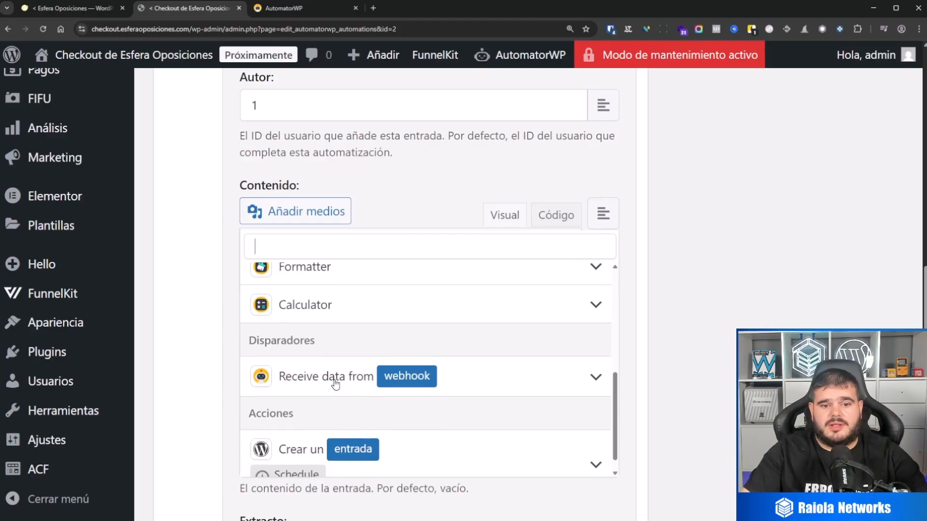
click(336, 383)
scroll(387, 367, down, 3)
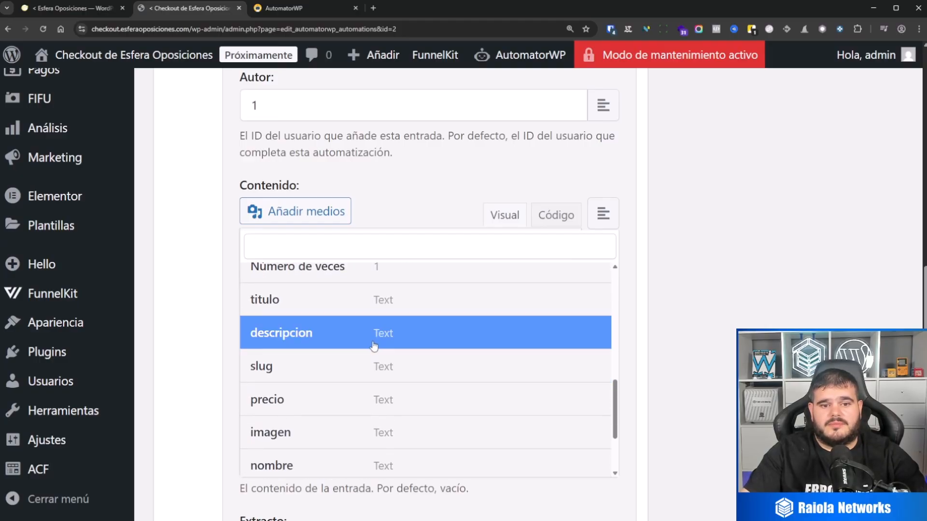
click(374, 344)
Inspect the entry meta table and the exact spelling of the _regular_price meta key, including its underscores.
scroll(628, 299, down, 5)
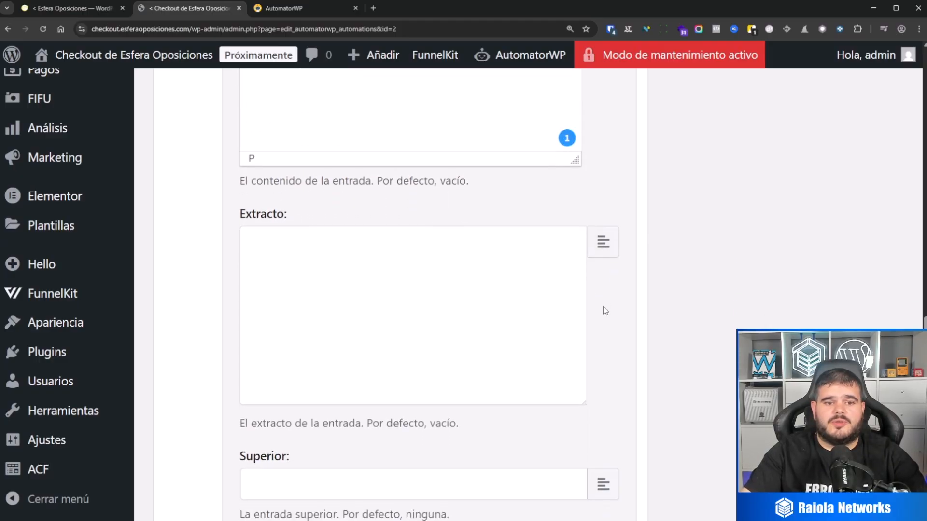
scroll(604, 309, down, 10)
key(ctrl+minus)
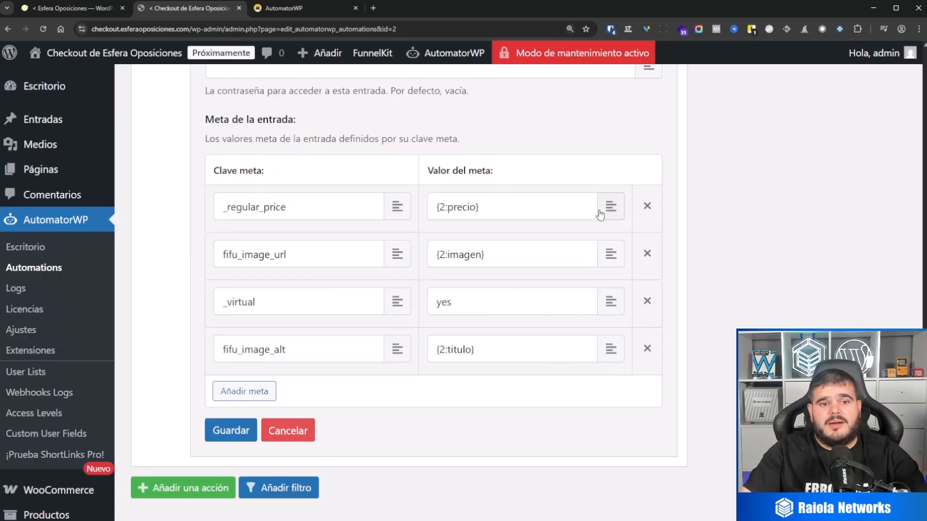
key(ctrl+minus)
key(ctrl+minus)
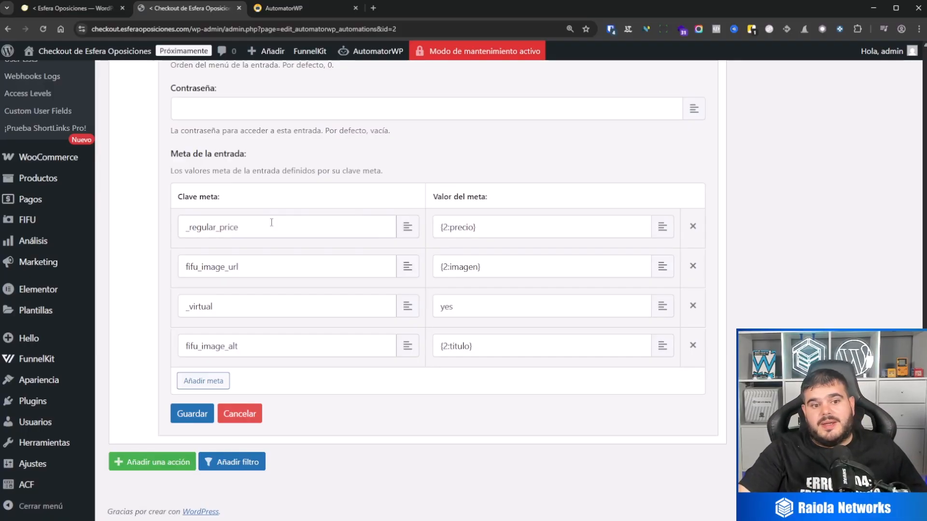
drag(270, 222, 164, 234)
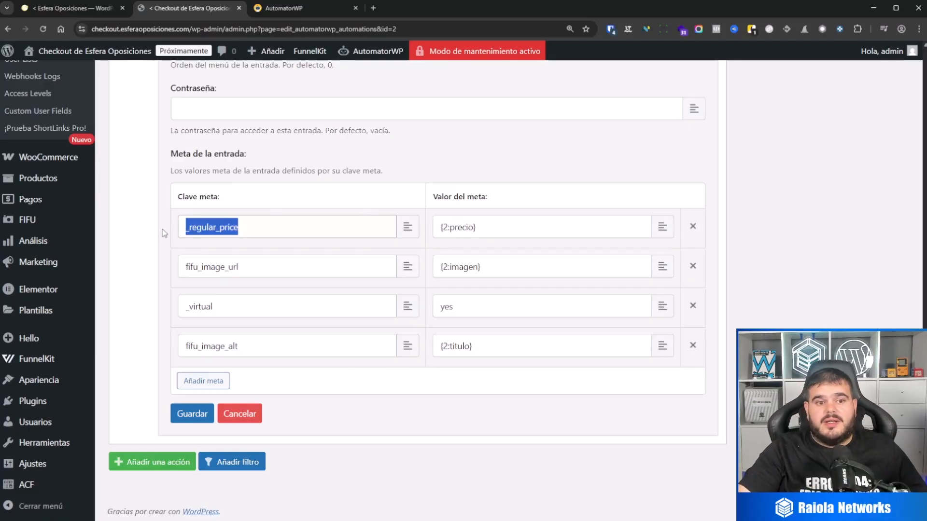
click(293, 231)
drag(272, 225, 219, 227)
click(188, 226)
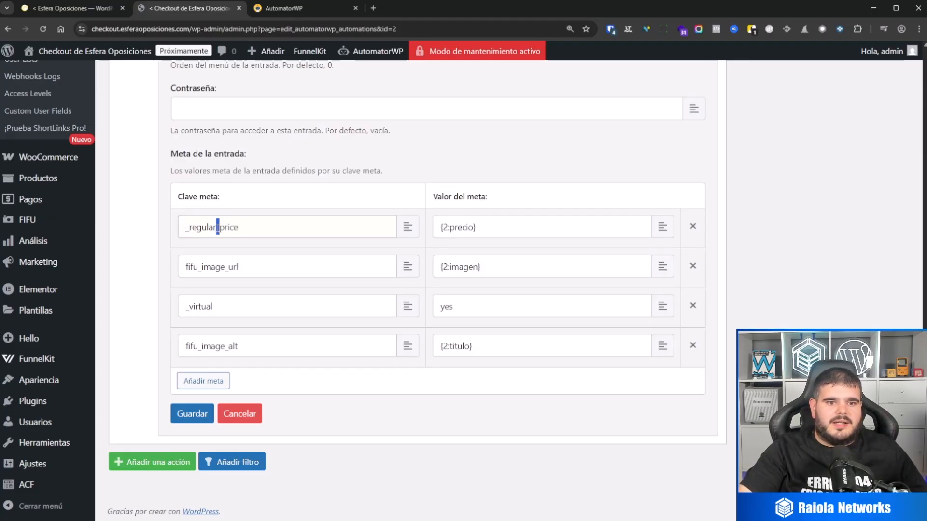
Replace the value of the _regular_price meta with the precio tag from the webhook trigger.
drag(511, 227, 407, 226)
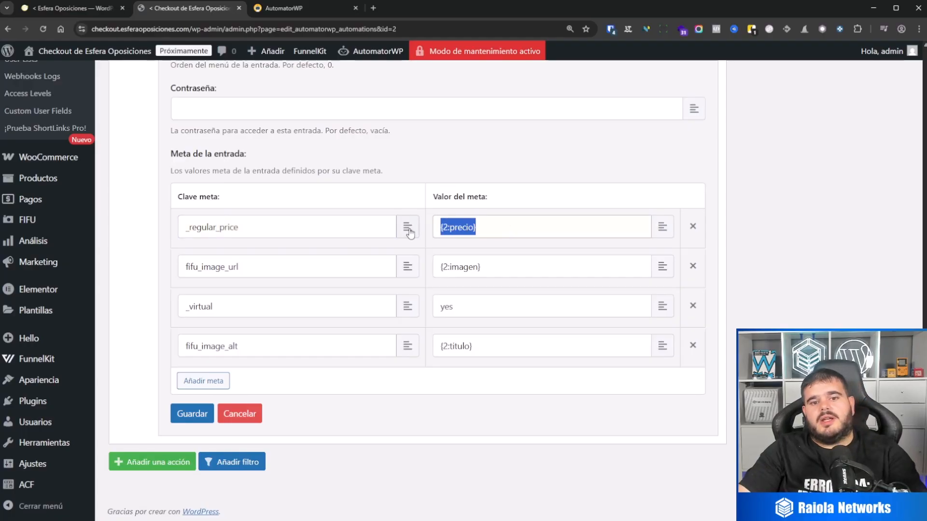
key(BackSpace)
click(662, 227)
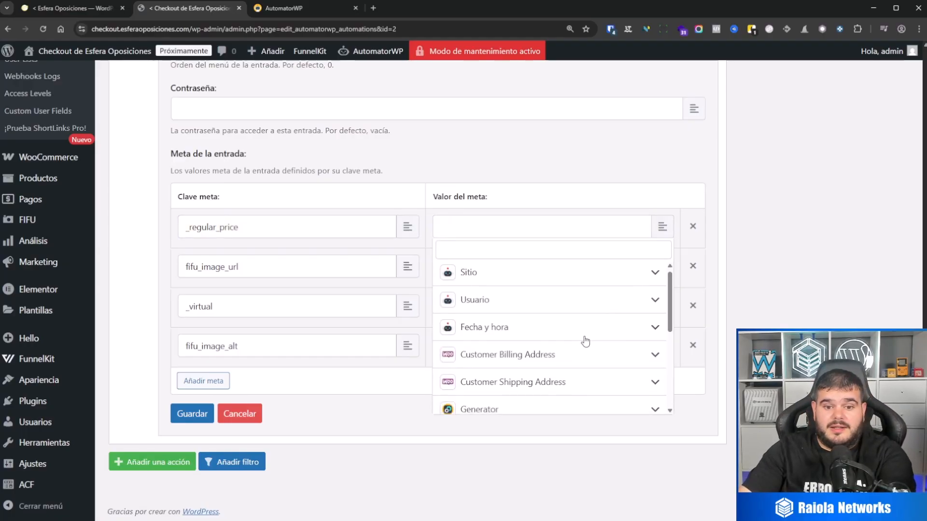
scroll(496, 339, down, 10)
click(495, 339)
scroll(513, 370, down, 3)
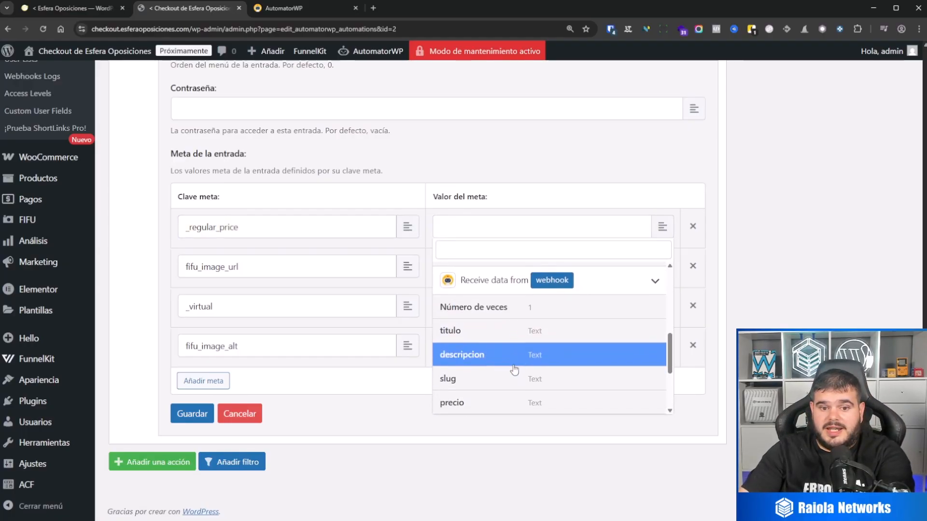
click(512, 361)
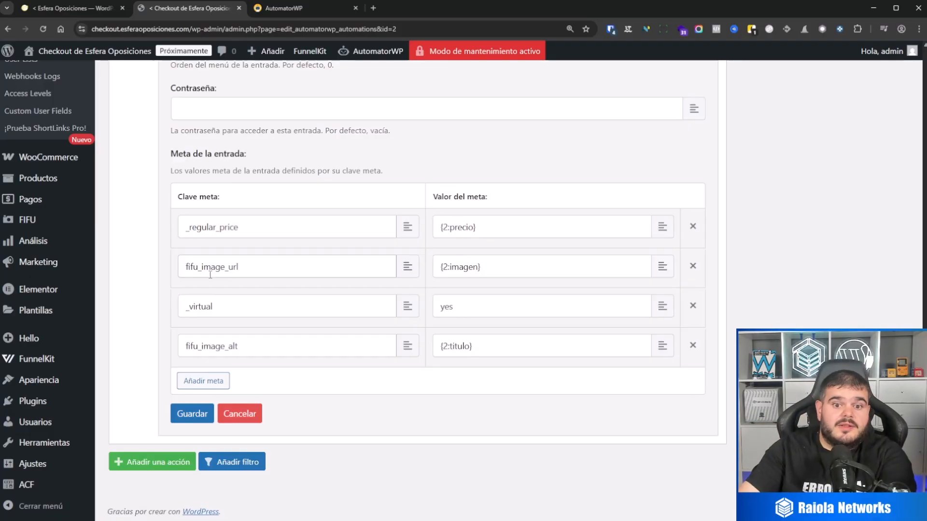
Examine the fifu_image_url, _virtual and fifu_image_alt meta keys and the value assigned to each in the entry meta table.
triple_click(500, 266)
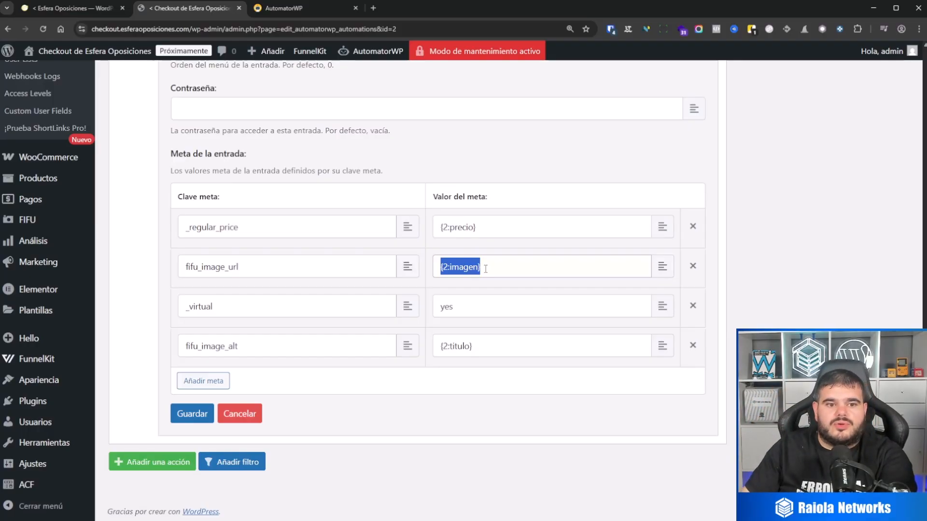
triple_click(261, 268)
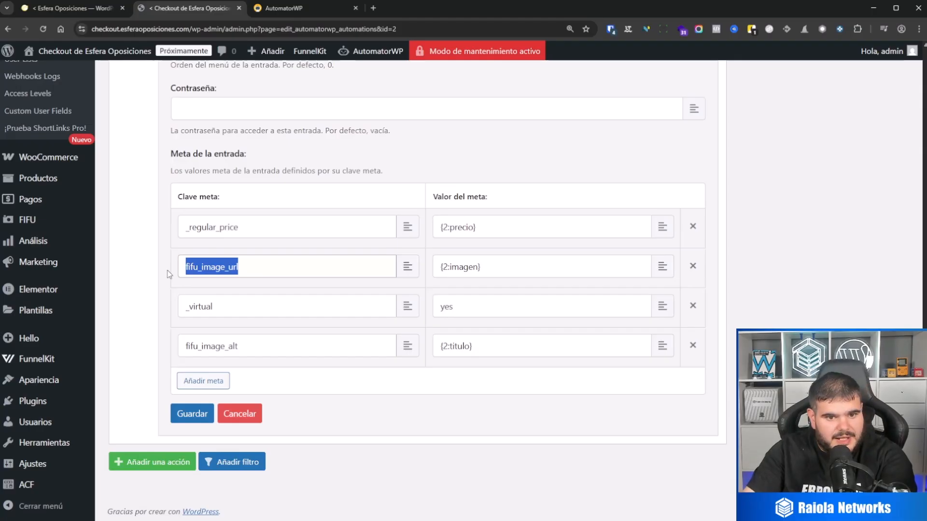
triple_click(248, 309)
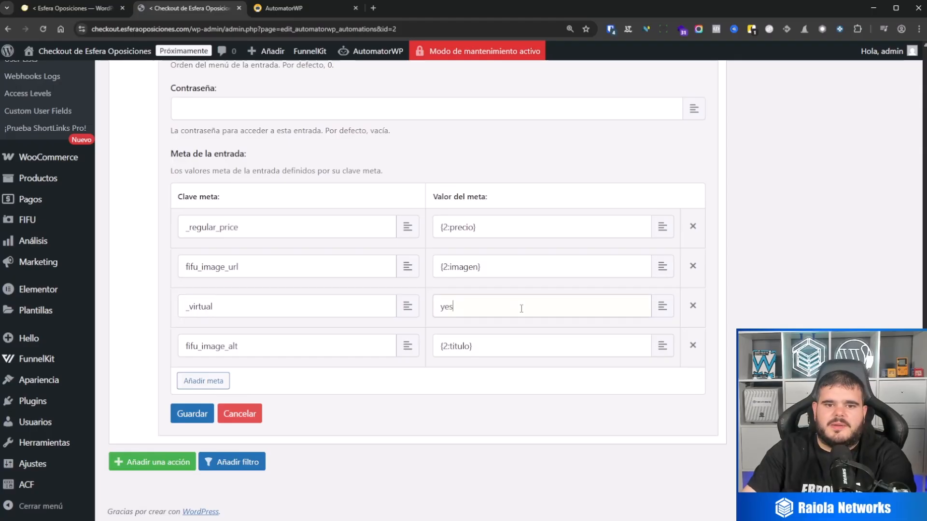
double_click(513, 307)
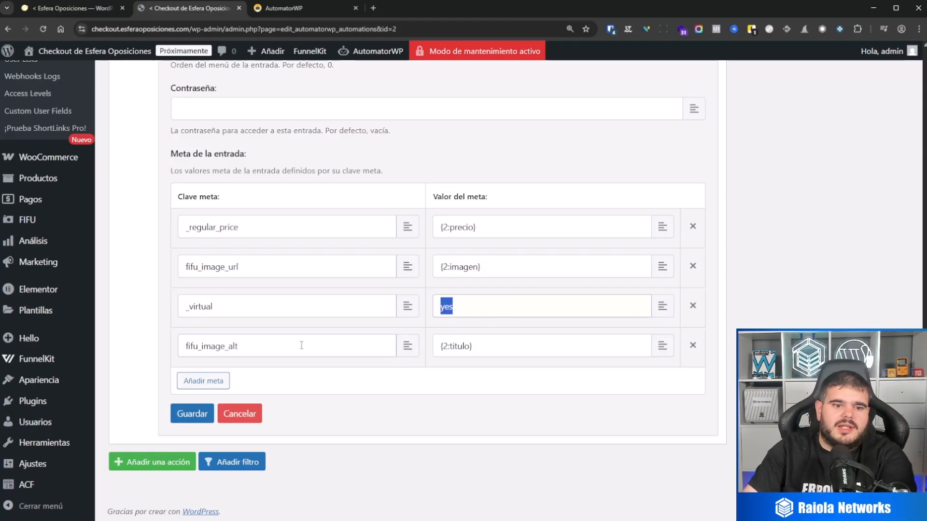
drag(299, 345, 163, 347)
drag(267, 266, 141, 263)
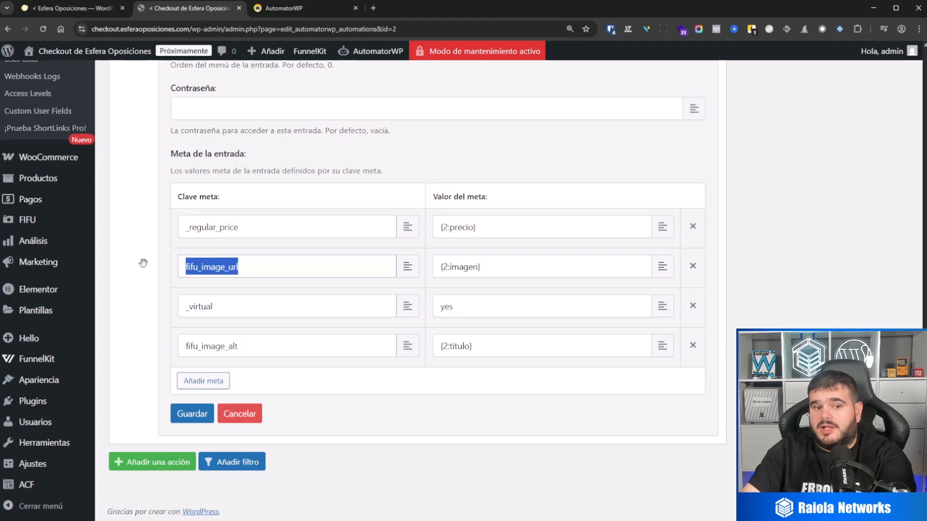
drag(489, 346, 390, 339)
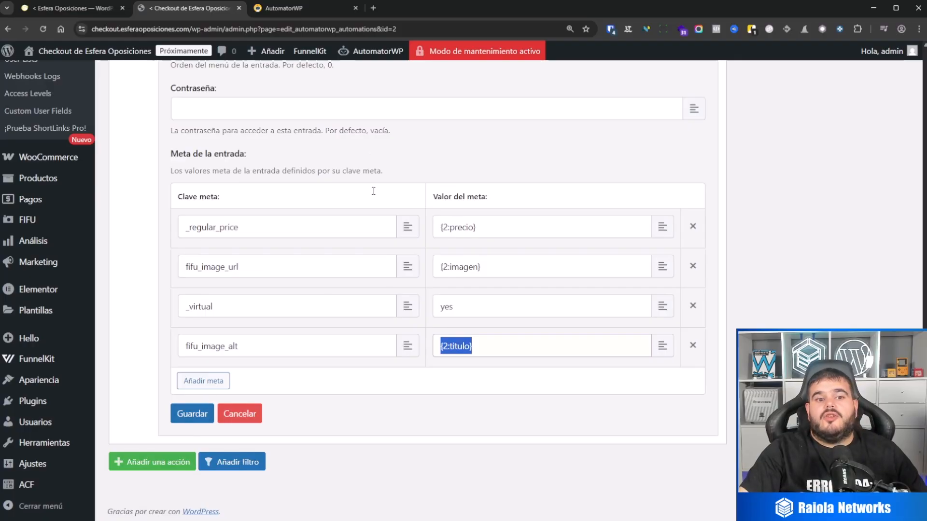
Save the create-entry action and the changes to the Sincronizacion desde frontend automation.
click(192, 414)
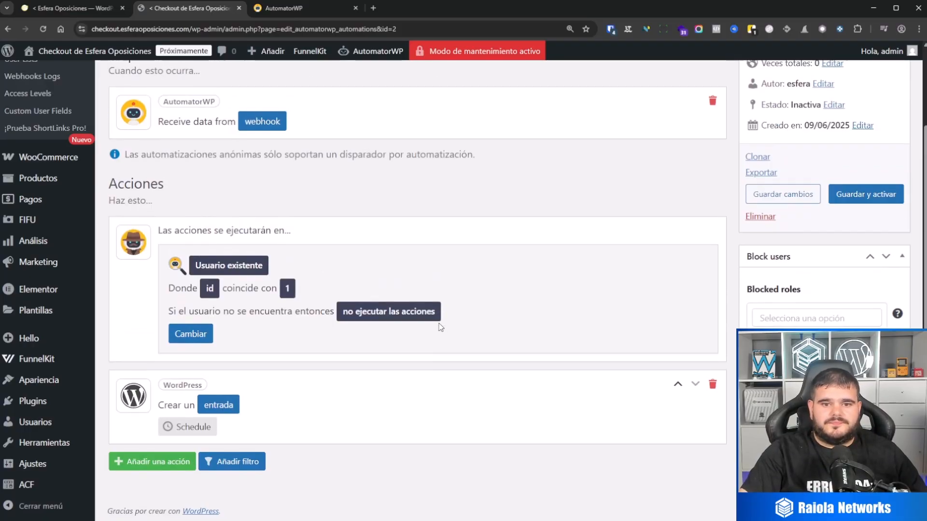
scroll(504, 333, up, 2)
scroll(504, 333, down, 2)
scroll(512, 323, up, 1)
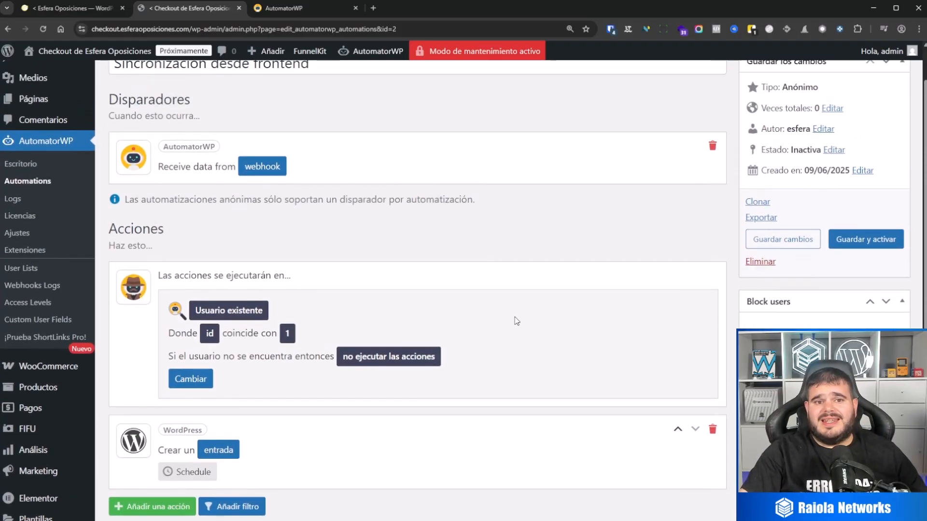
click(782, 240)
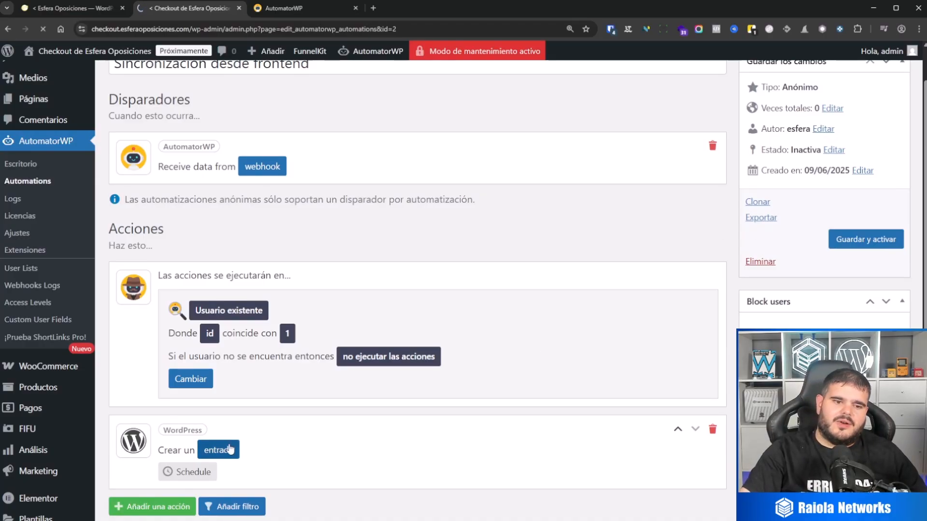
Reopen the create-entry action, review its fields down to the entry meta, and save both the action and the automation again.
scroll(259, 343, down, 4)
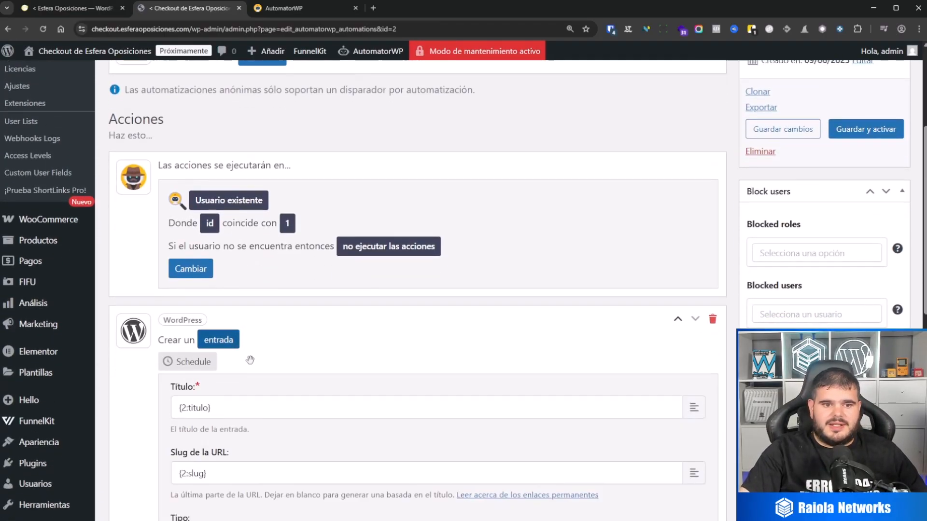
scroll(184, 429, down, 5)
scroll(185, 429, down, 15)
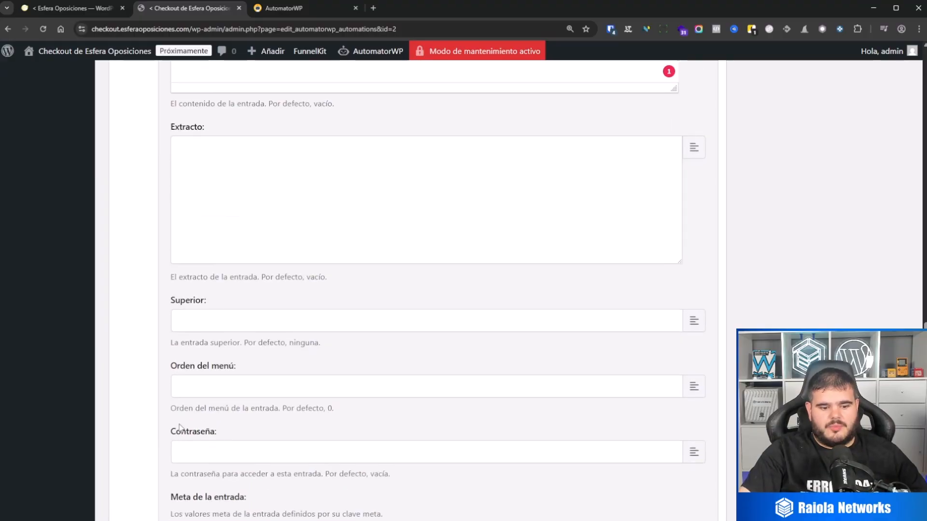
key(ctrl+minus)
key(ctrl+minus)
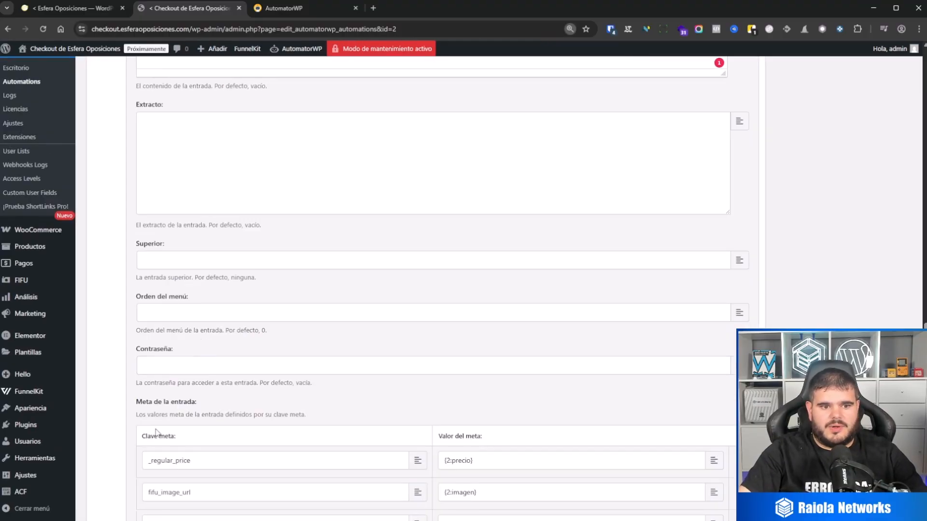
scroll(154, 431, down, 3)
click(153, 433)
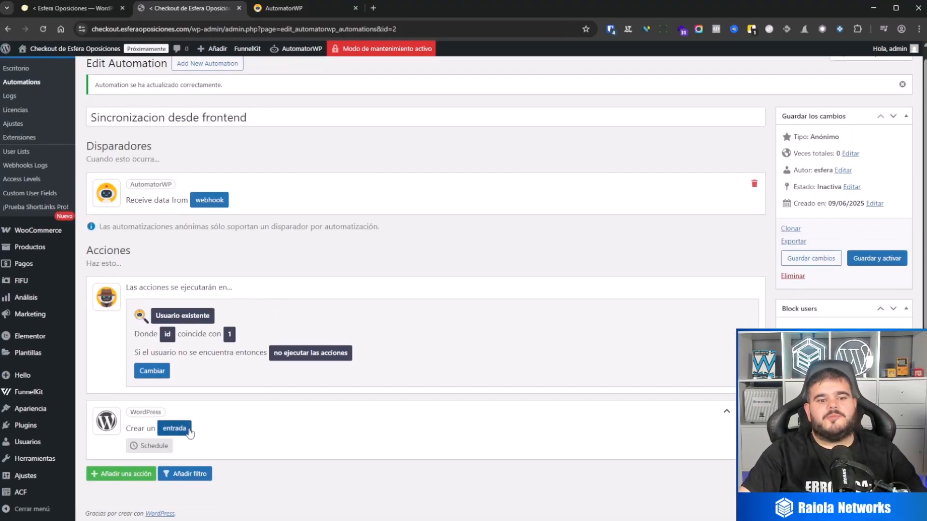
click(806, 259)
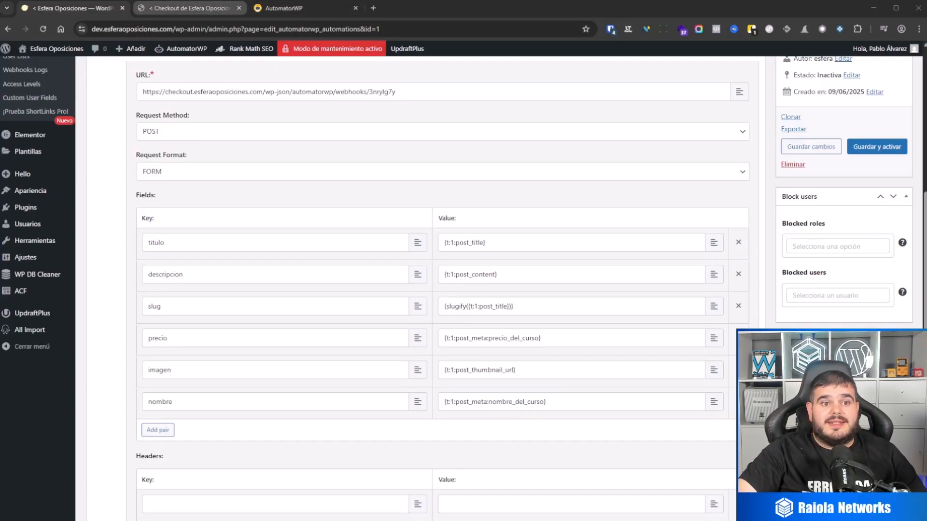
Open the CURSOS field group in ACF on the main site and inspect the names of its custom fields.
click(190, 8)
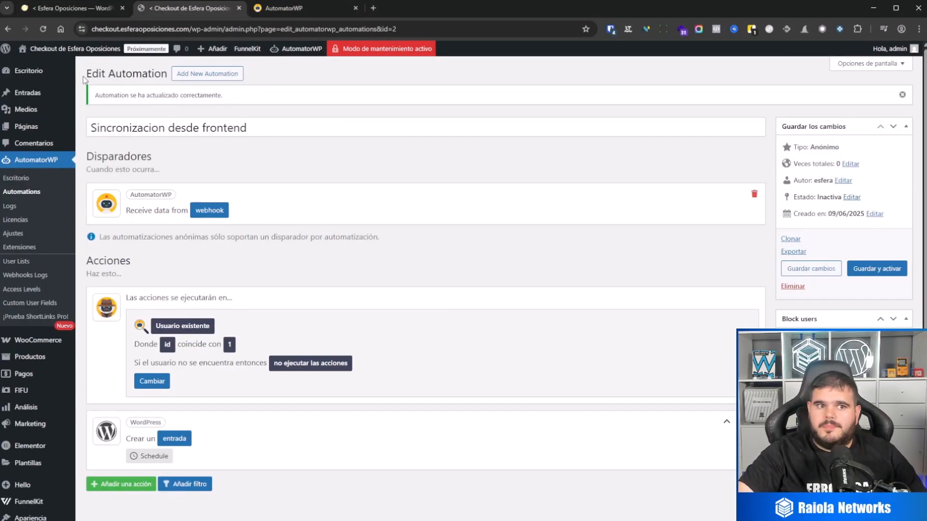
click(74, 10)
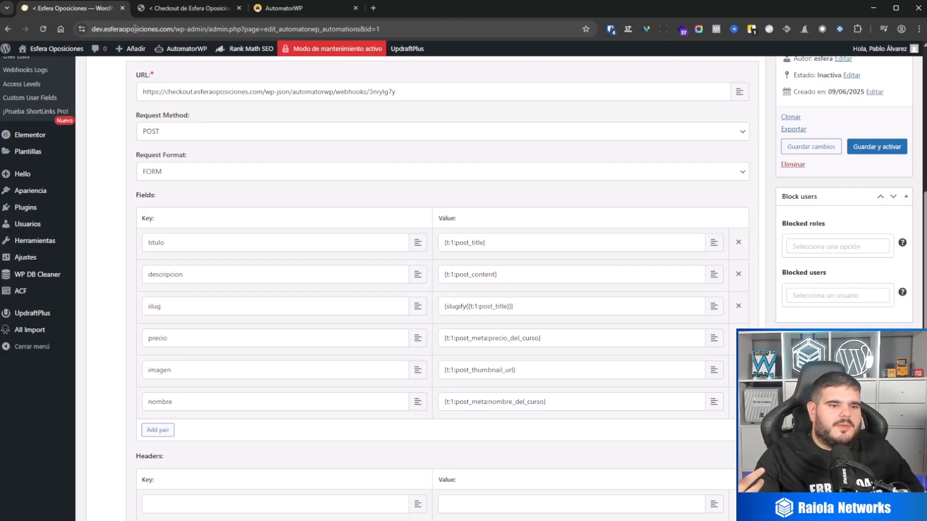
click(29, 289)
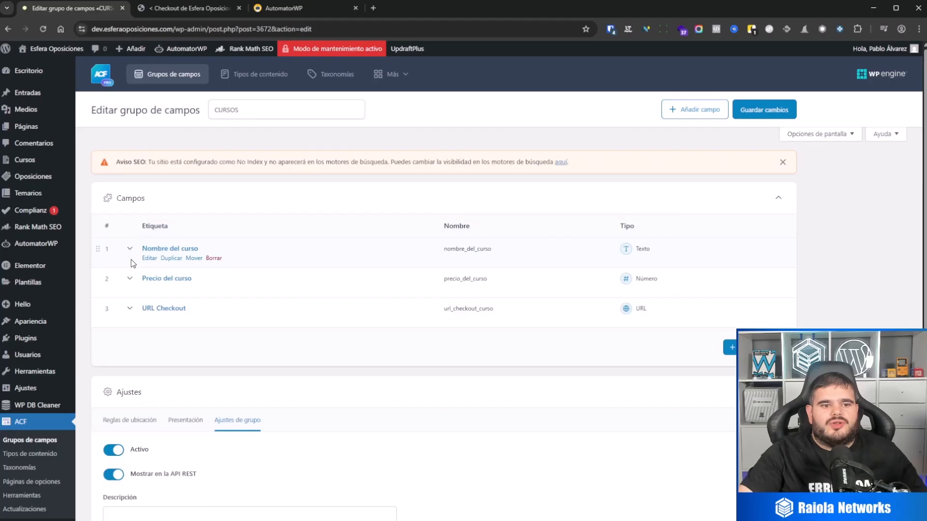
click(131, 259)
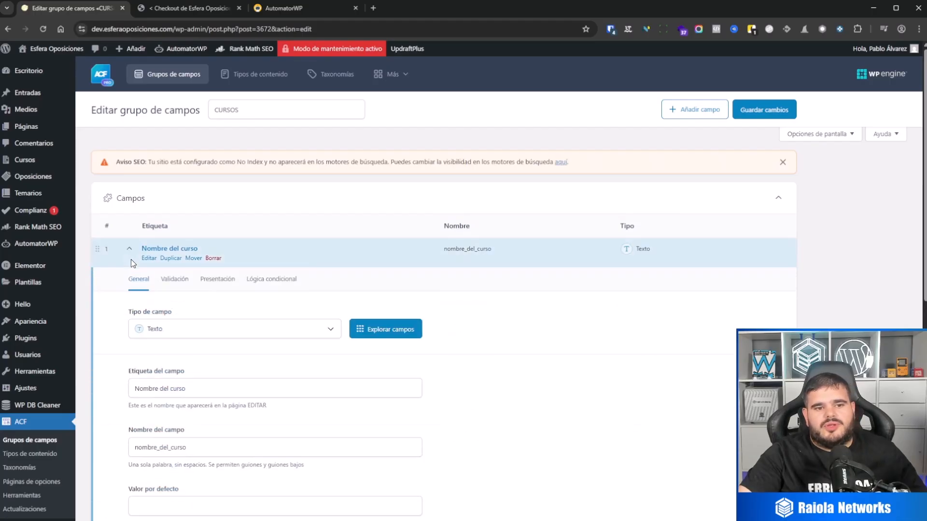
click(131, 260)
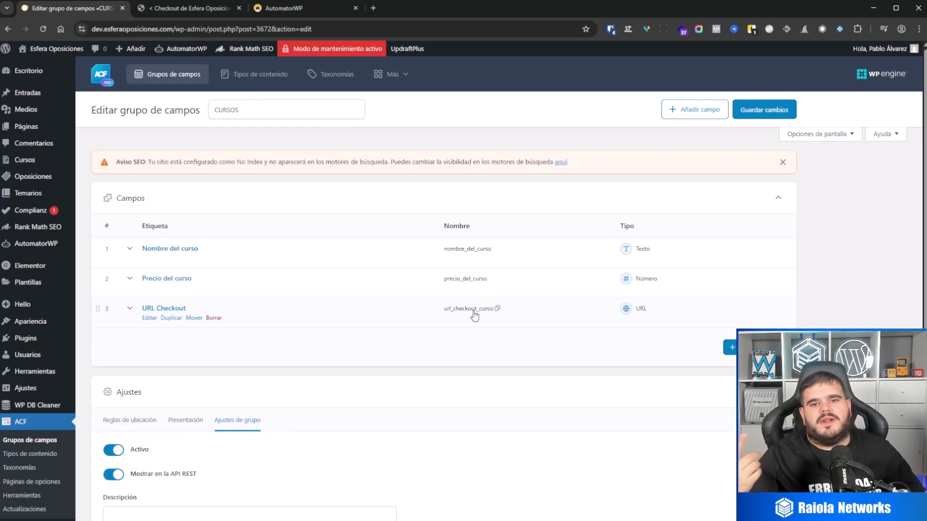
Open the OPOSICIONES field group in ACF and inspect its field names for comparison with those of CURSOS.
click(54, 440)
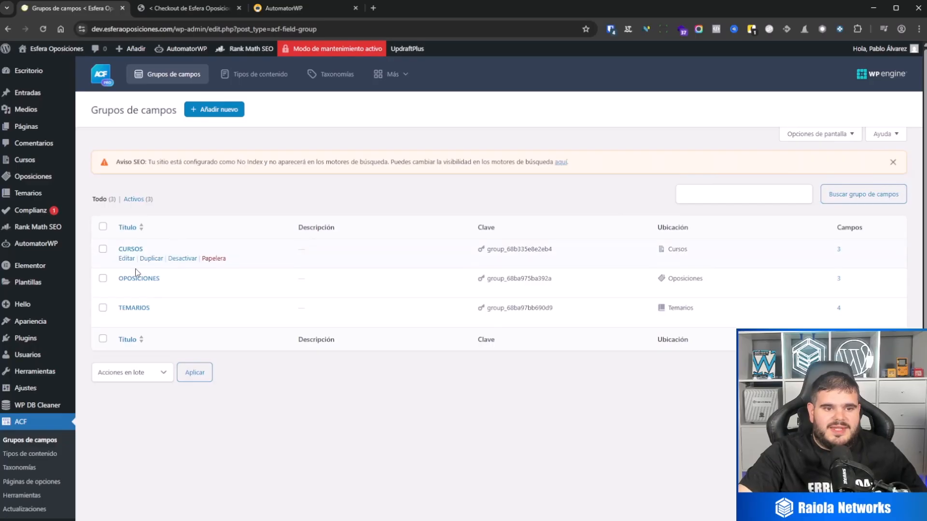
click(128, 287)
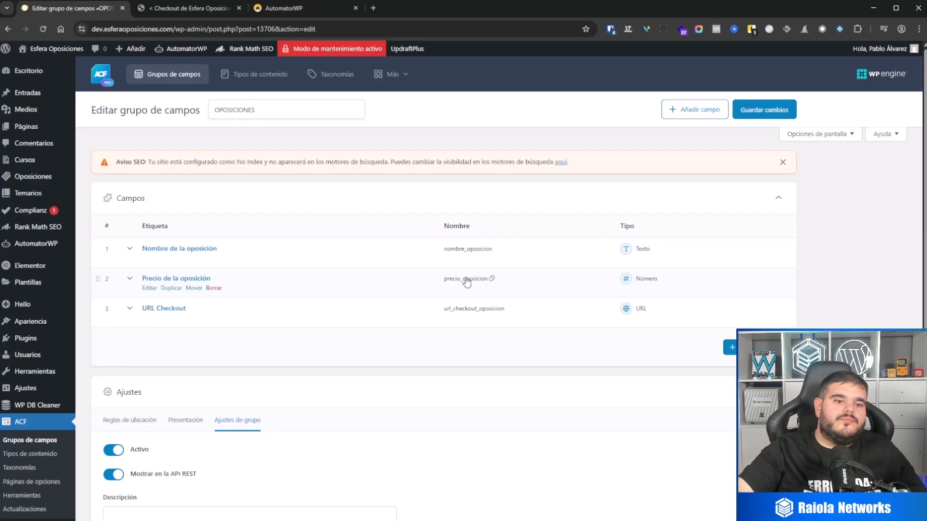
scroll(467, 282, down, 3)
scroll(418, 325, up, 3)
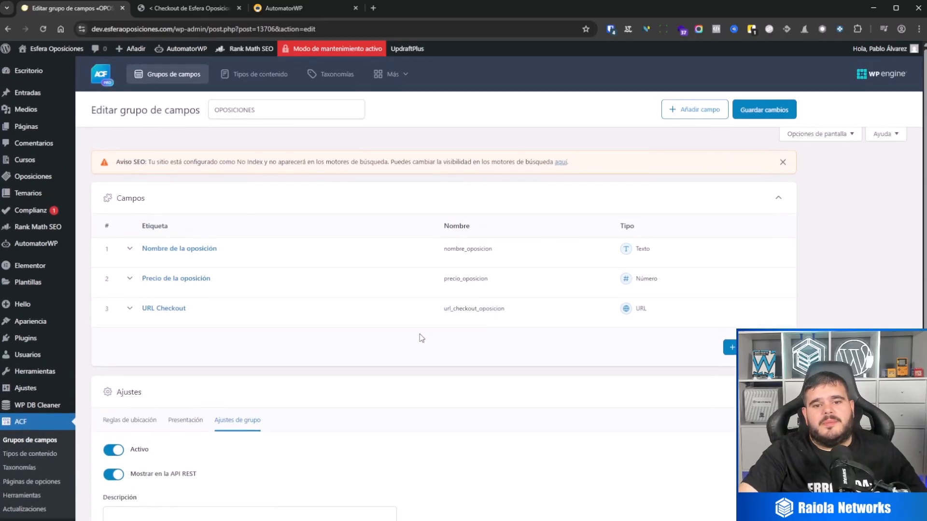
mouse_move(339, 275)
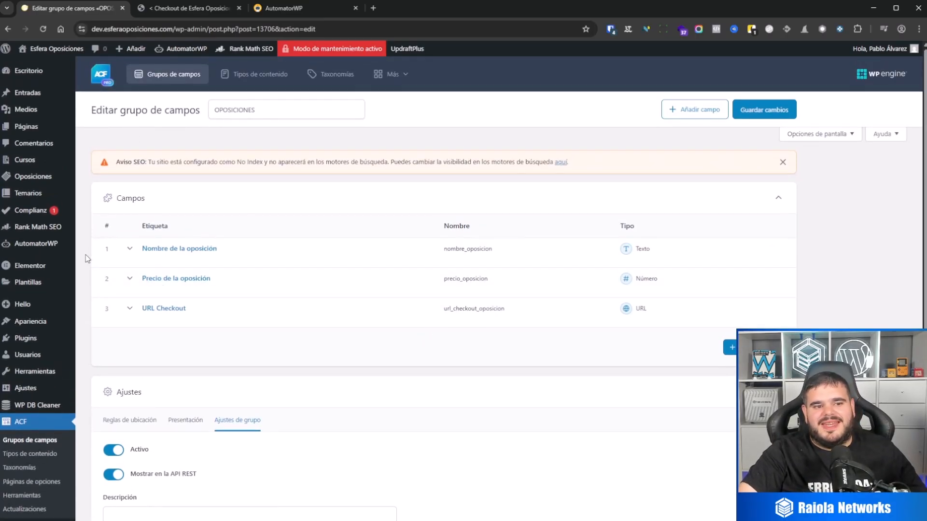
Reopen the Sincronizacion de cursos al backend automation and examine the precio_del_curso meta key in the webhook's precio value.
click(51, 244)
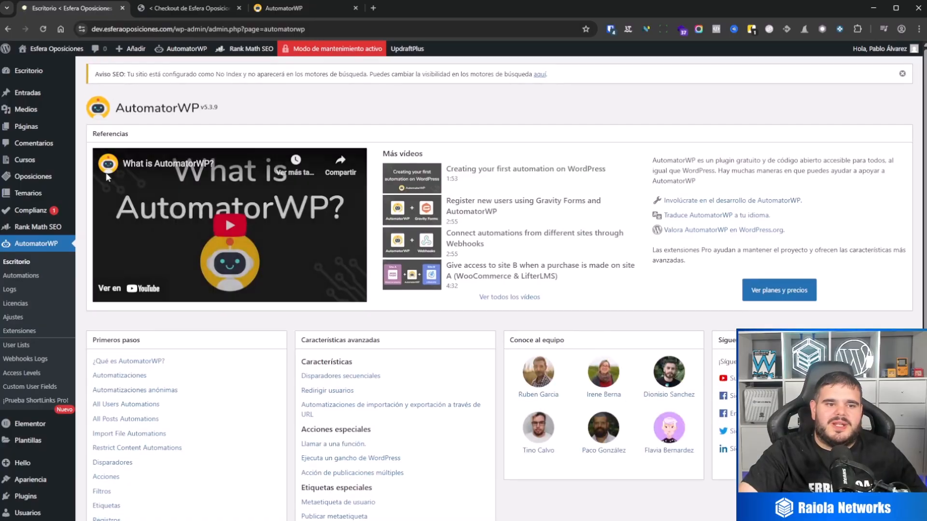
click(20, 278)
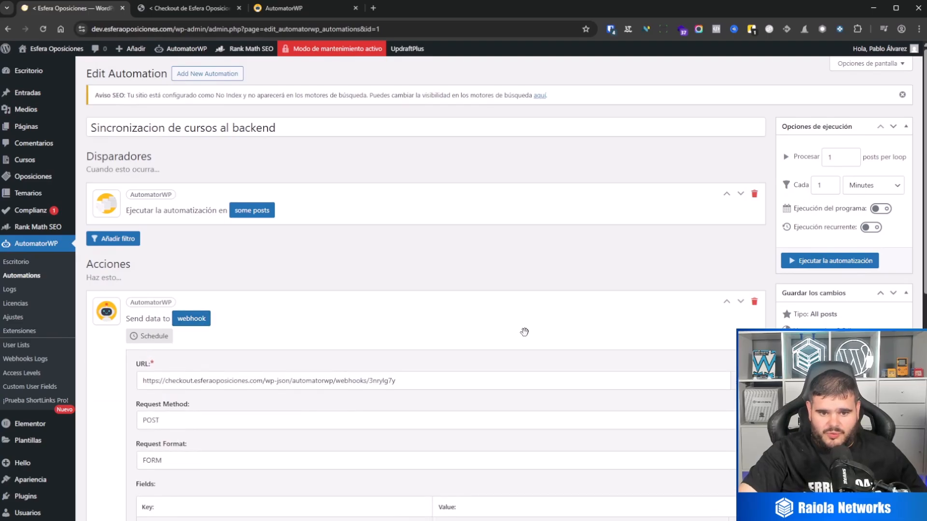
scroll(524, 332, down, 6)
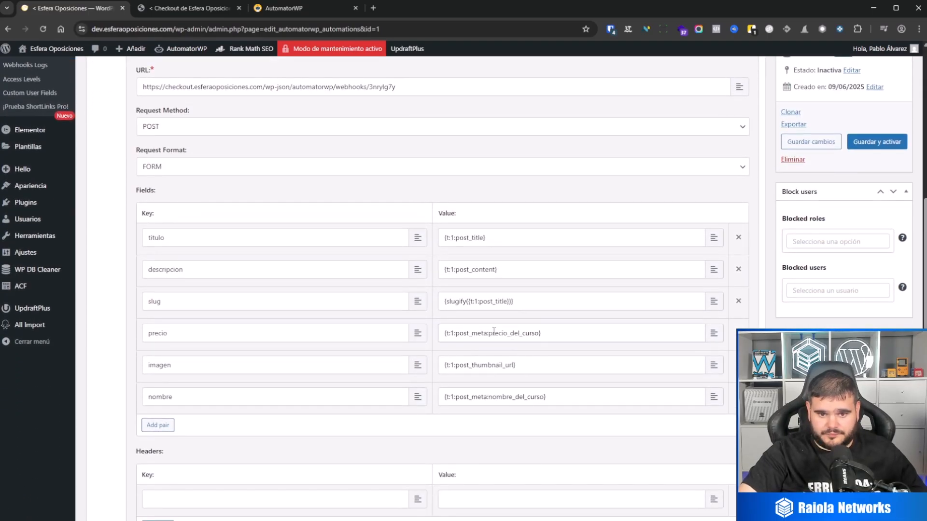
drag(488, 332, 540, 335)
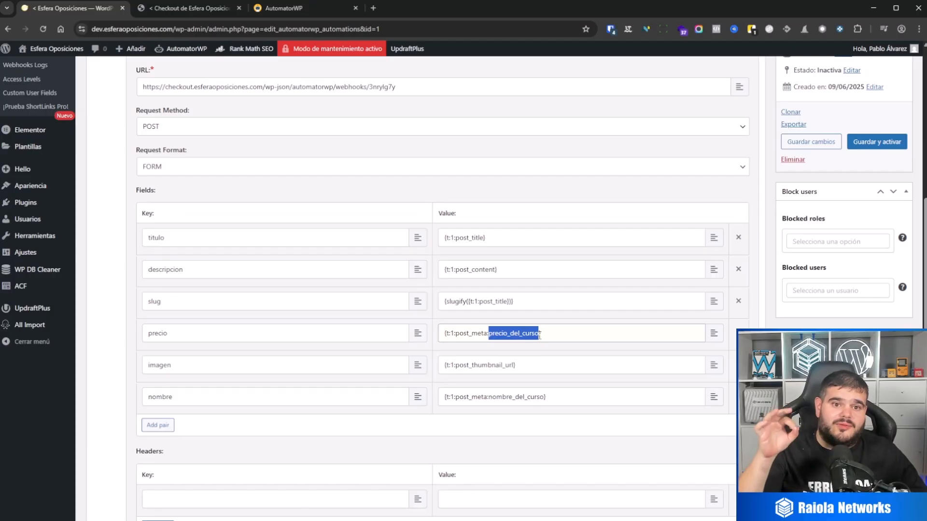
Remove the oposicion and temario conditions from the some posts trigger, leaving only curso, and save the trigger and the automation.
scroll(540, 335, up, 6)
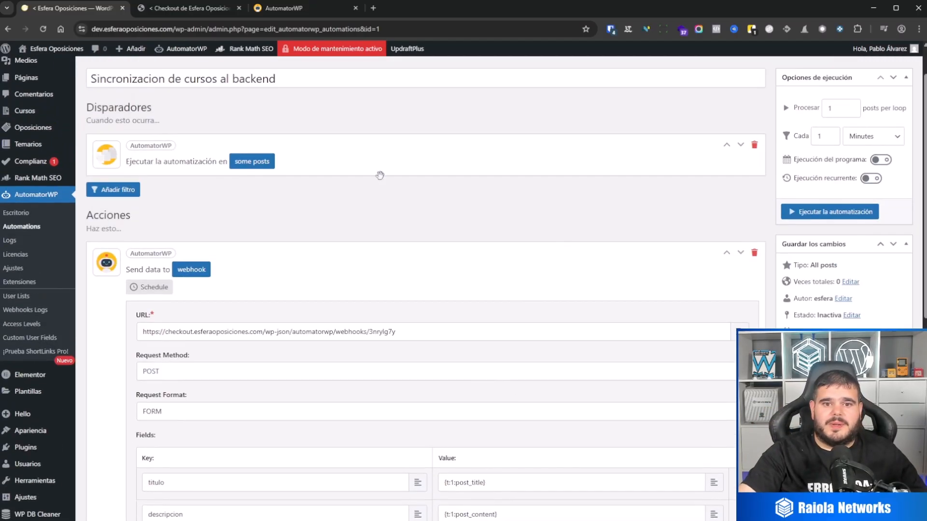
scroll(389, 262, down, 3)
scroll(434, 241, up, 1)
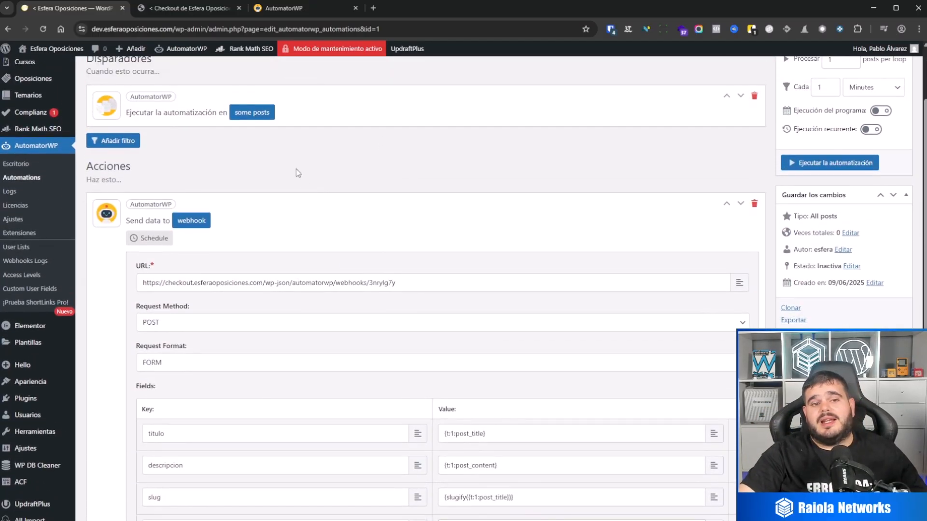
click(252, 112)
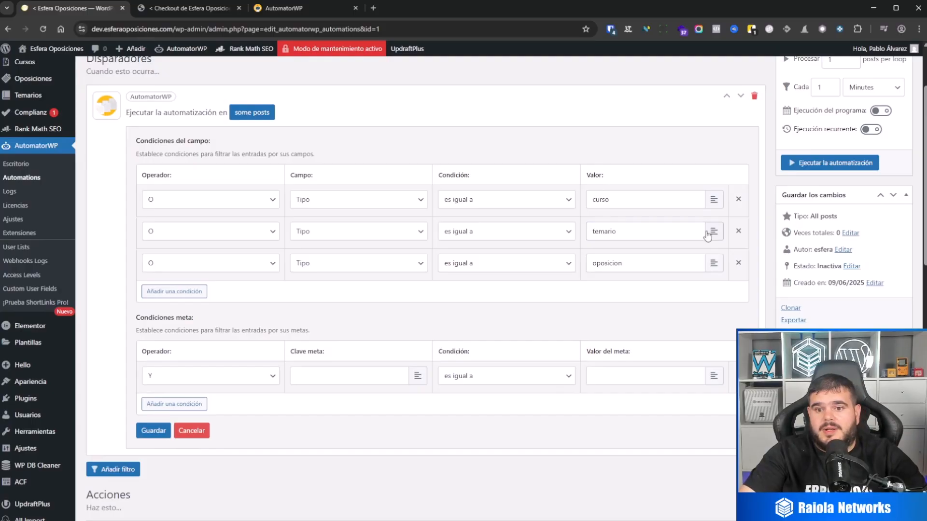
click(738, 263)
click(739, 232)
scroll(670, 246, up, 2)
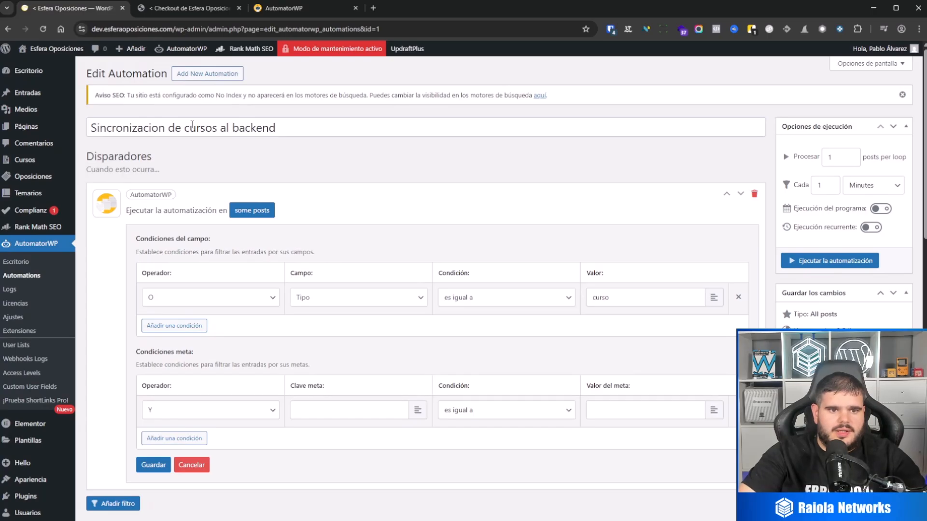
drag(92, 128, 280, 127)
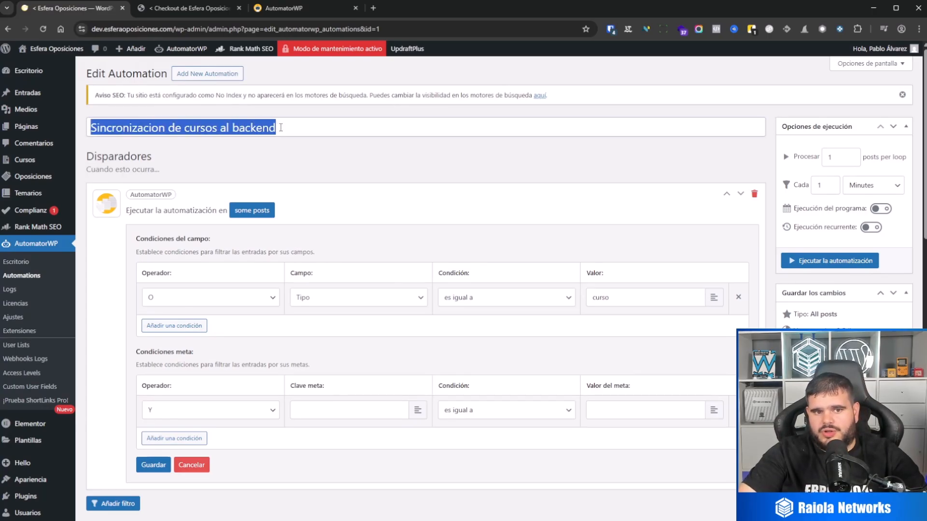
click(394, 161)
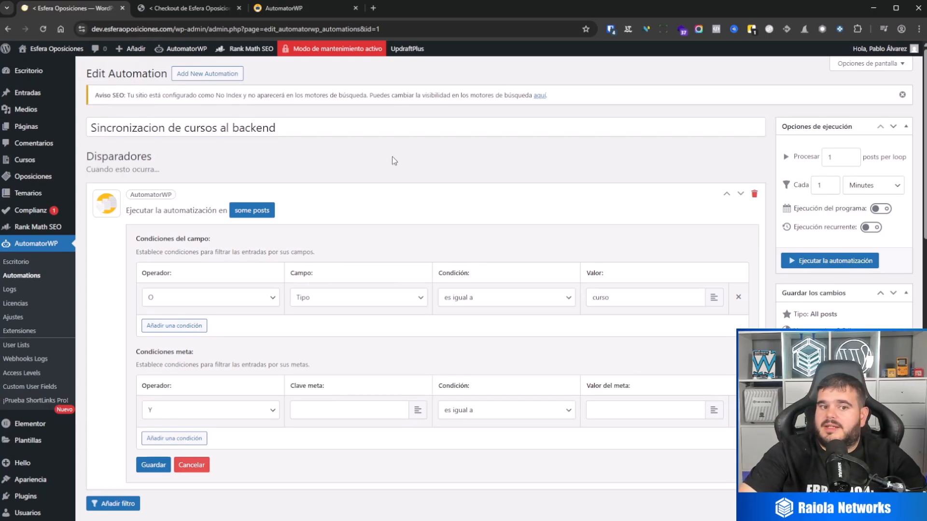
click(154, 465)
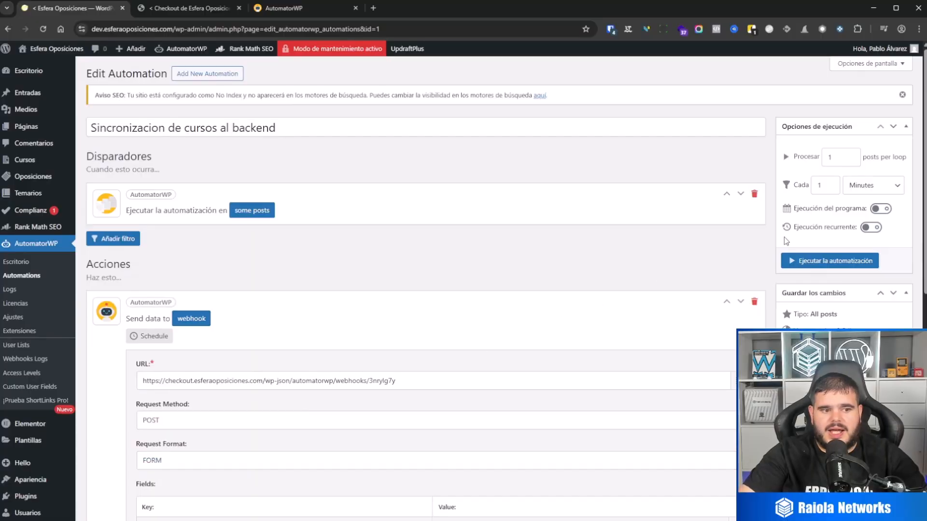
key(F5)
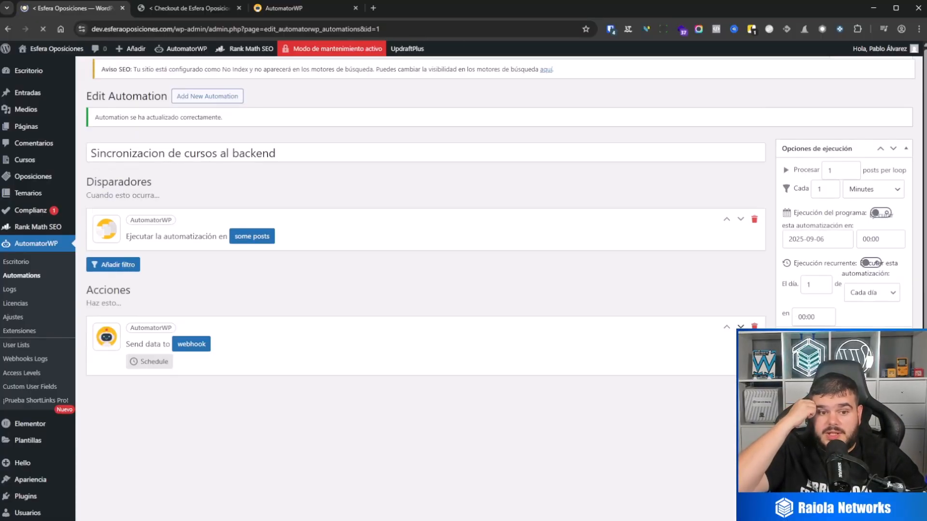
Clone the Sincronizacion de cursos al backend automation and open the clone for editing.
scroll(763, 276, down, 3)
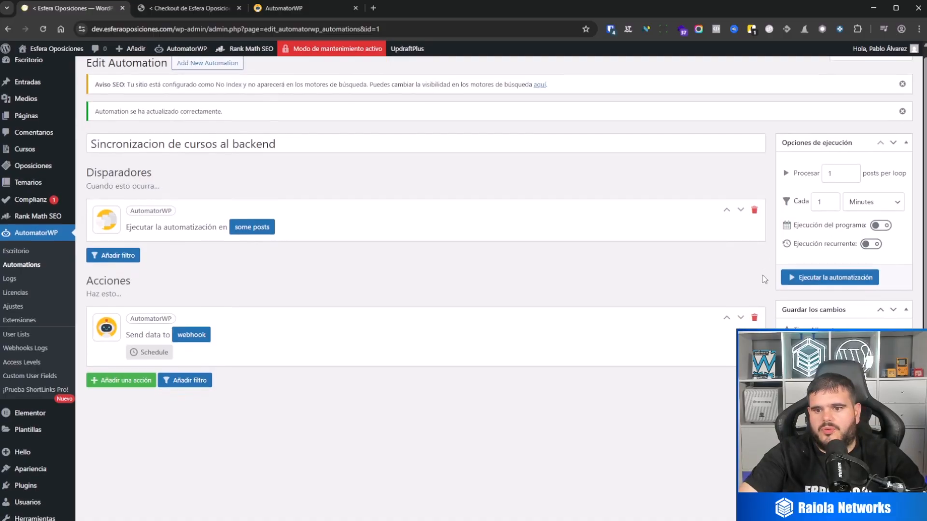
click(30, 152)
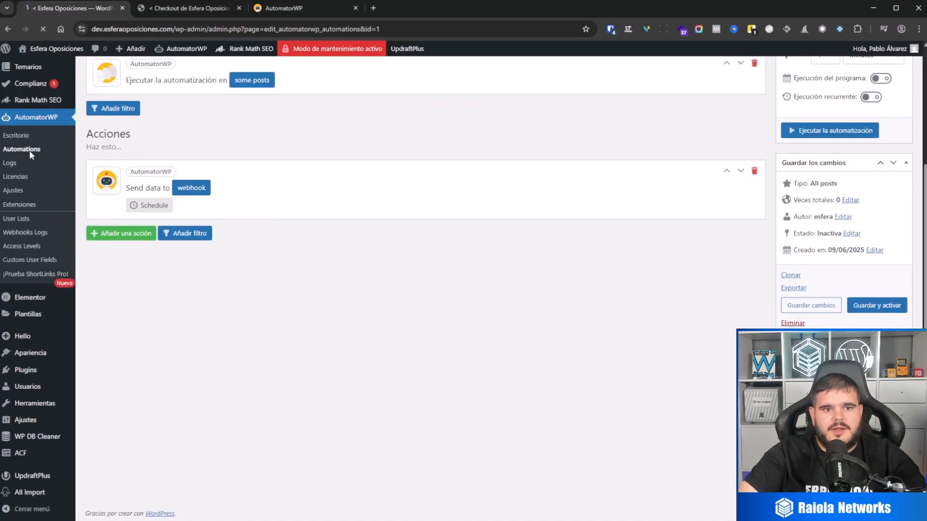
mouse_move(253, 185)
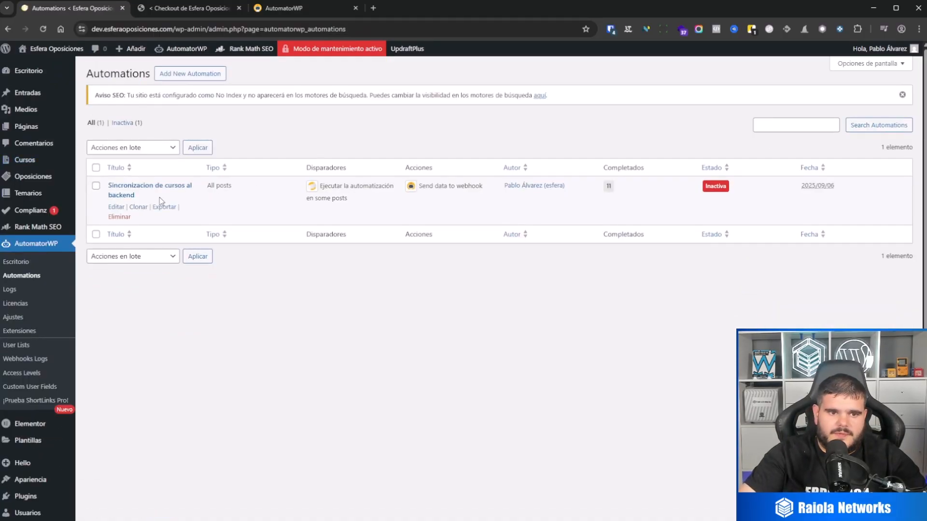
click(140, 208)
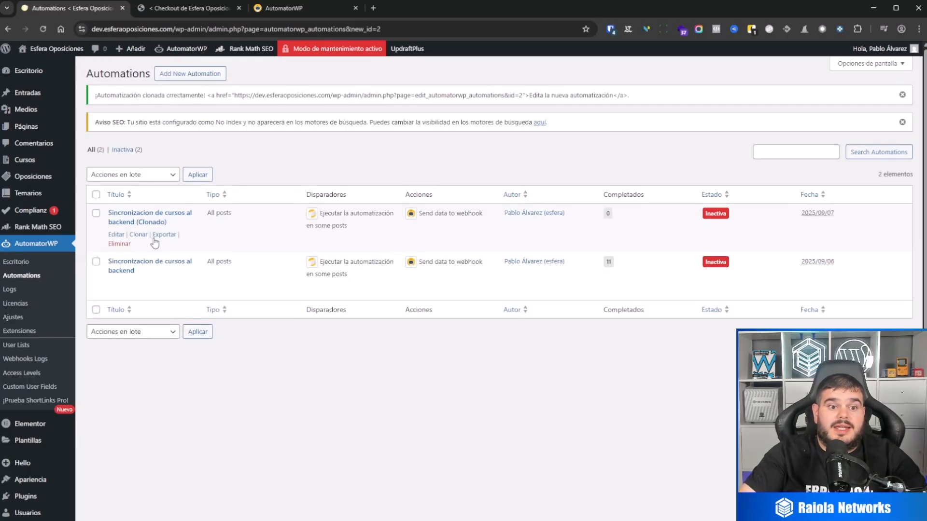
click(117, 235)
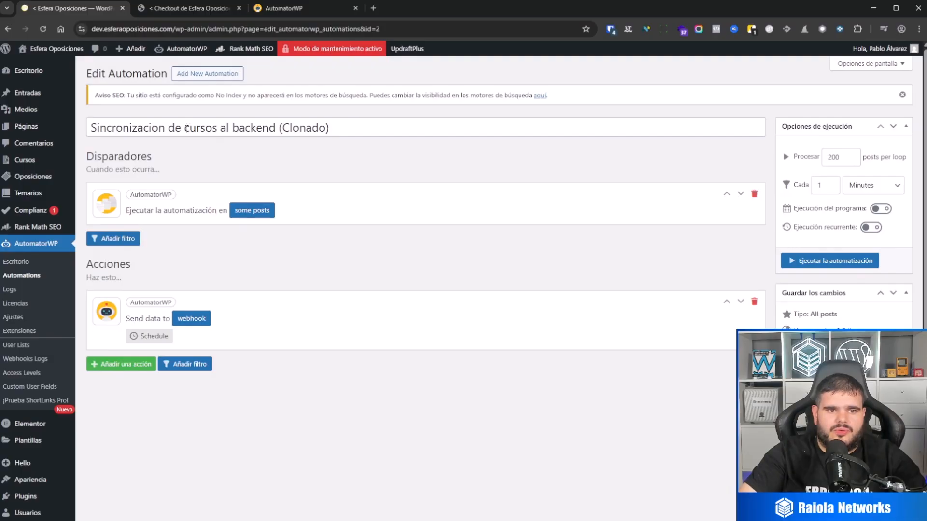
Rename the cloned automation as Sincronizacion de oposiciones al backend.
double_click(186, 129)
text(op)
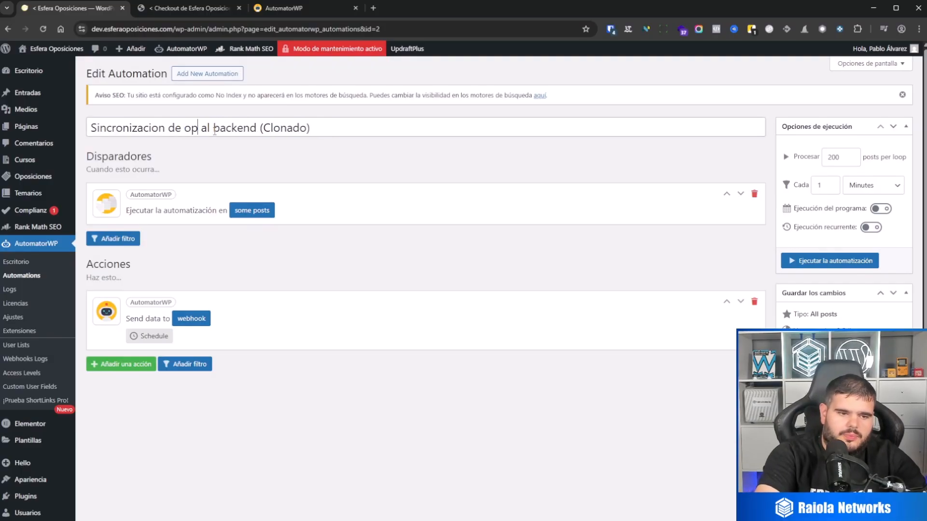
text(osiciones)
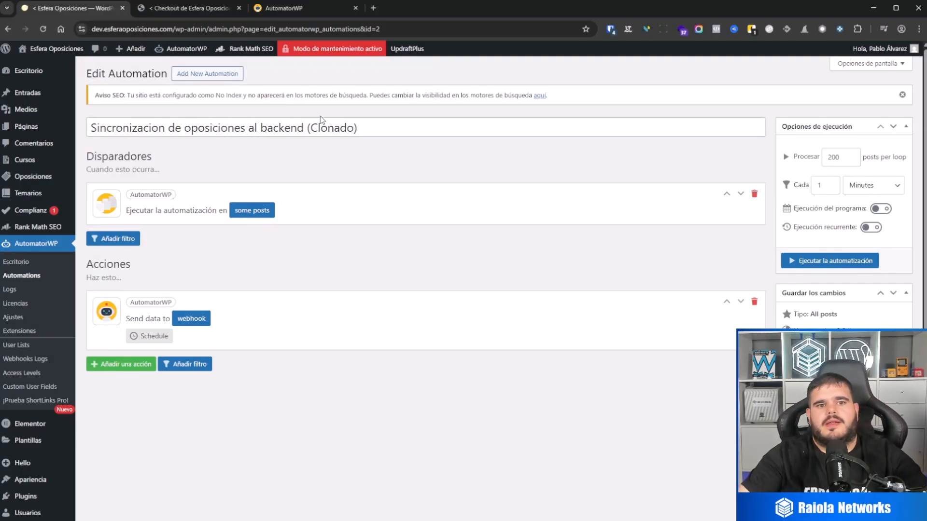
drag(303, 128, 357, 127)
key(BackSpace)
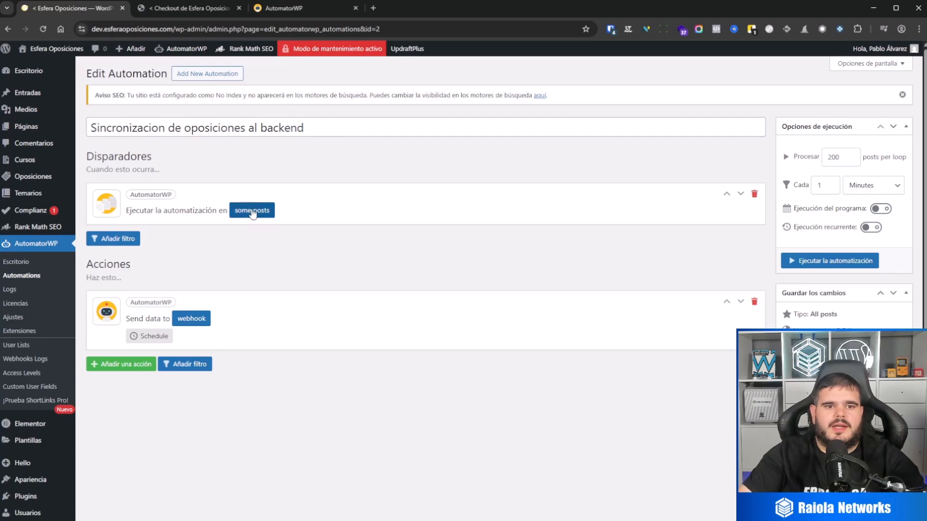
Set the Tipo condition value of the some posts trigger to oposicion and save the trigger.
click(251, 211)
drag(629, 295, 563, 300)
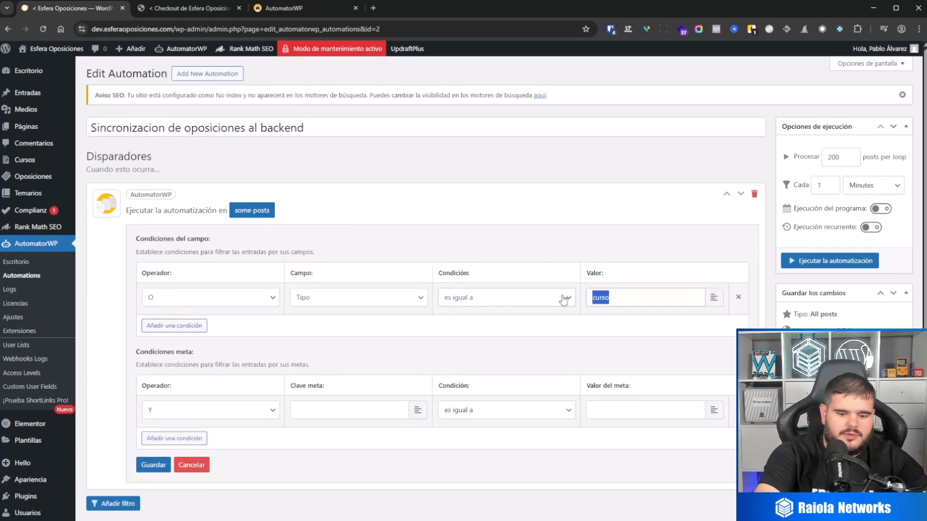
text(oposicion)
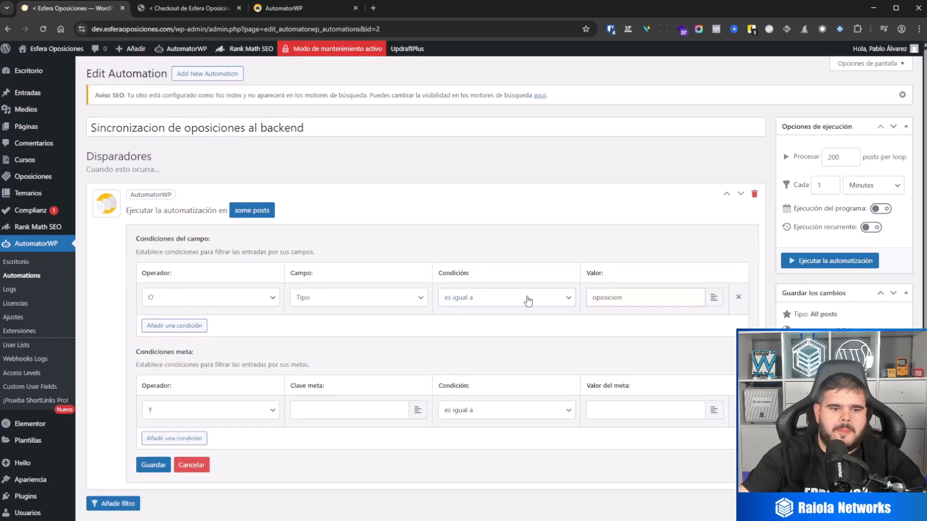
click(154, 465)
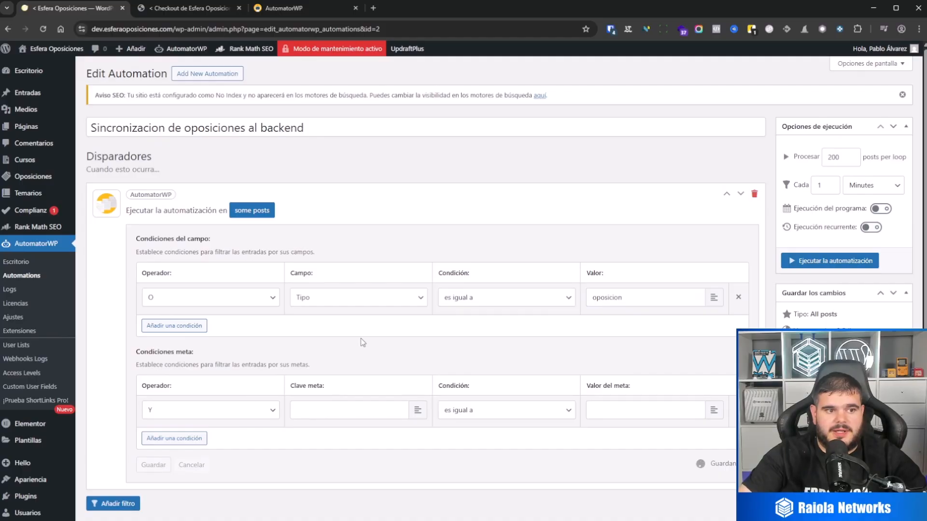
In the webhook action, replace the titulo value with the Título de Entrada tag from this automation's some posts trigger.
scroll(690, 224, down, 3)
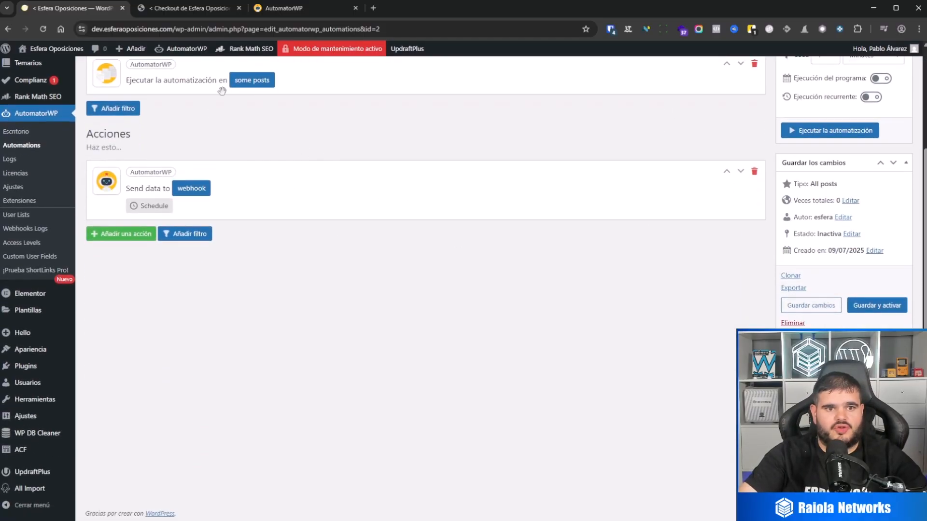
click(186, 189)
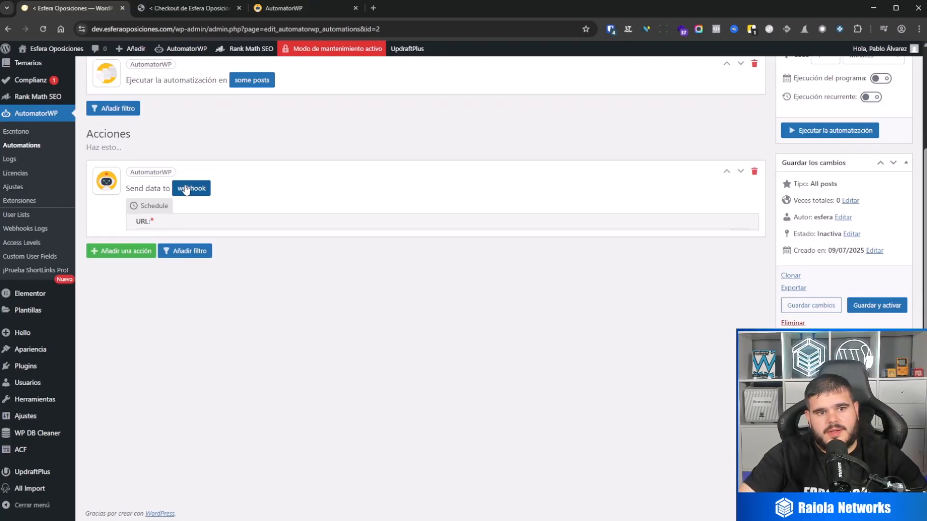
scroll(269, 259, down, 2)
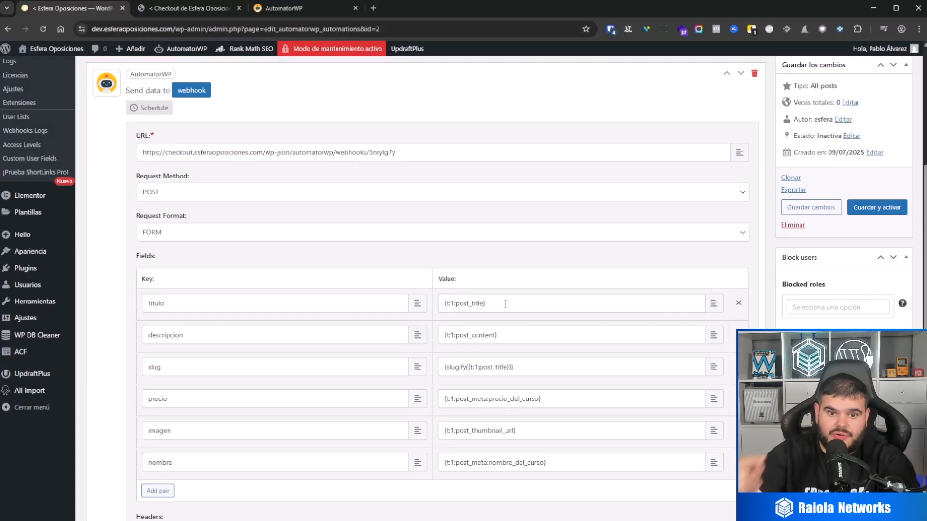
drag(505, 304, 423, 309)
key(BackSpace)
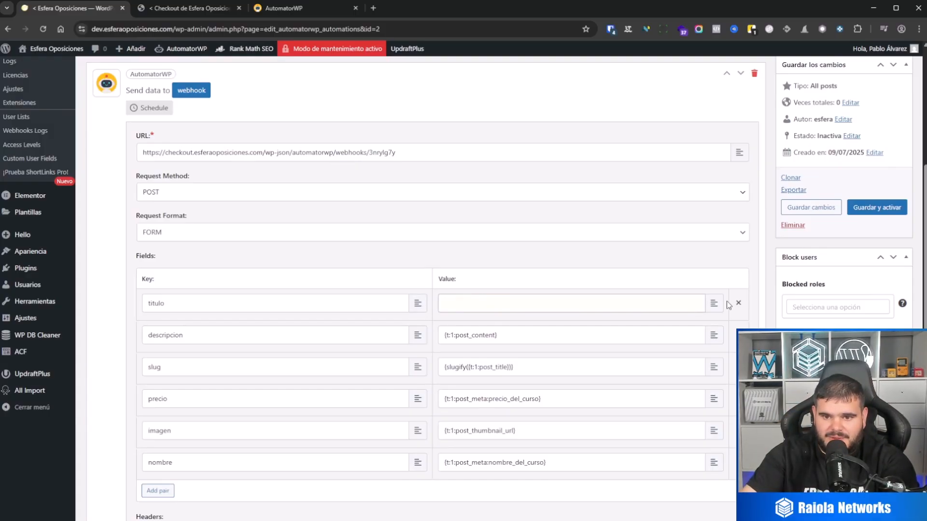
click(713, 303)
scroll(537, 385, down, 5)
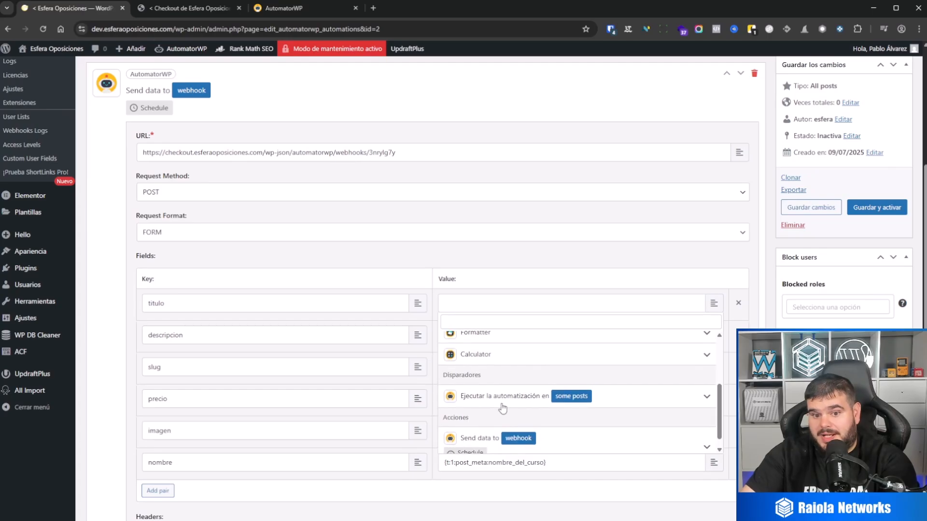
click(519, 395)
scroll(526, 381, down, 1)
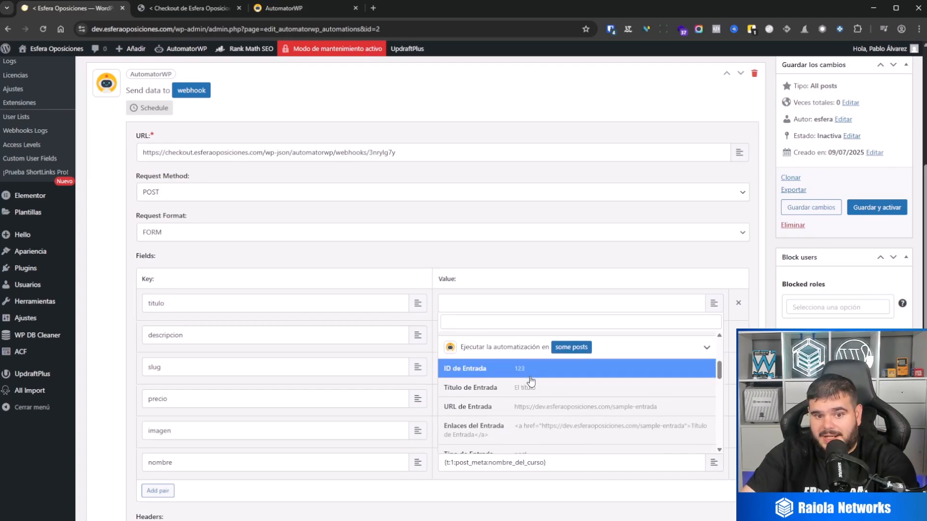
click(530, 388)
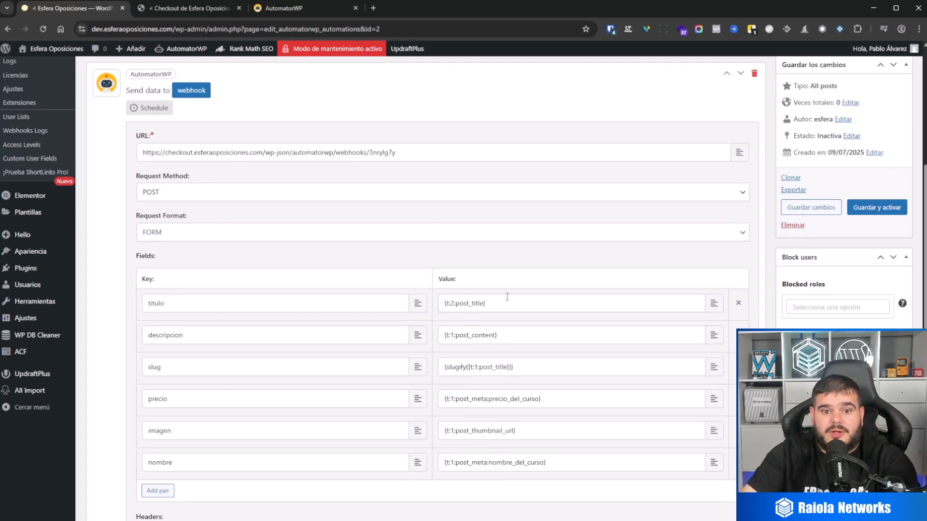
Change the trigger ID to 2 in the tags of the webhook's descripcion and slug values.
click(450, 334)
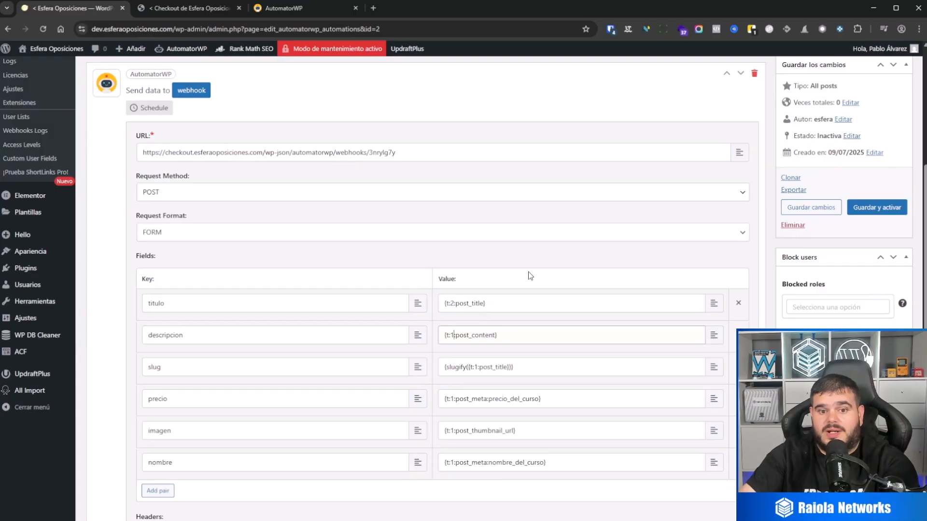
key(BackSpace)
text(2)
click(477, 367)
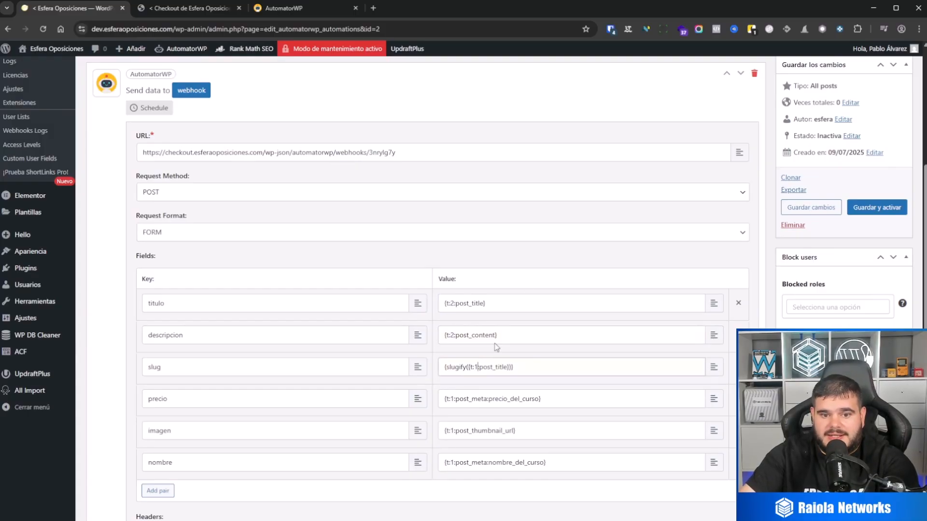
key(BackSpace)
text(2)
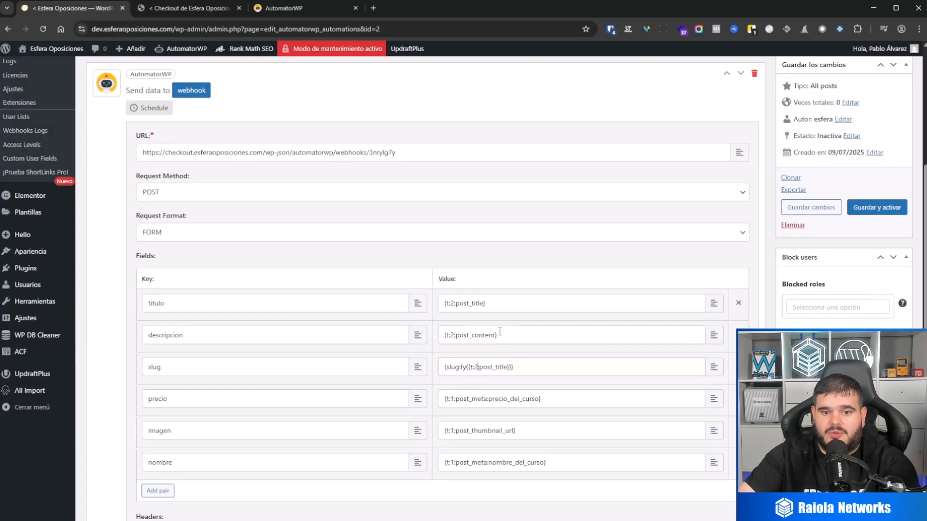
Change the trigger ID to 2 in the tags of the webhook's precio, imagen and nombre values.
click(452, 398)
key(BackSpace)
text(2)
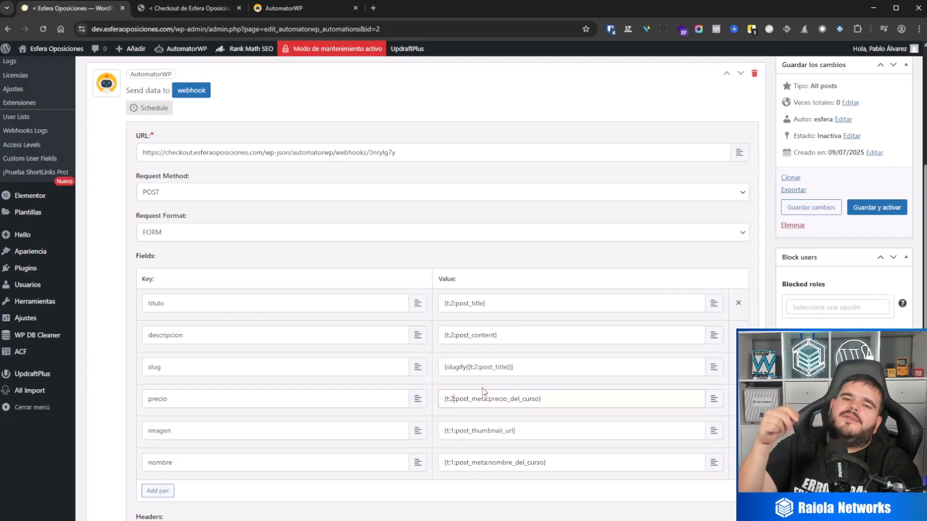
click(454, 430)
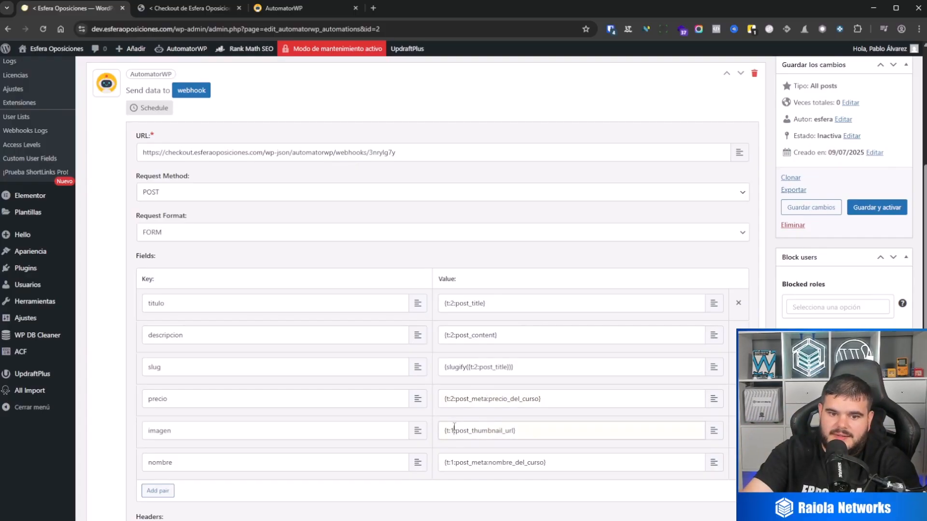
key(BackSpace)
text(2)
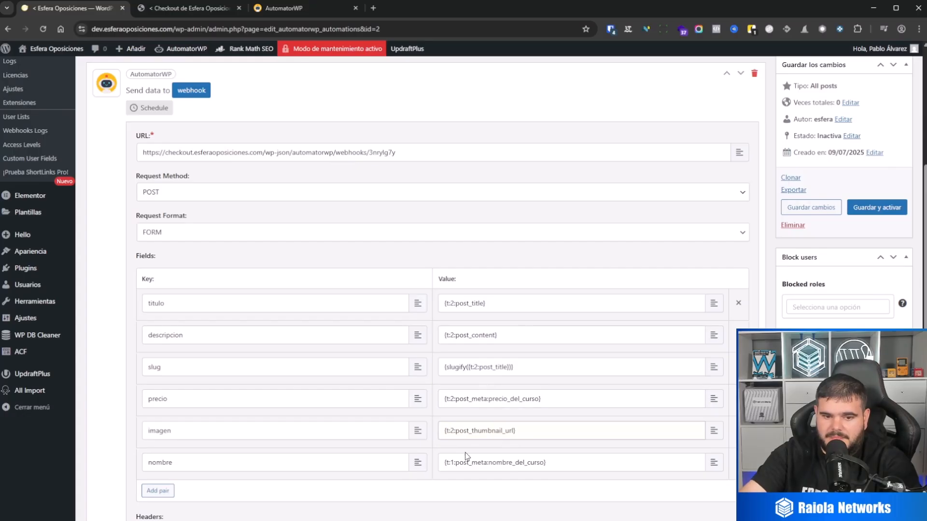
click(454, 463)
key(BackSpace)
text(2)
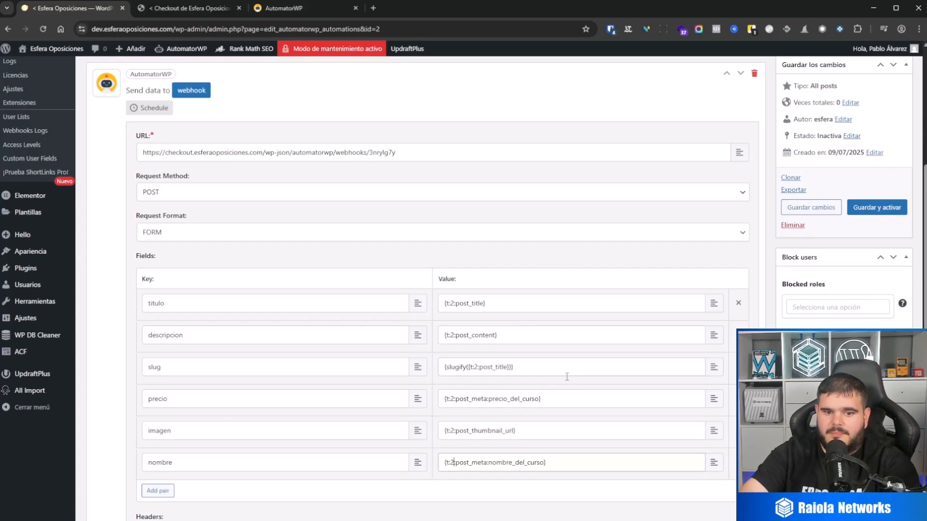
Open the OPOSICIONES field group in ACF in a separate tab to look up the name of its price field.
scroll(572, 372, down, 1)
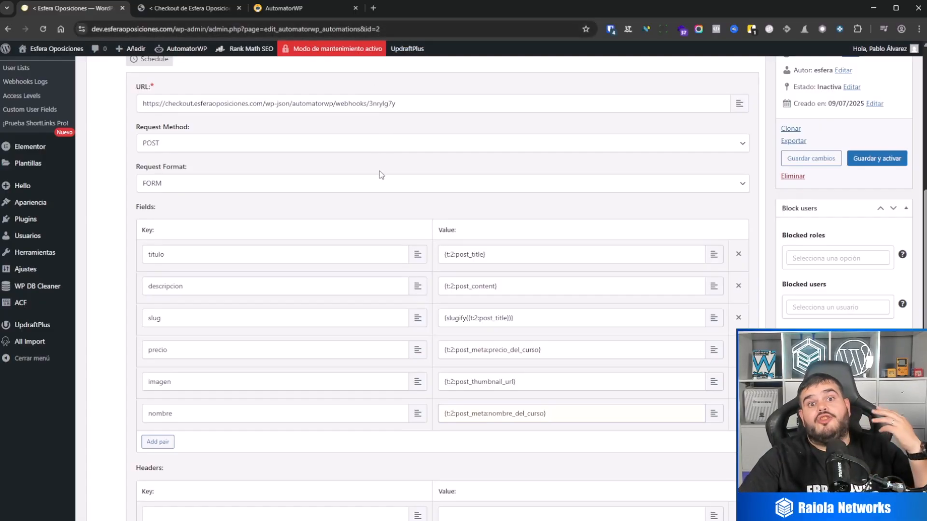
scroll(390, 244, down, 3)
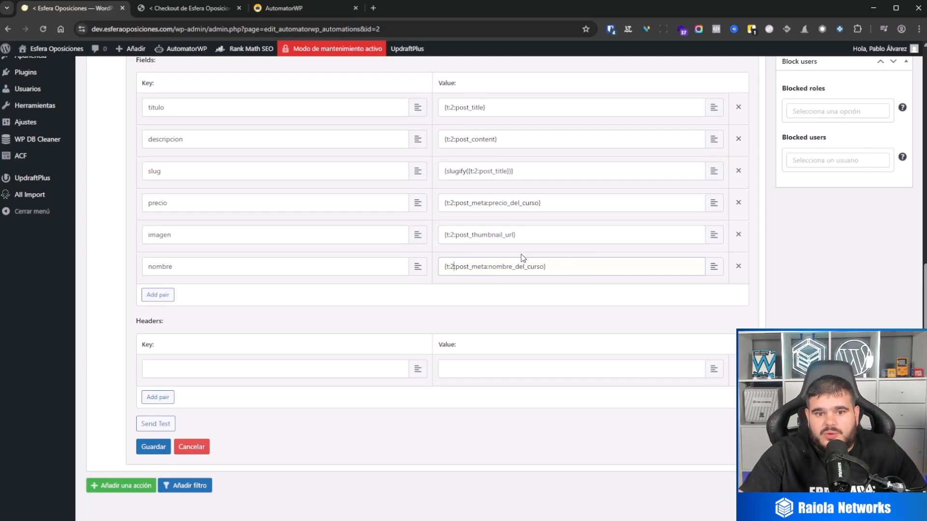
scroll(522, 253, up, 2)
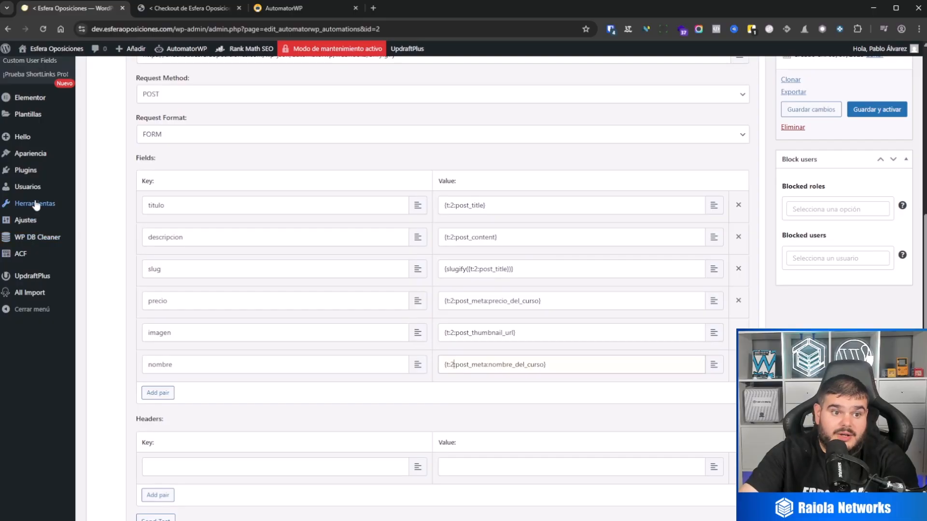
mouse_move(35, 205)
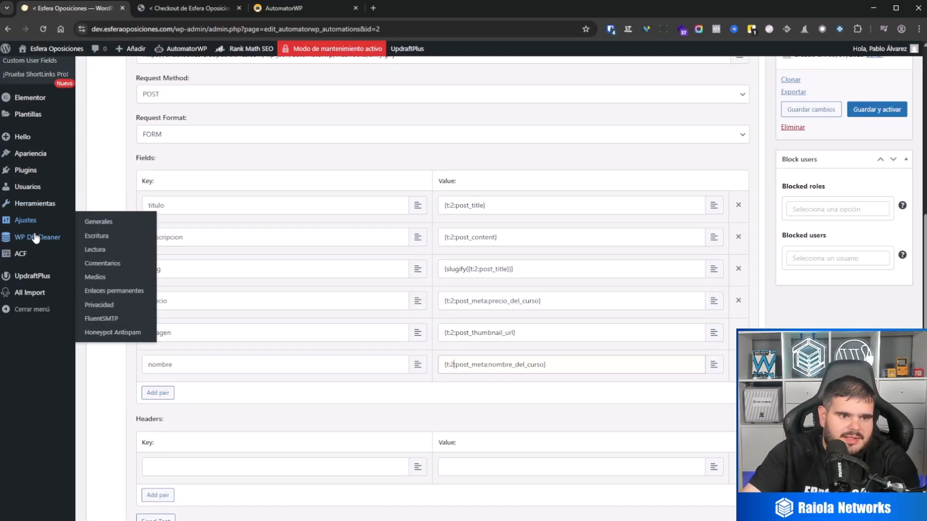
mouse_move(22, 259)
middle_click(106, 256)
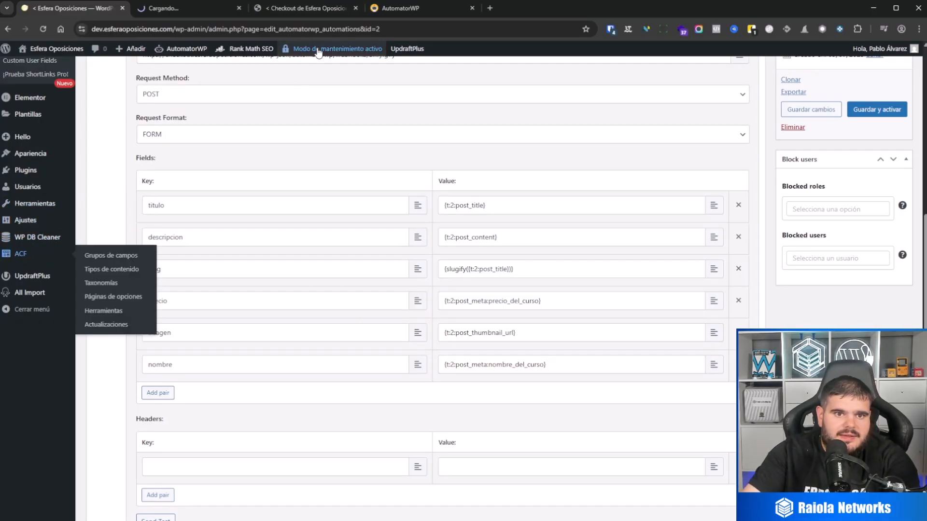
click(180, 7)
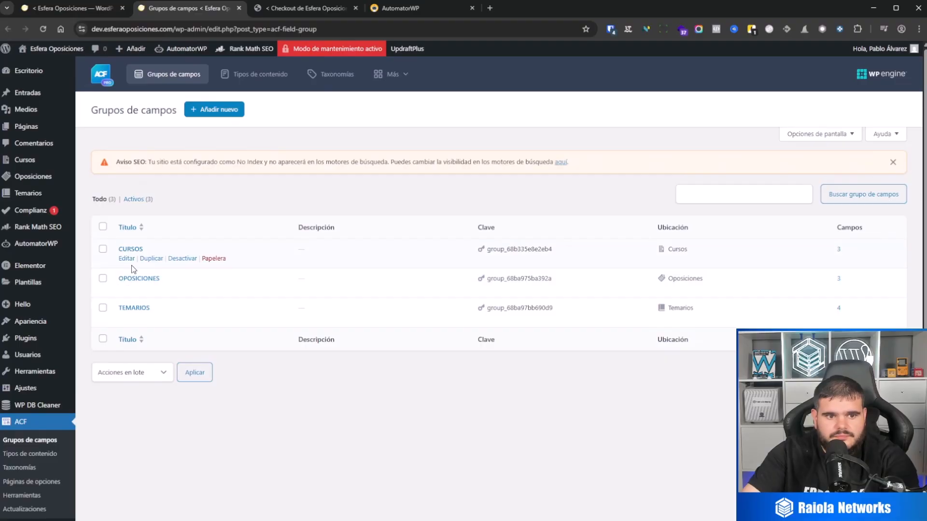
click(126, 288)
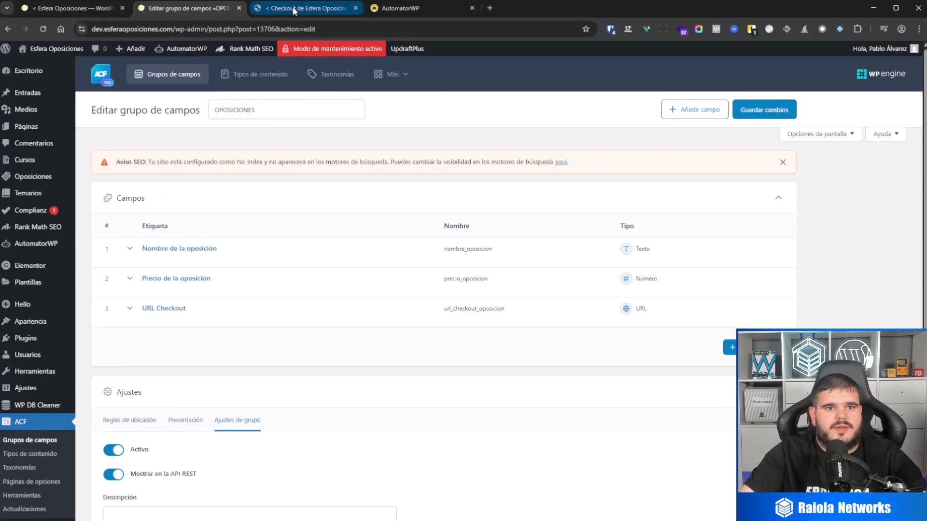
Back in the oposiciones automation, replace the meta key in the webhook's precio value with precio_oposicion.
click(83, 8)
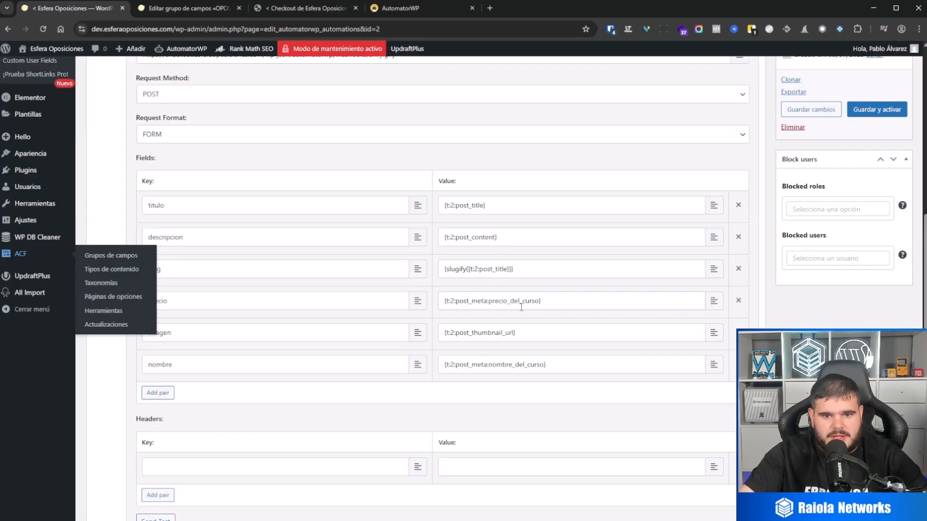
drag(489, 301, 541, 300)
text(precio_oposicion)
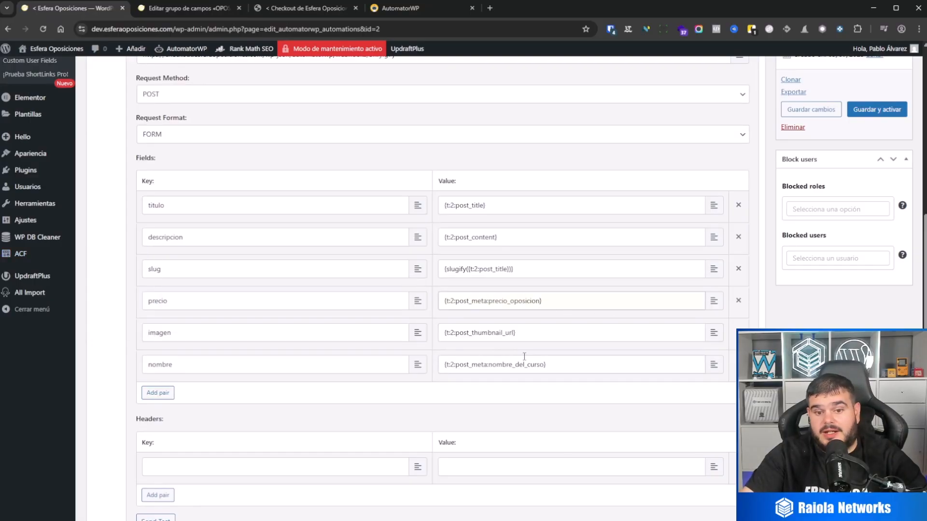
scroll(523, 344, up, 7)
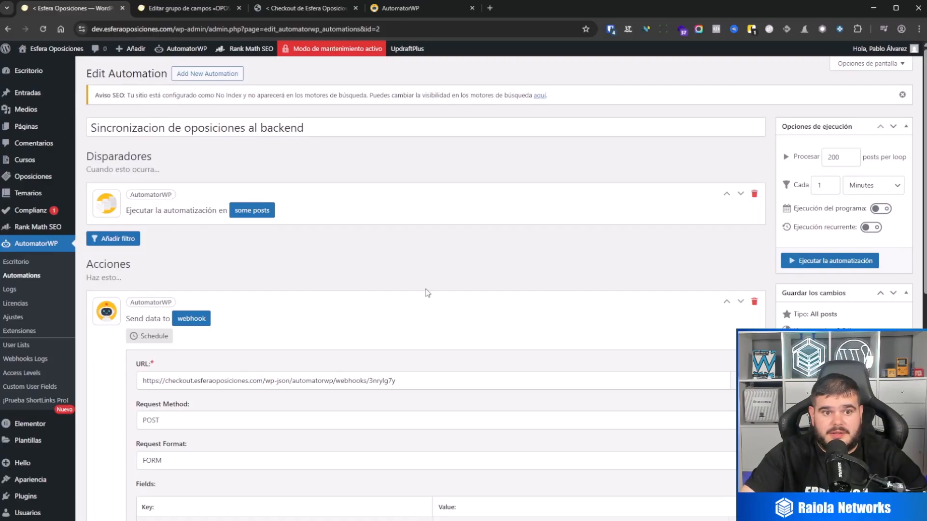
Look up the name field in the OPOSICIONES field group and replace the meta key in the webhook's nombre value with nombre_oposicion.
scroll(424, 292, down, 5)
scroll(482, 345, down, 1)
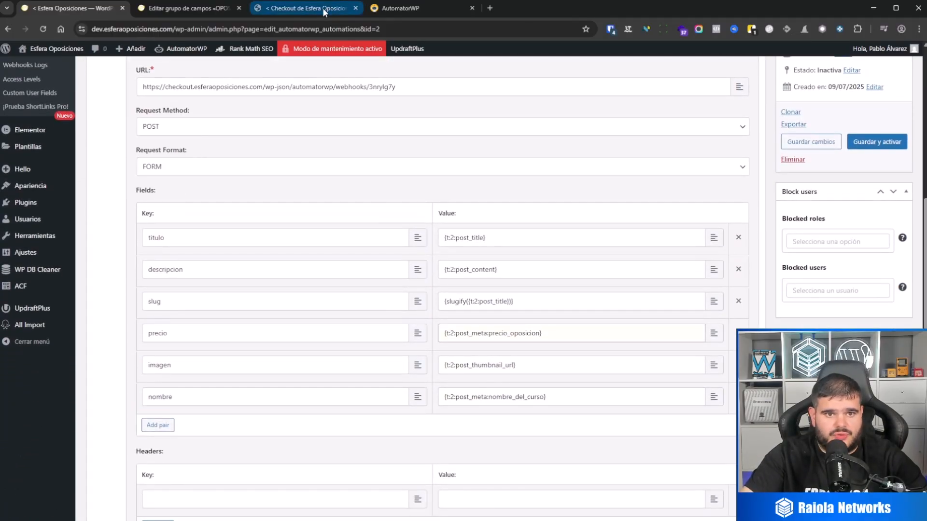
click(217, 8)
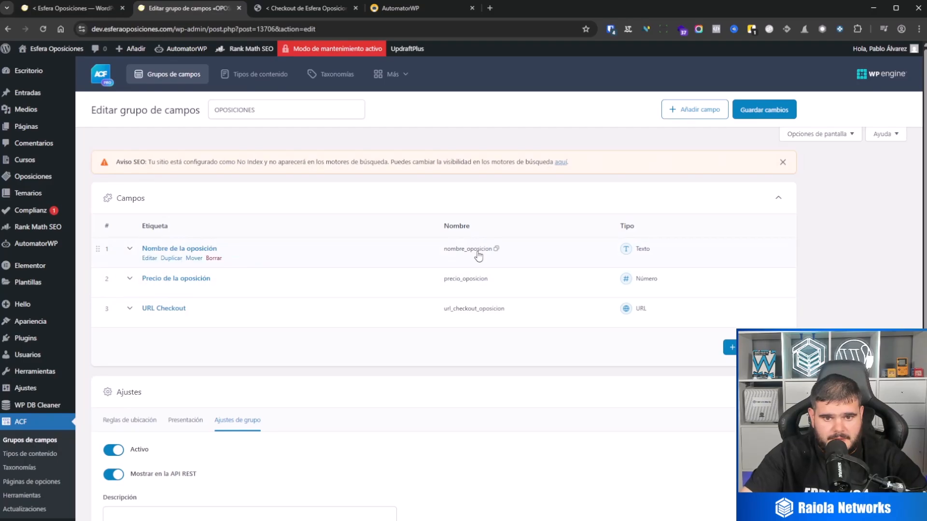
click(73, 8)
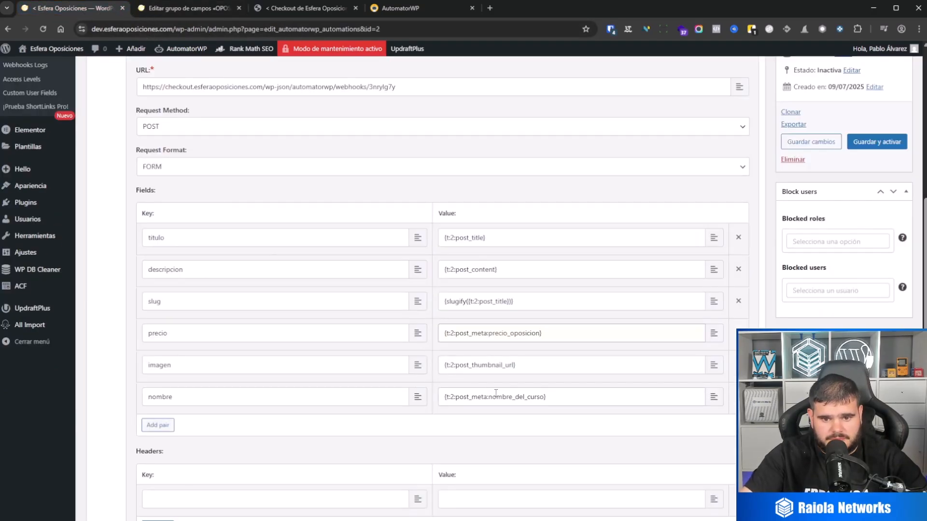
drag(491, 397, 544, 397)
key(BackSpace)
key(BackSpace)
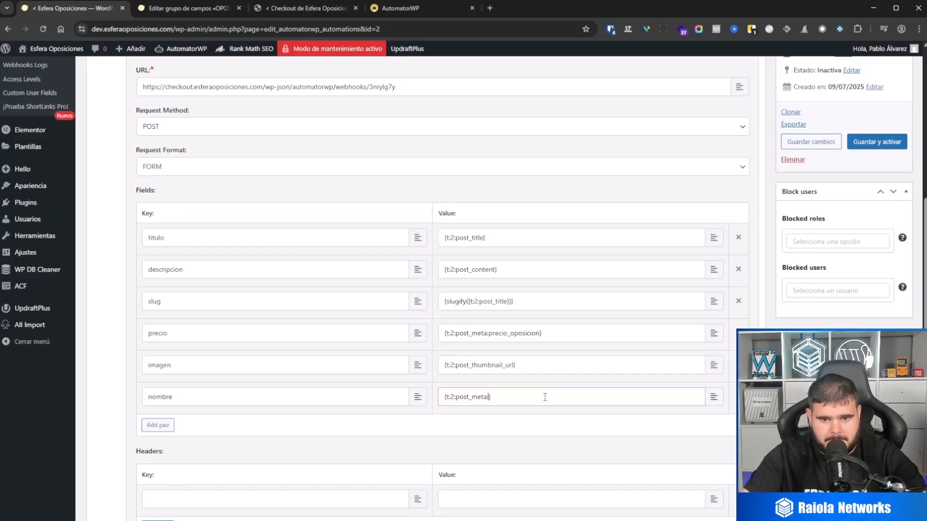
text(nombre_oposicion)
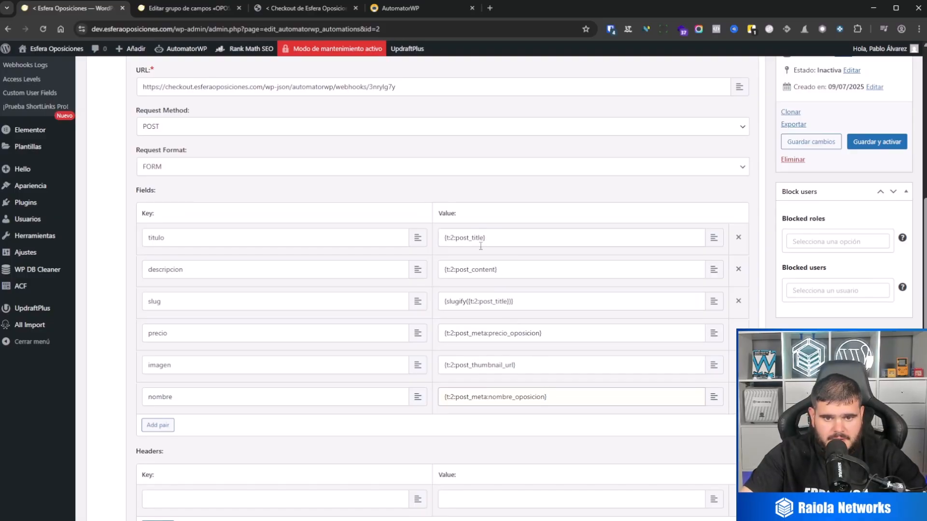
Save the webhook action of the oposiciones automation and reopen its settings to review the field mappings.
scroll(497, 358, down, 3)
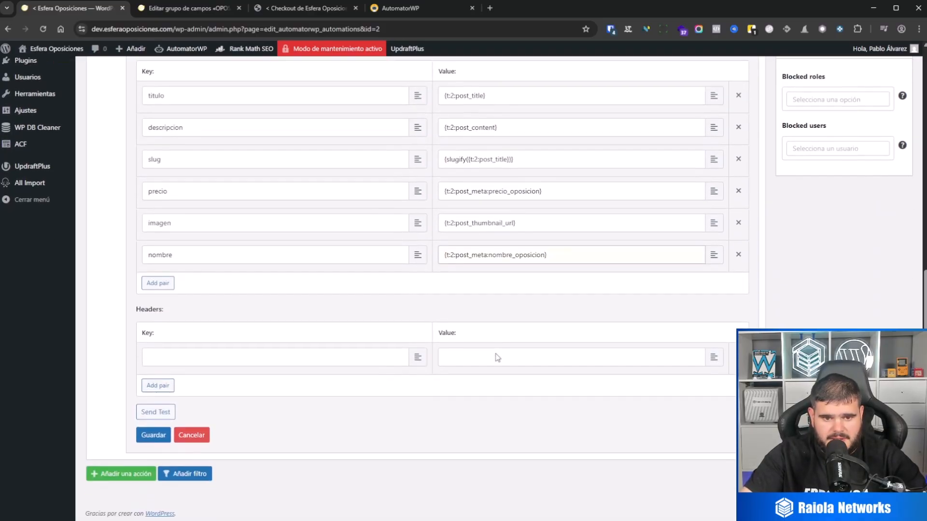
click(154, 435)
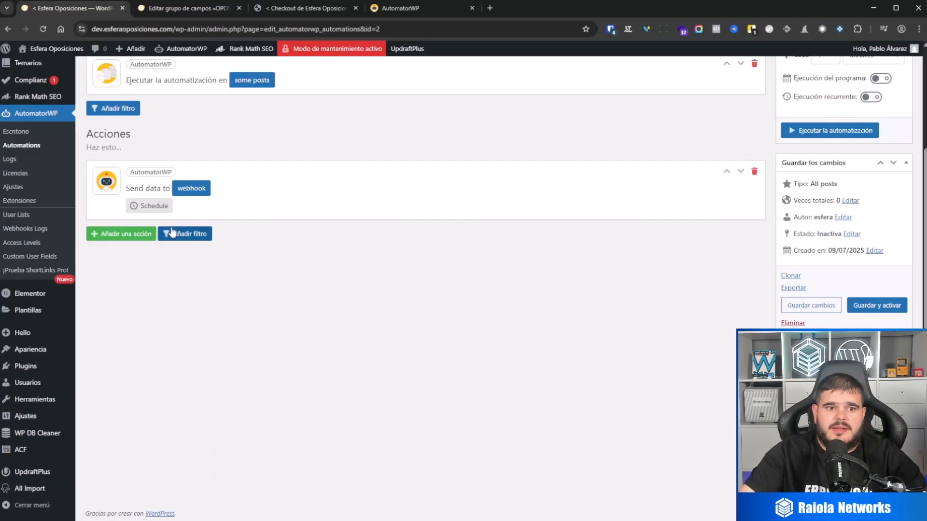
click(192, 192)
scroll(343, 263, up, 3)
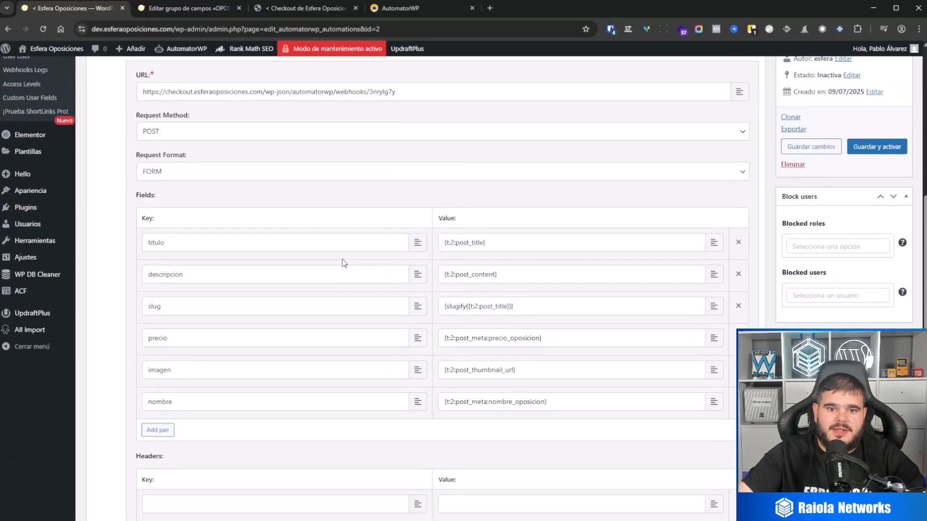
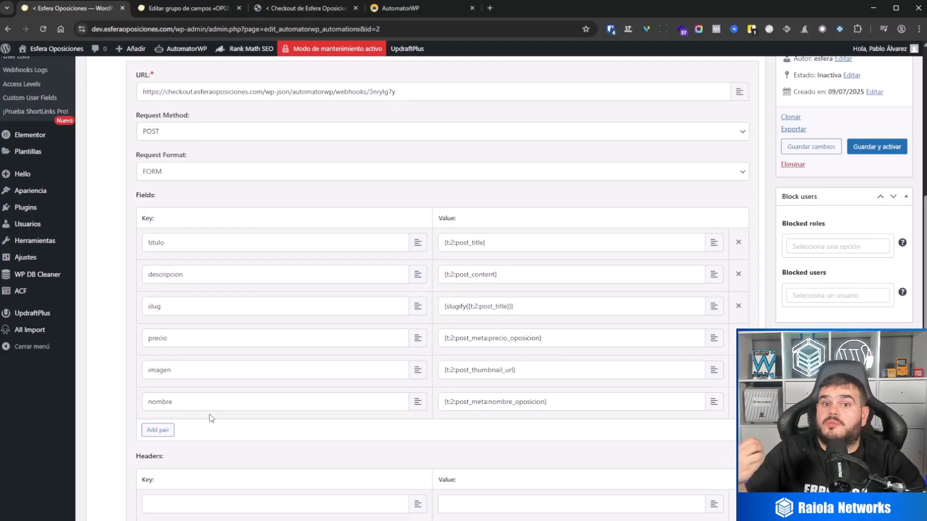
Check the webhook URL, save the webhook action and the oposiciones automation's changes, and review its trigger's post-type condition.
scroll(395, 120, up, 2)
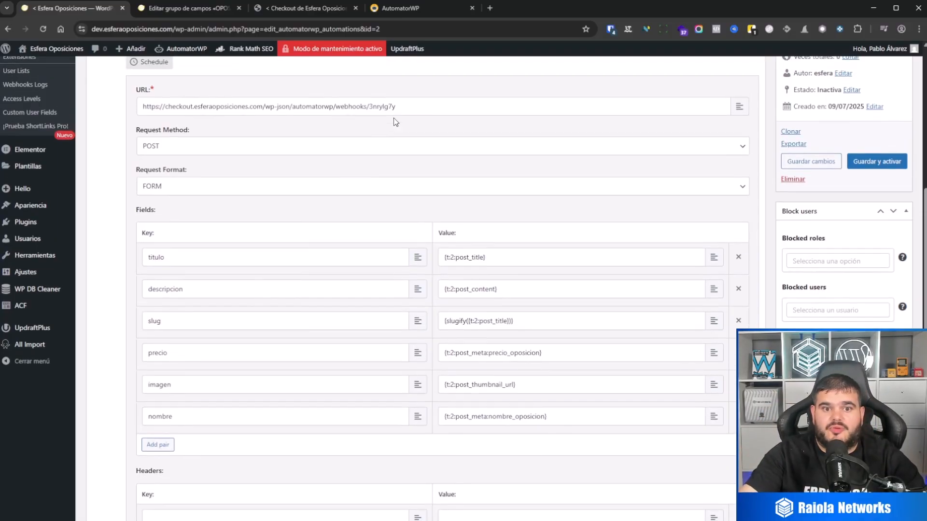
drag(403, 189, 120, 181)
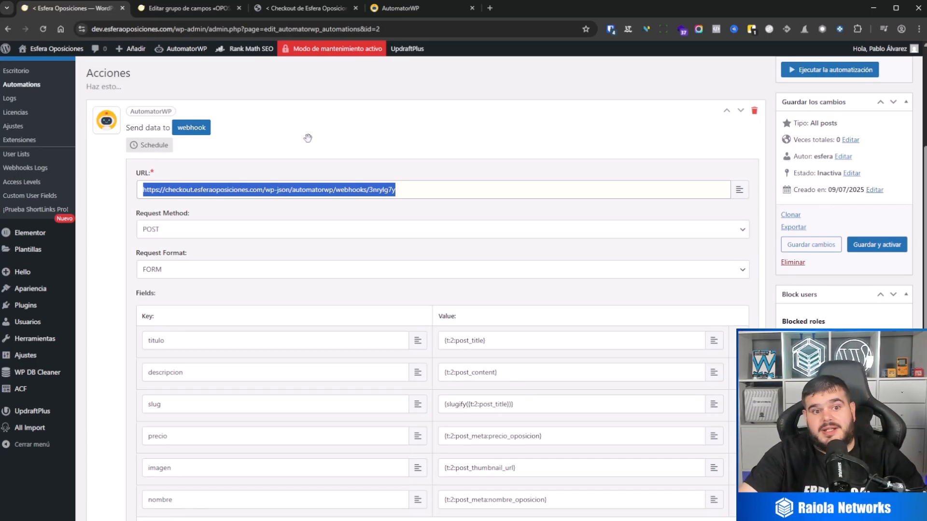
scroll(307, 299, down, 3)
scroll(307, 299, down, 2)
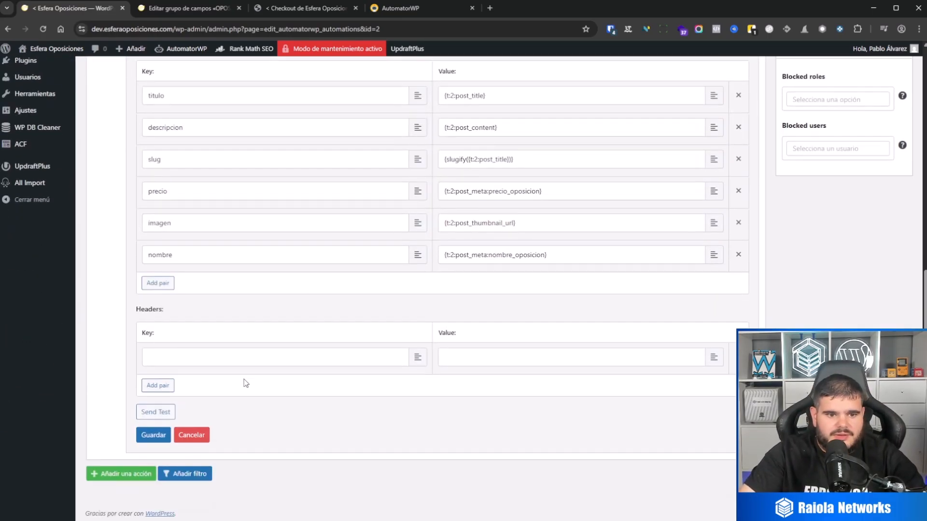
click(155, 436)
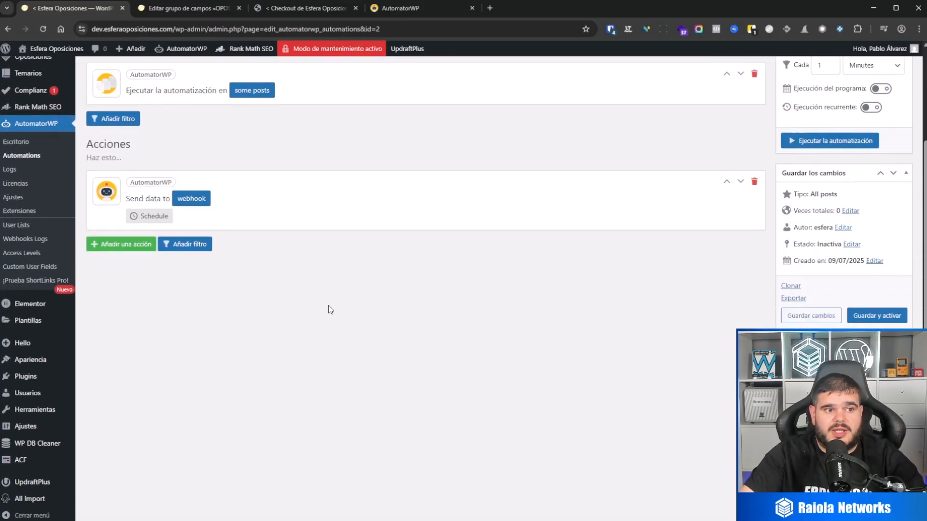
click(802, 307)
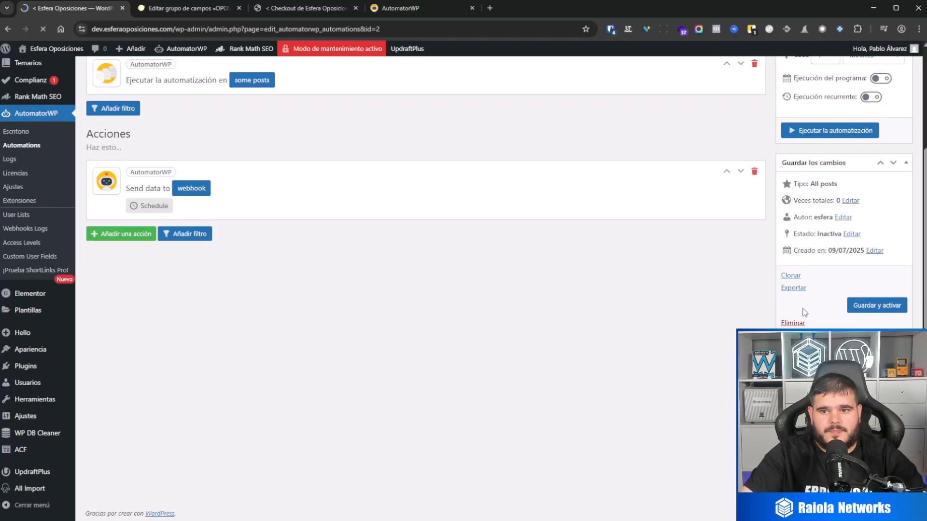
click(249, 241)
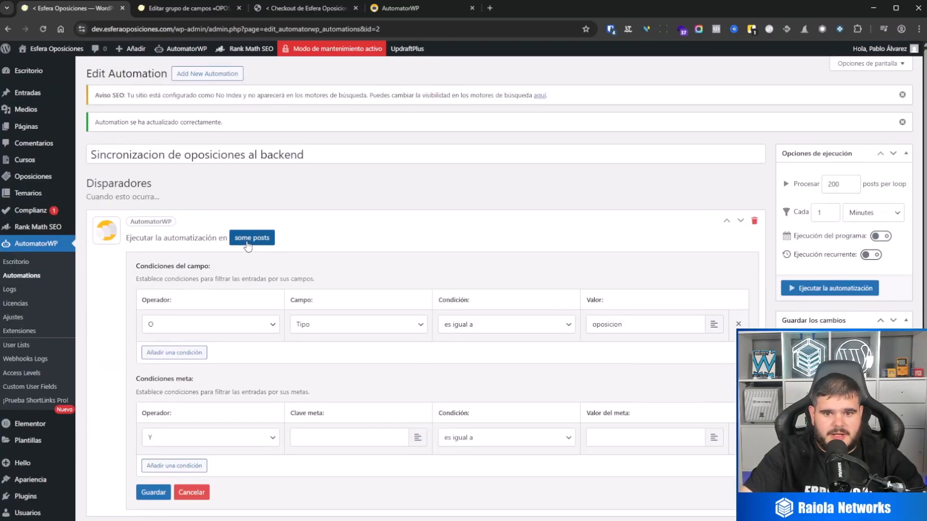
click(249, 244)
Clone the cursos automation from the automations list and rename the clone "Sincronizacion de temarios al backend".
click(34, 279)
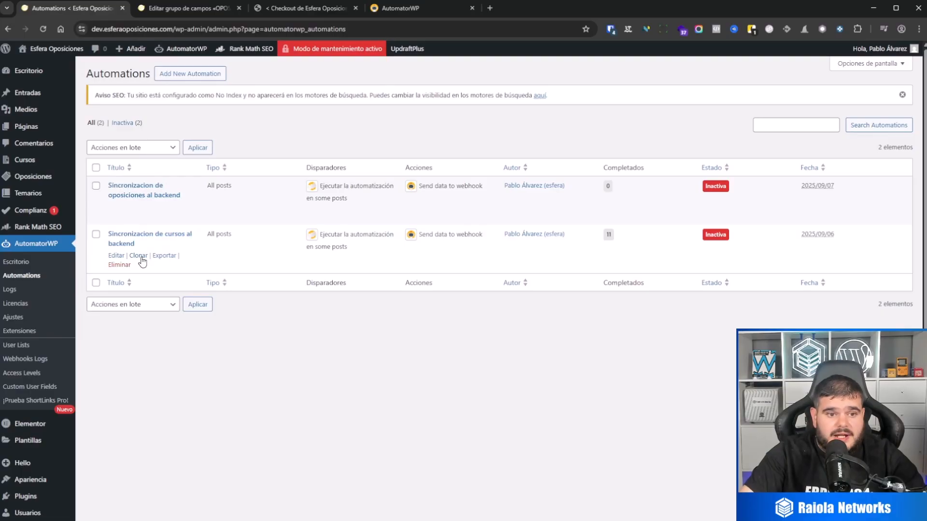
click(140, 256)
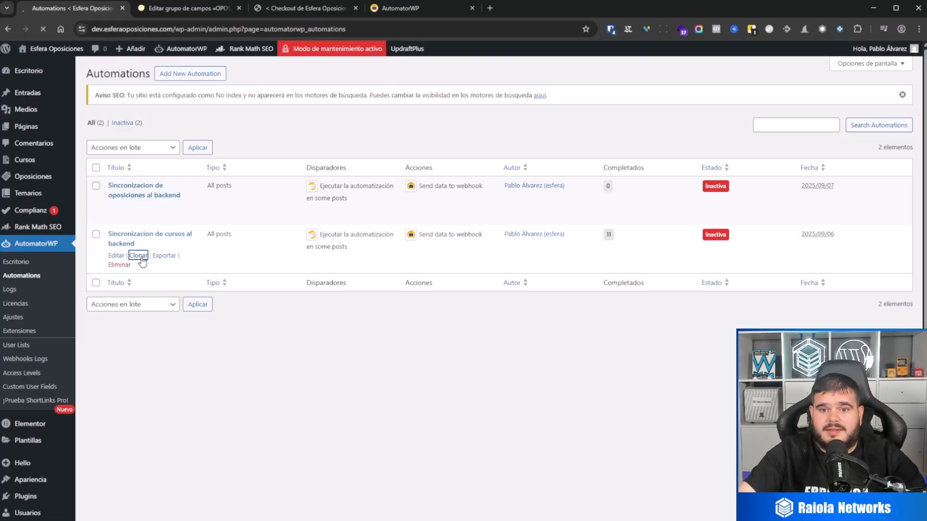
click(118, 234)
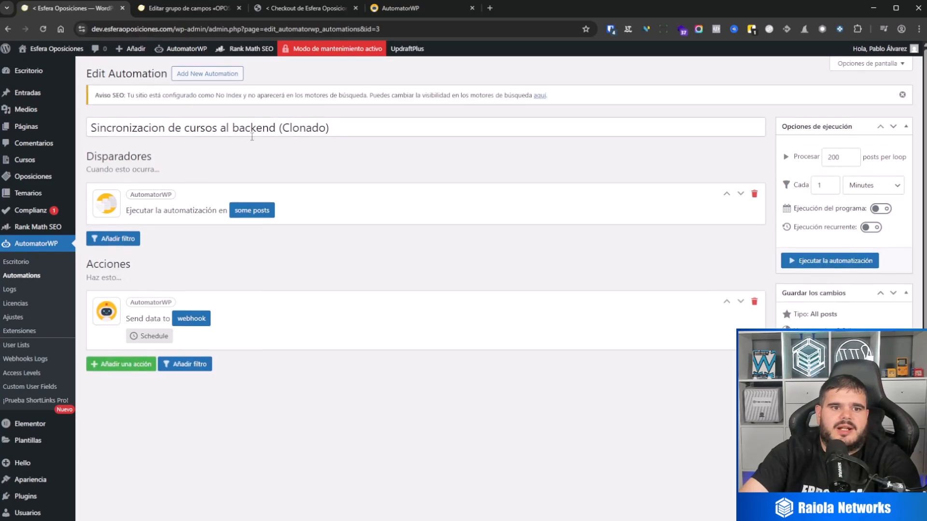
double_click(185, 128)
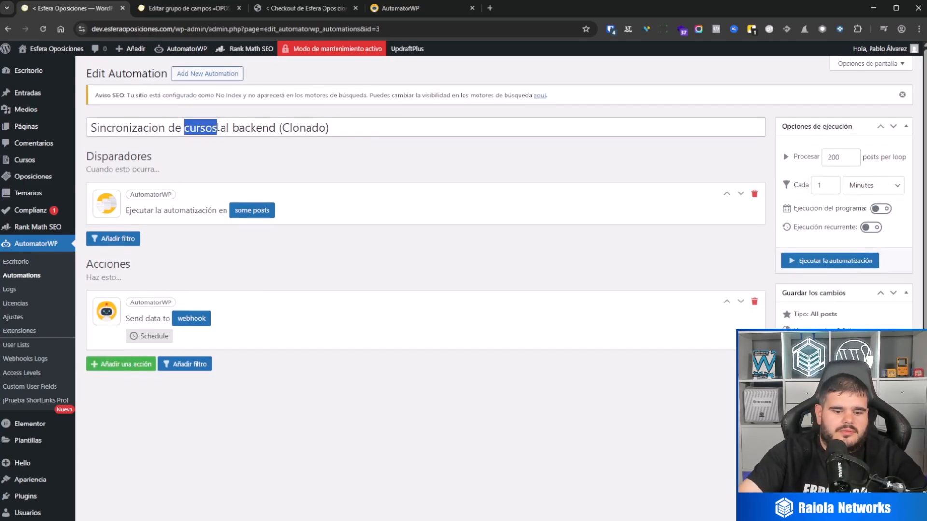
text(temarios)
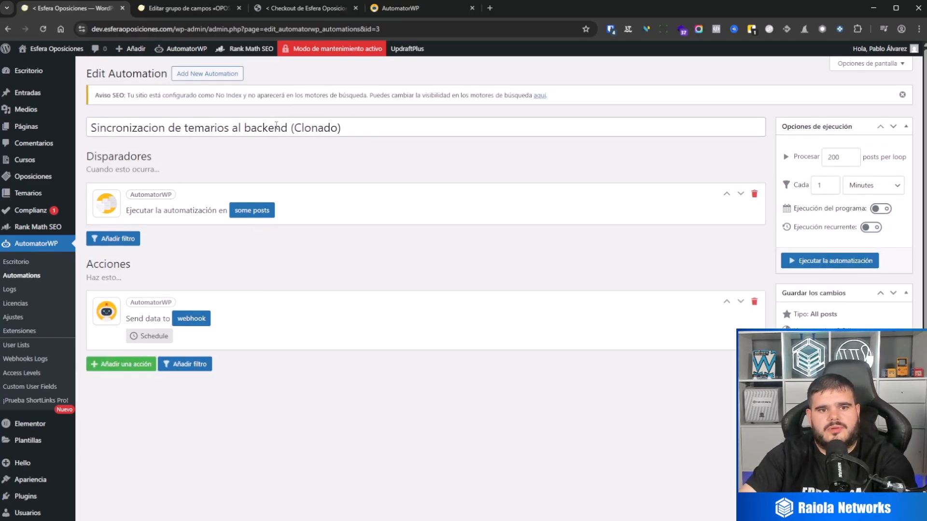
drag(289, 128, 343, 128)
key(BackSpace)
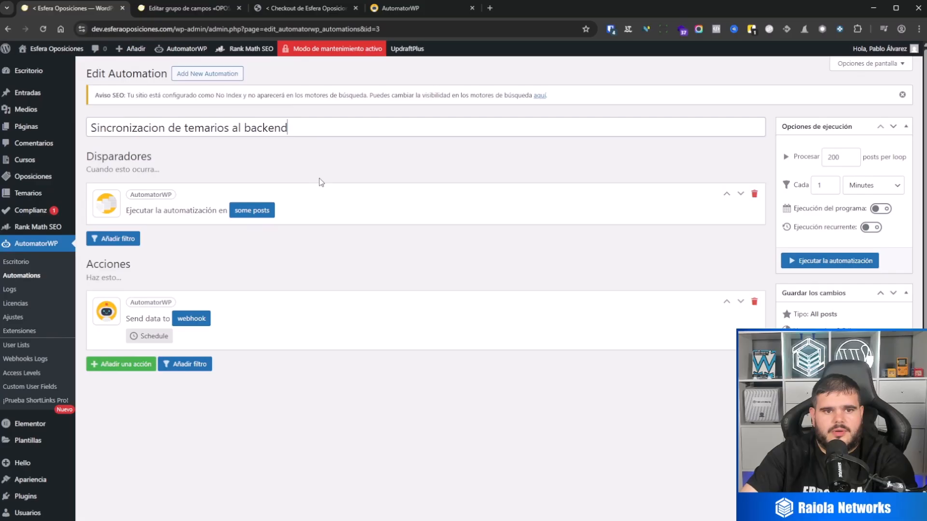
Set the type condition of the cloned automation's trigger to the value temario and save the condition.
click(252, 210)
double_click(588, 297)
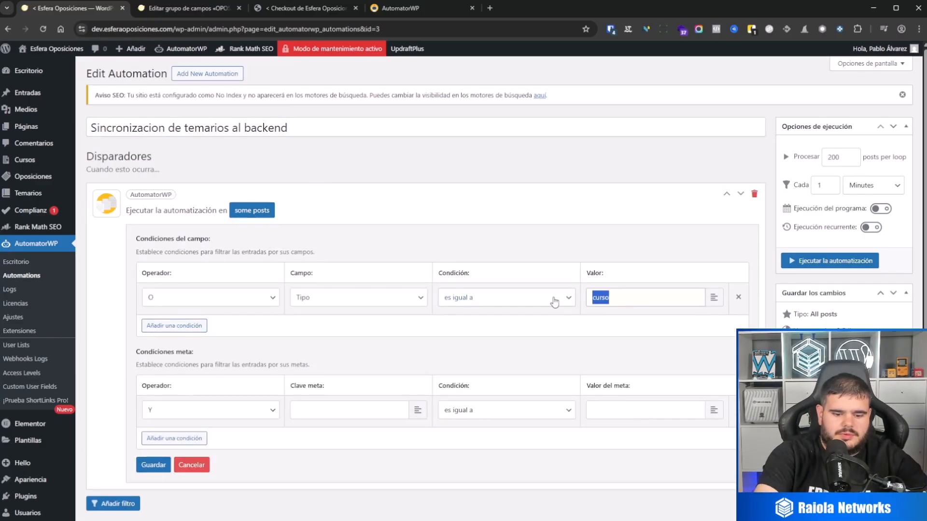
text(temarios)
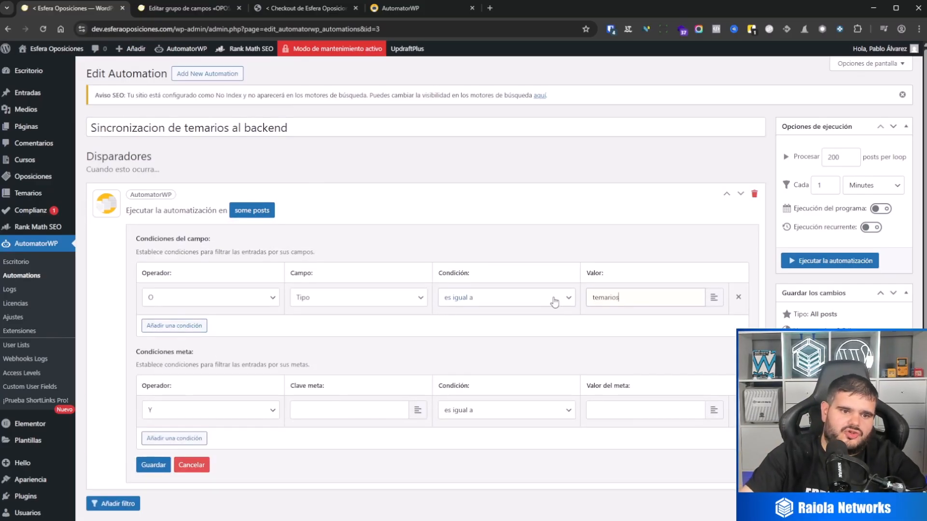
click(157, 469)
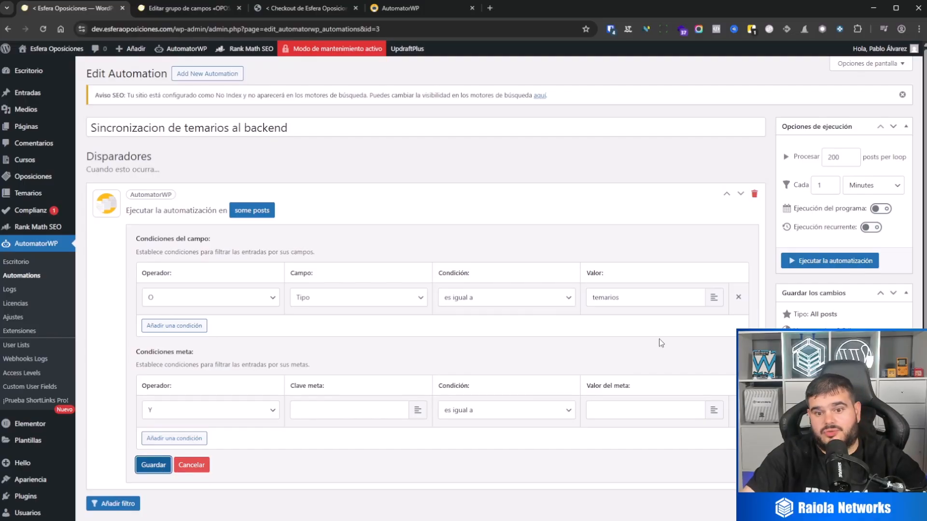
click(642, 297)
key(BackSpace)
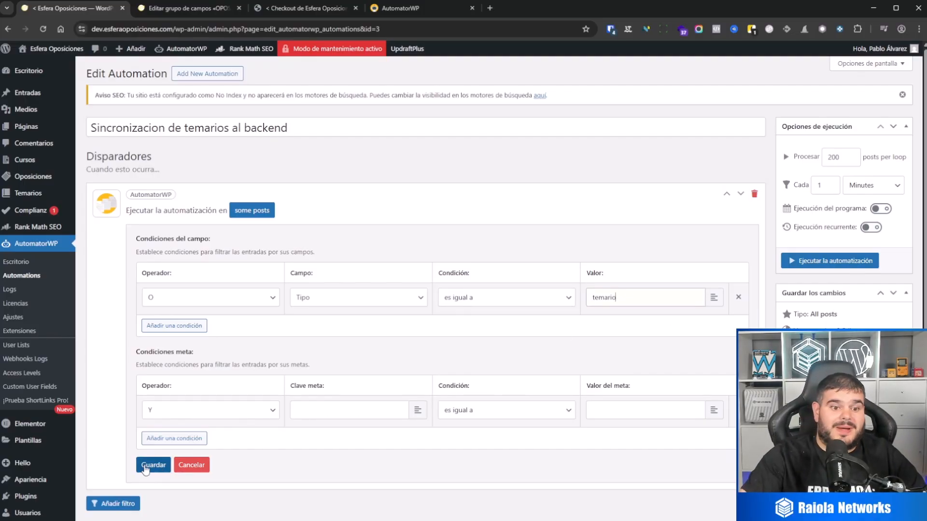
click(146, 465)
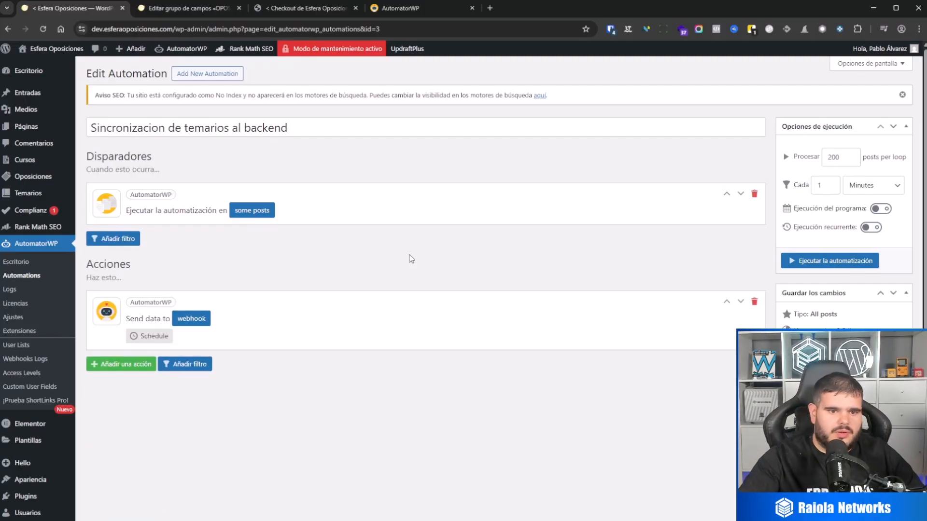
Look up the Temarios content type key in ACF in a separate tab, view the temarios list, and return to the automation.
scroll(41, 377, down, 3)
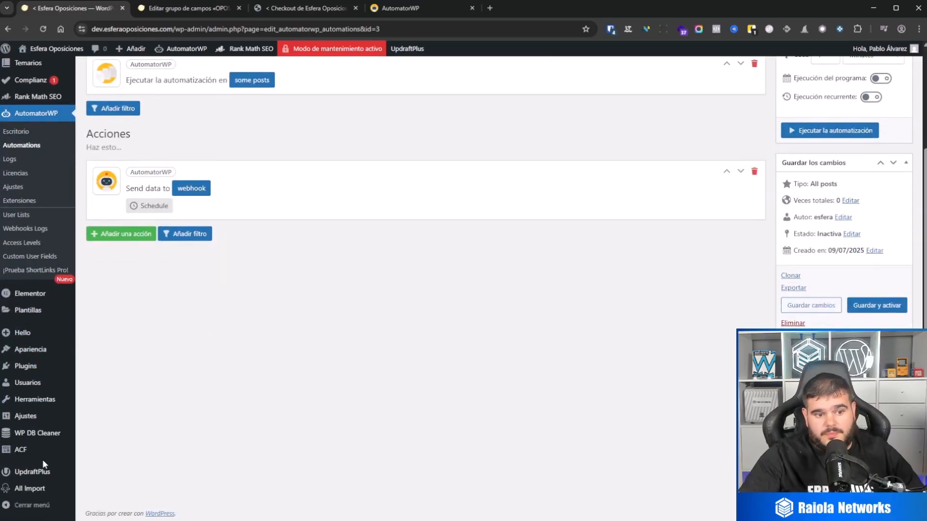
mouse_move(24, 450)
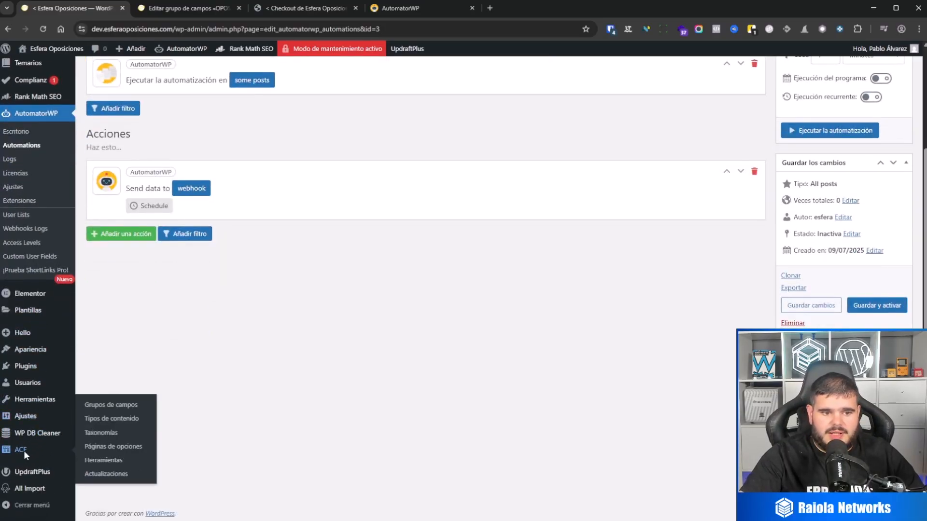
middle_click(53, 460)
click(304, 8)
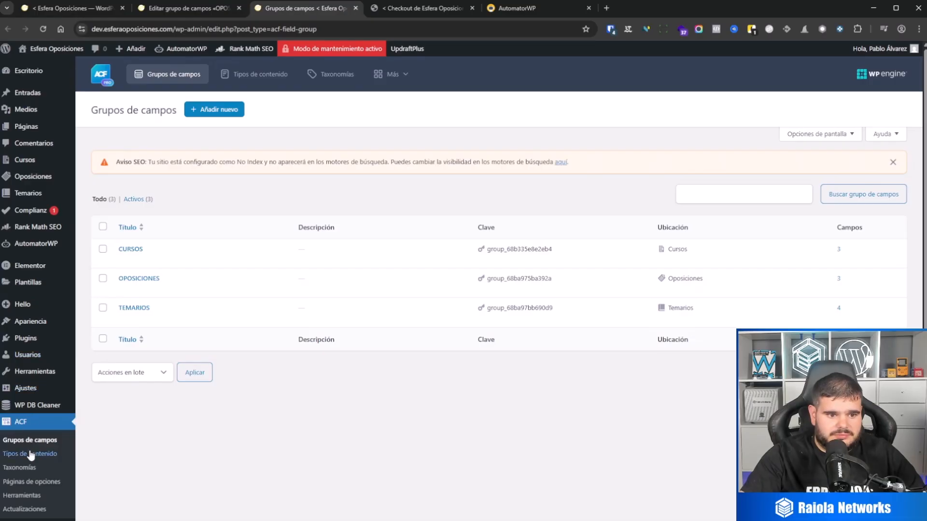
click(33, 454)
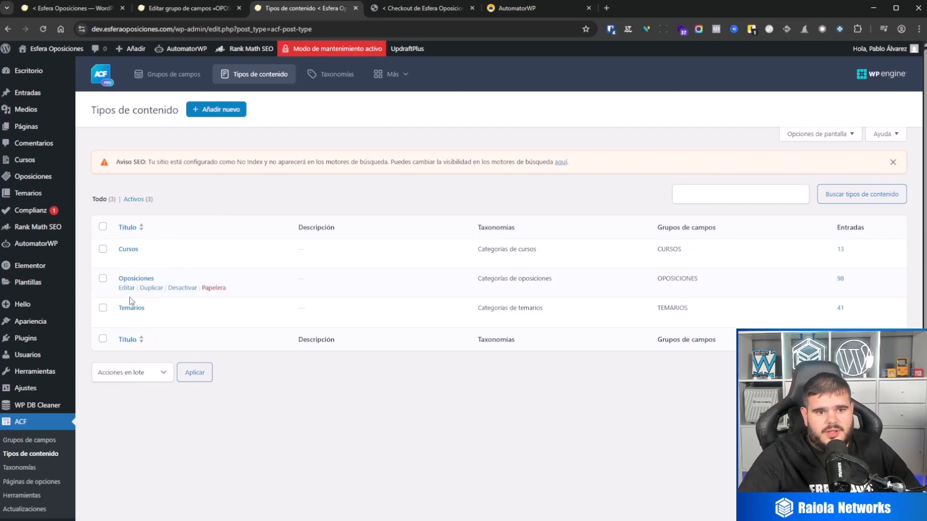
click(126, 318)
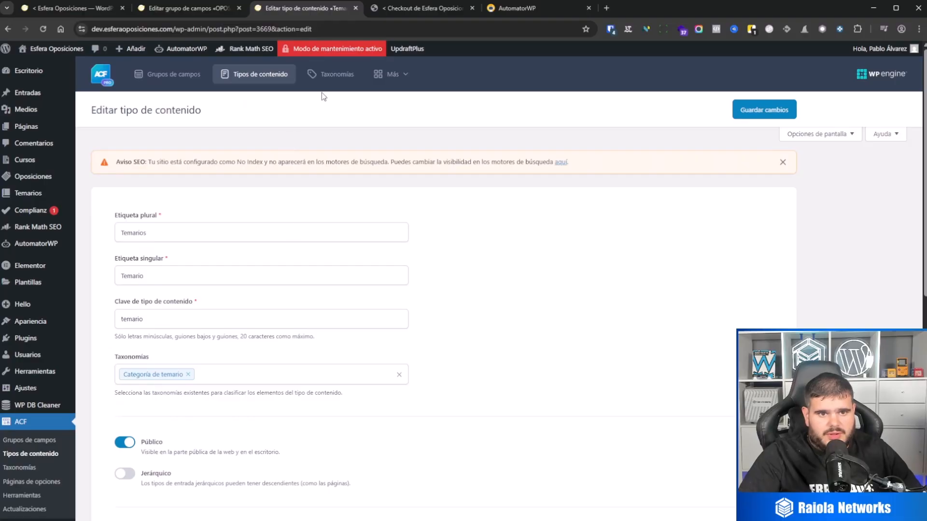
click(39, 201)
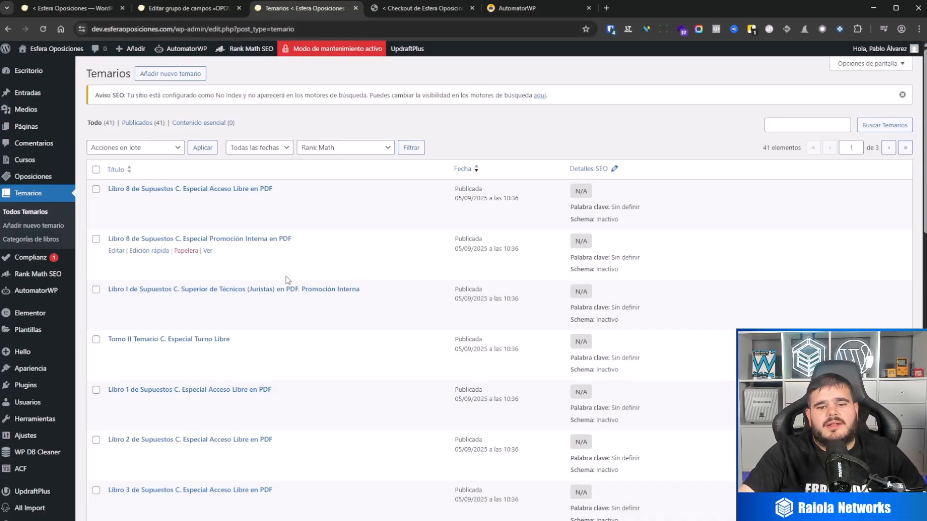
click(355, 8)
click(48, 9)
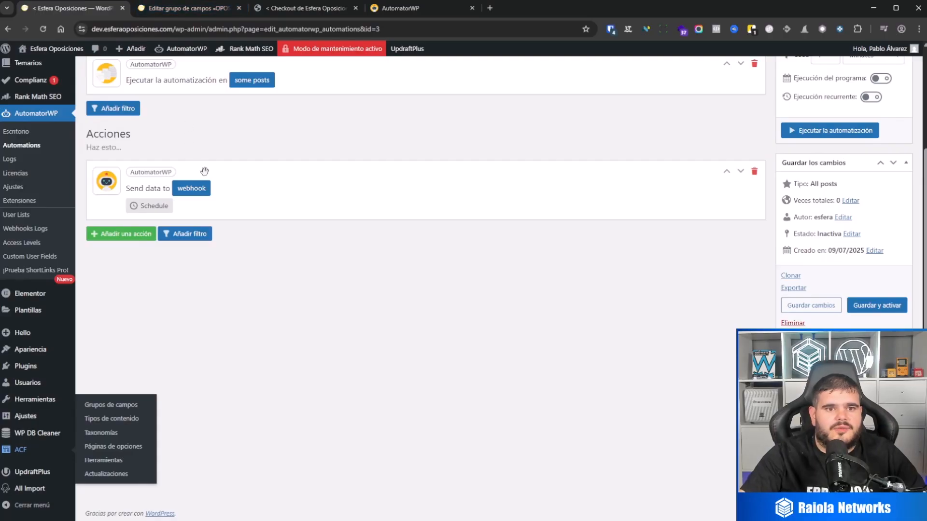
Open the webhook settings of the temarios automation and review the cloned field mappings and the trigger's post-type condition.
scroll(218, 184, up, 3)
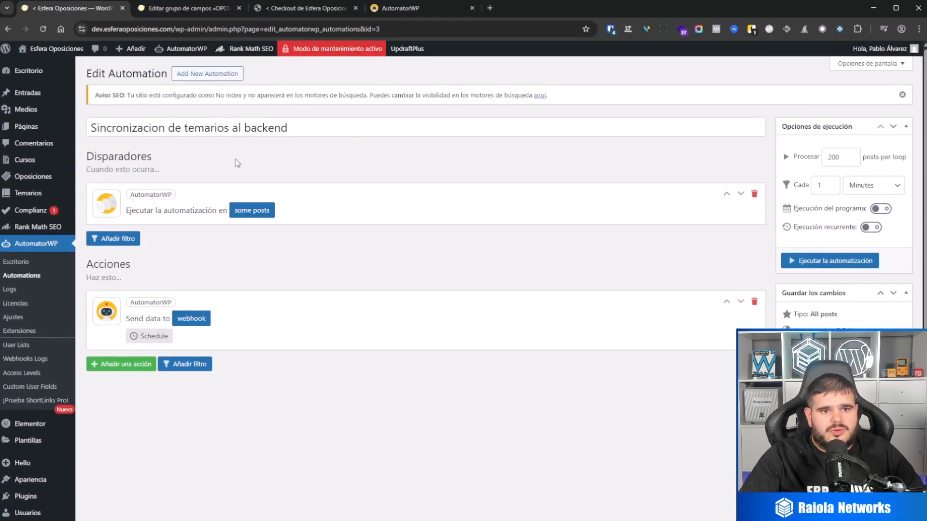
click(196, 327)
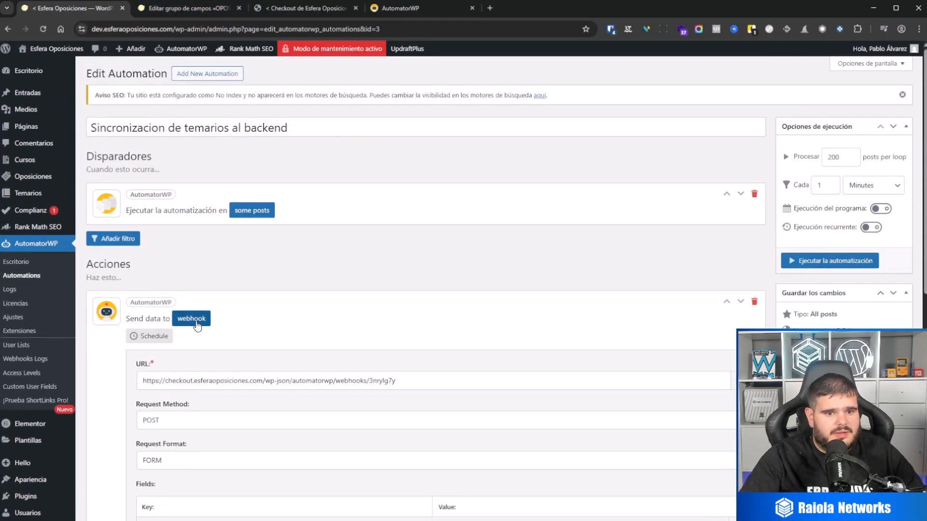
scroll(300, 291, down, 4)
scroll(206, 143, up, 4)
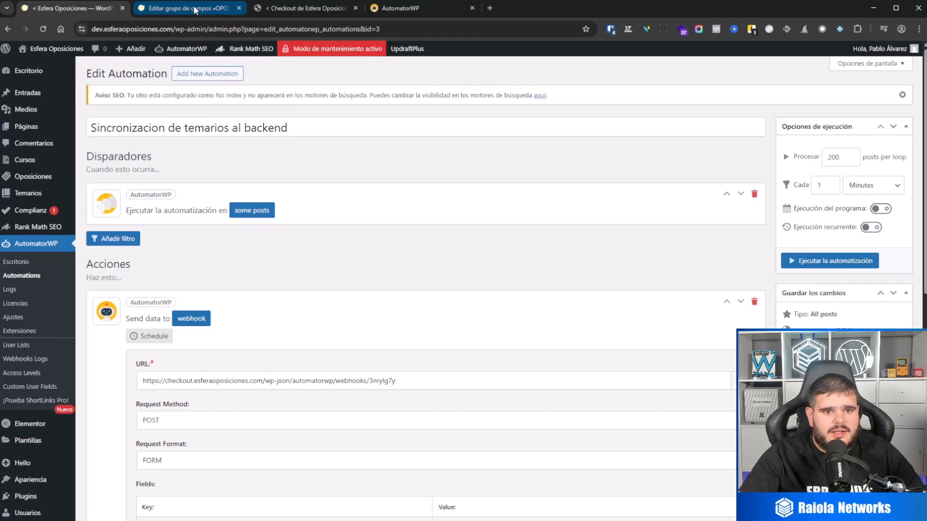
scroll(317, 314, down, 3)
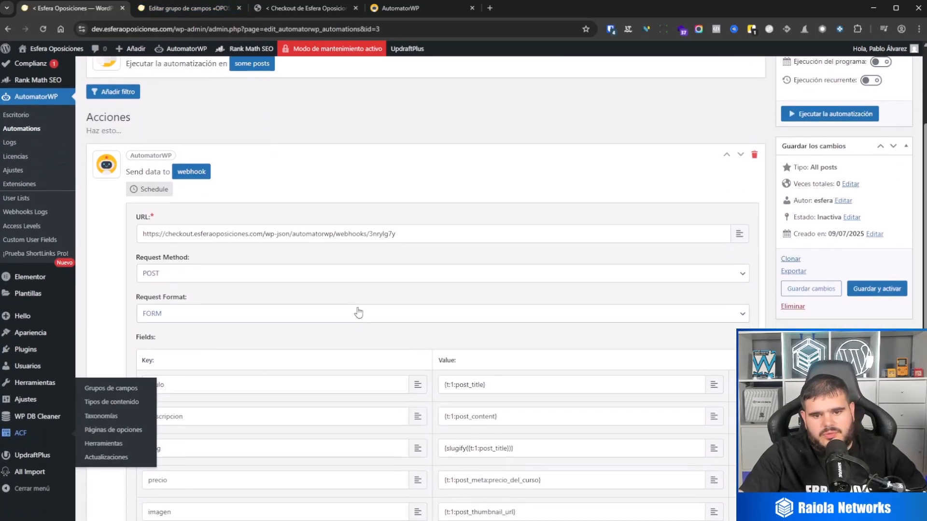
scroll(358, 315, up, 2)
scroll(483, 346, down, 2)
scroll(490, 351, down, 1)
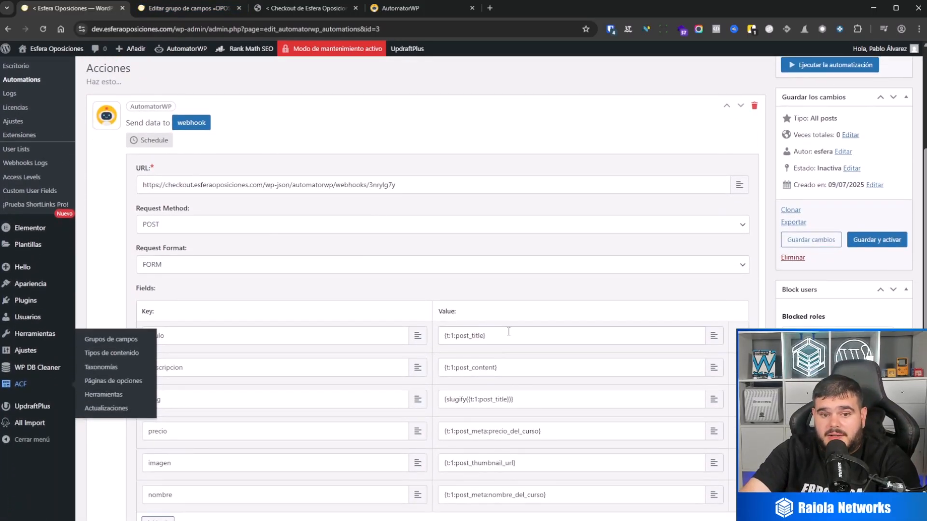
scroll(509, 332, up, 4)
click(265, 219)
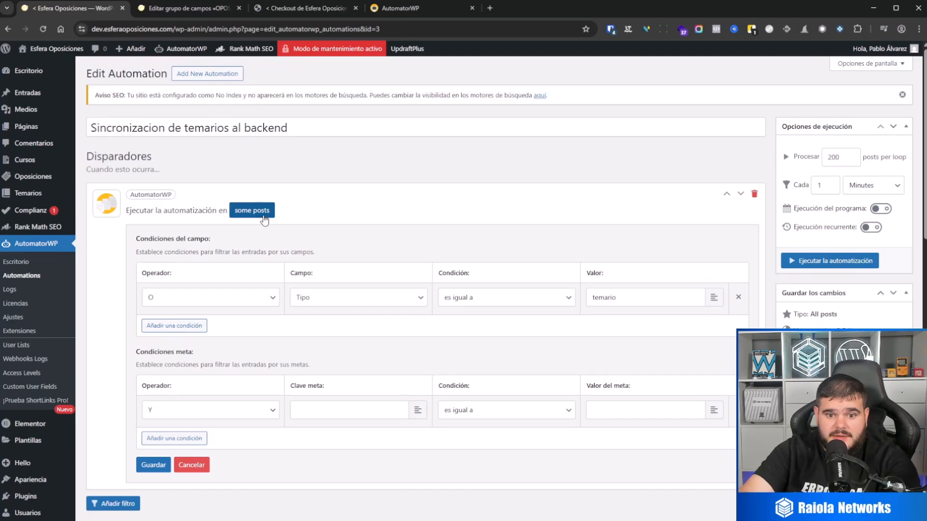
click(245, 218)
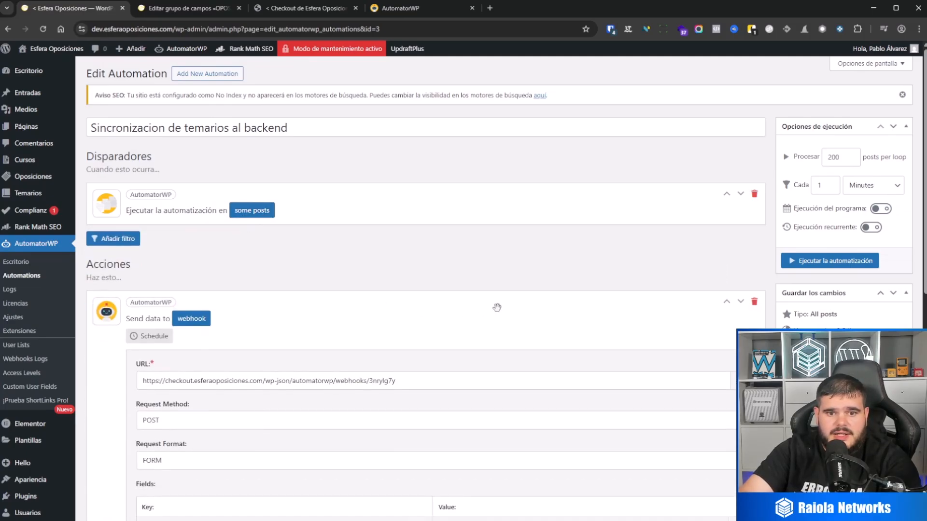
Replace the webhook's titulo value with the entry title tag from this automation's own trigger, {t:3:post_title}.
scroll(495, 309, down, 4)
drag(503, 338, 368, 339)
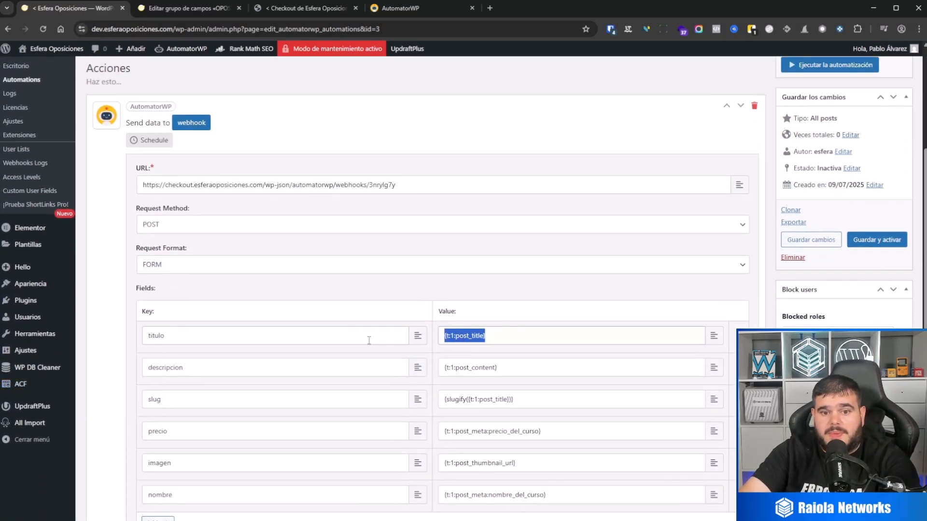
key(BackSpace)
click(714, 336)
scroll(531, 410, down, 3)
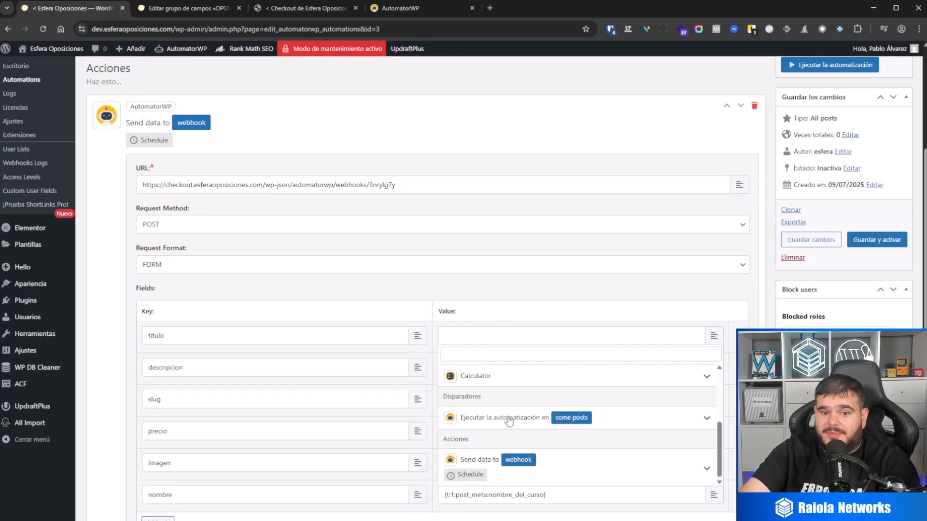
click(500, 424)
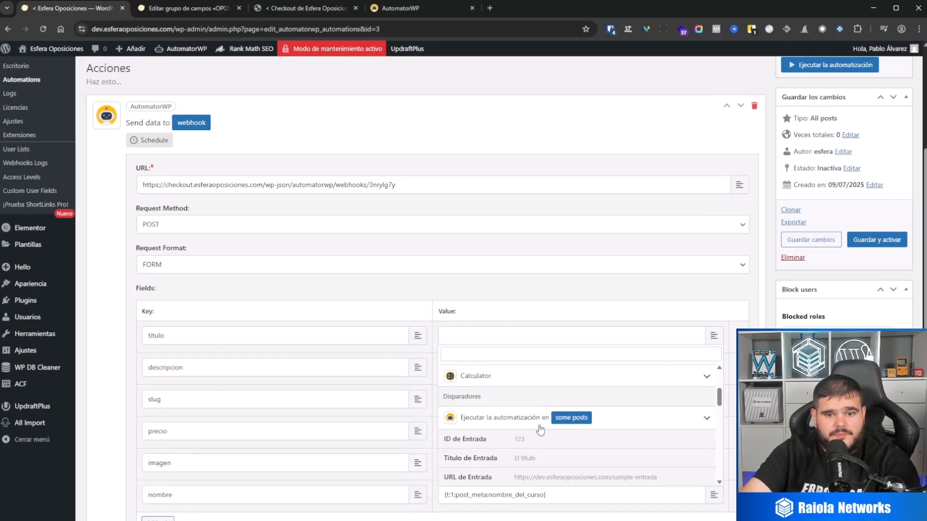
click(539, 458)
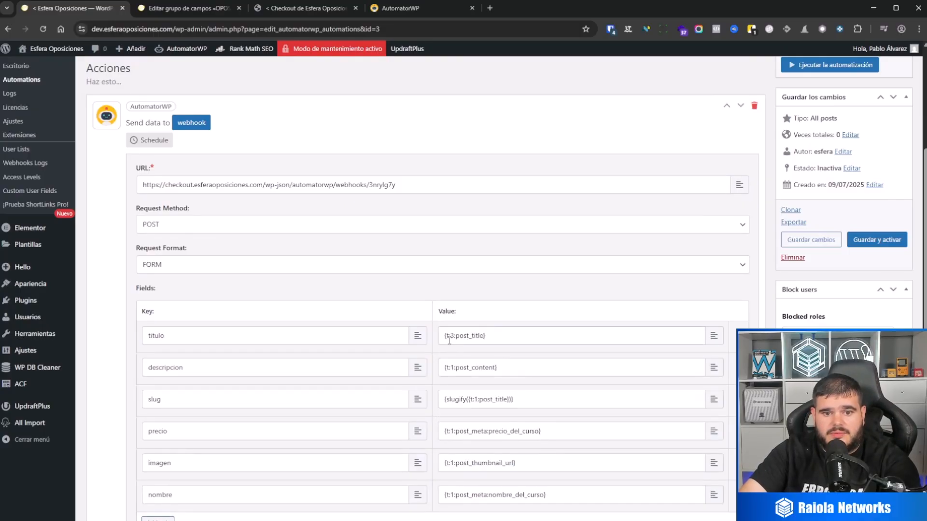
Change the trigger reference from t:1 to t:3 in the webhook's descripcion, slug, precio, imagen and nombre values.
drag(449, 369, 455, 370)
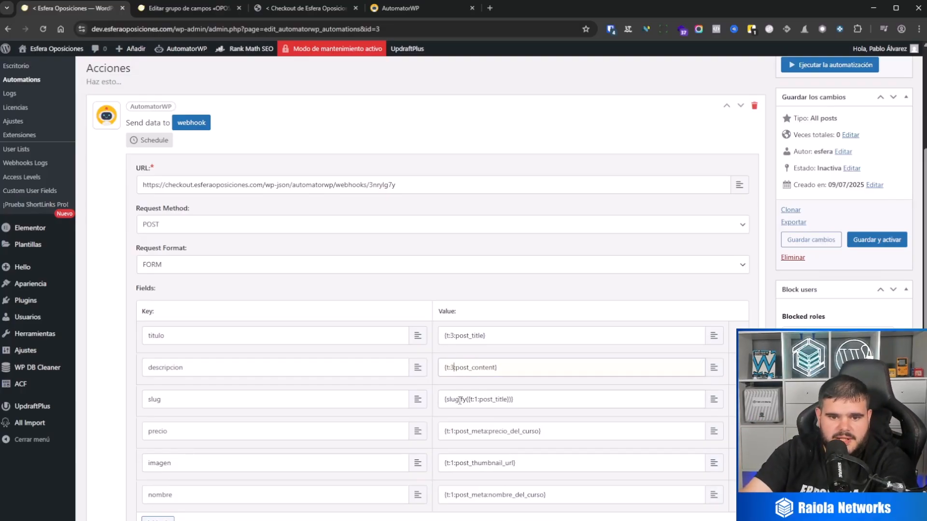
double_click(475, 399)
text(3)
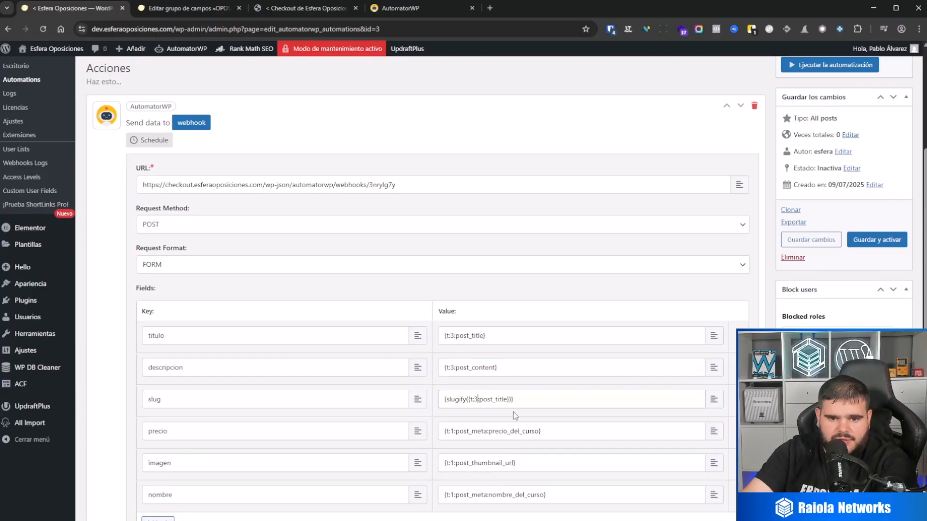
click(453, 434)
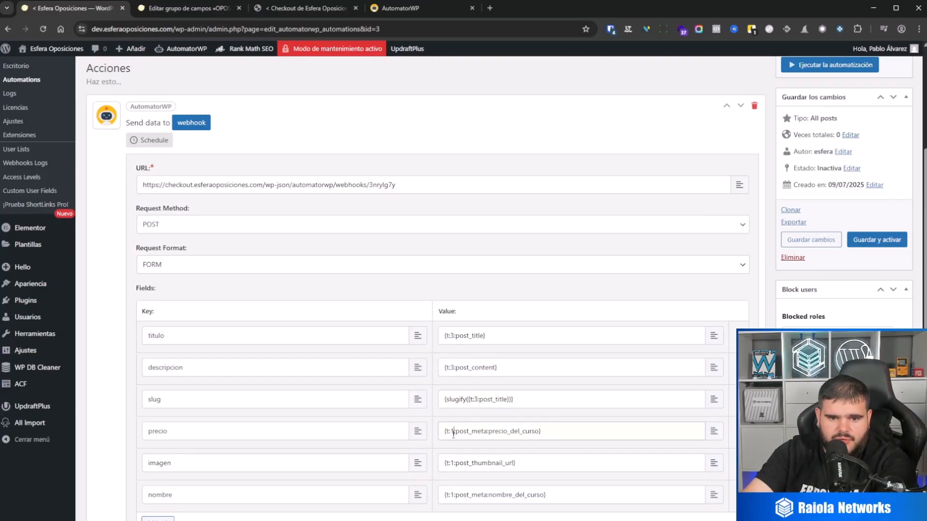
text(3)
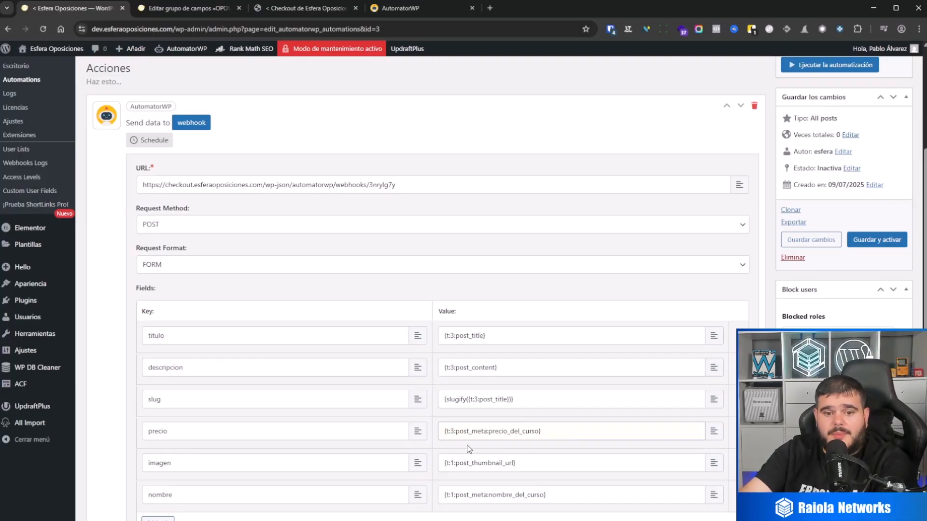
click(453, 463)
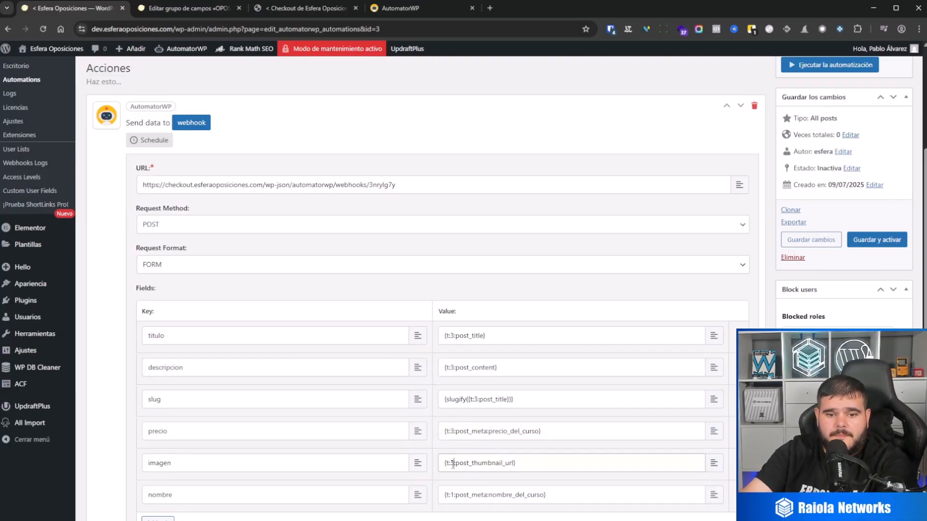
scroll(481, 485, down, 1)
click(453, 445)
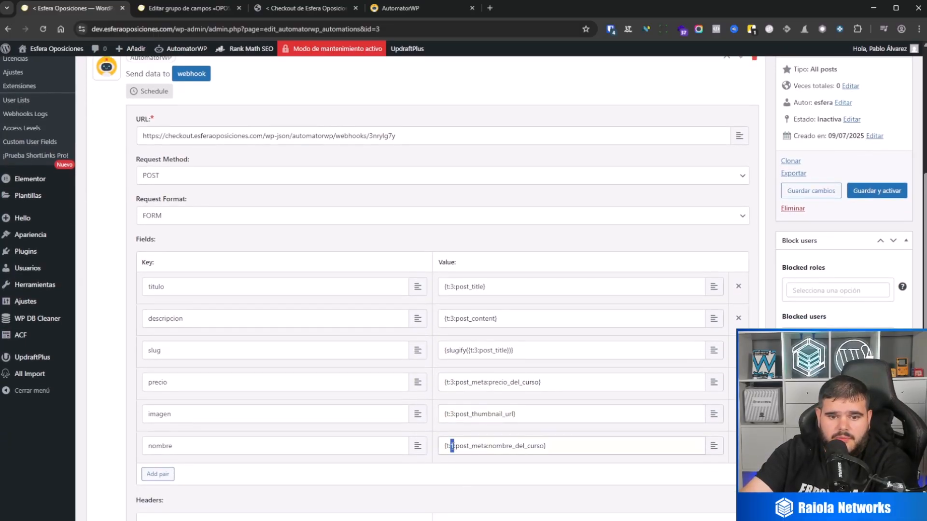
Save the webhook action's settings and save the temarios automation without activating it.
scroll(618, 425, down, 2)
scroll(294, 441, down, 2)
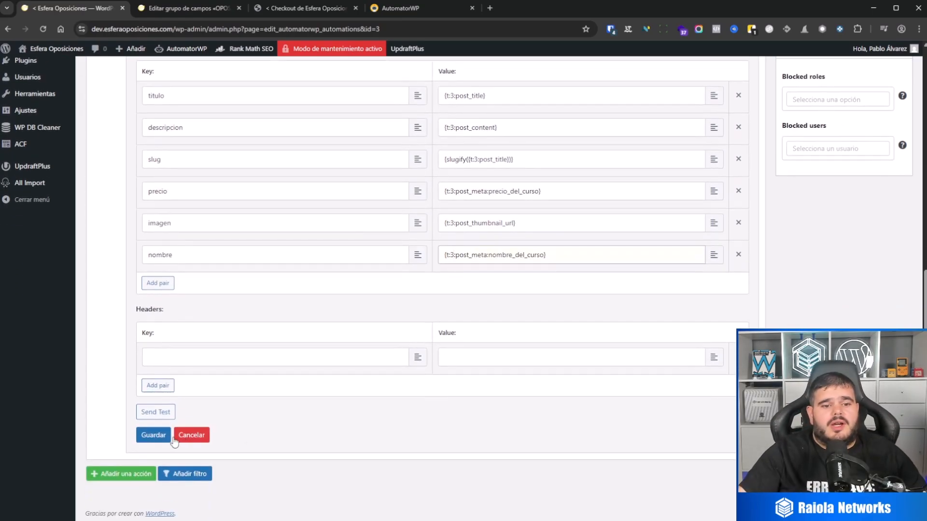
click(146, 435)
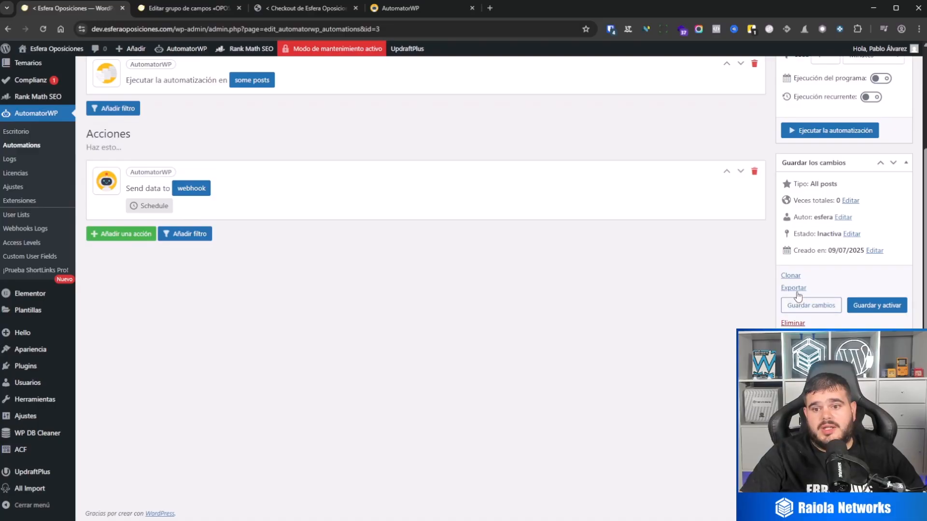
click(810, 305)
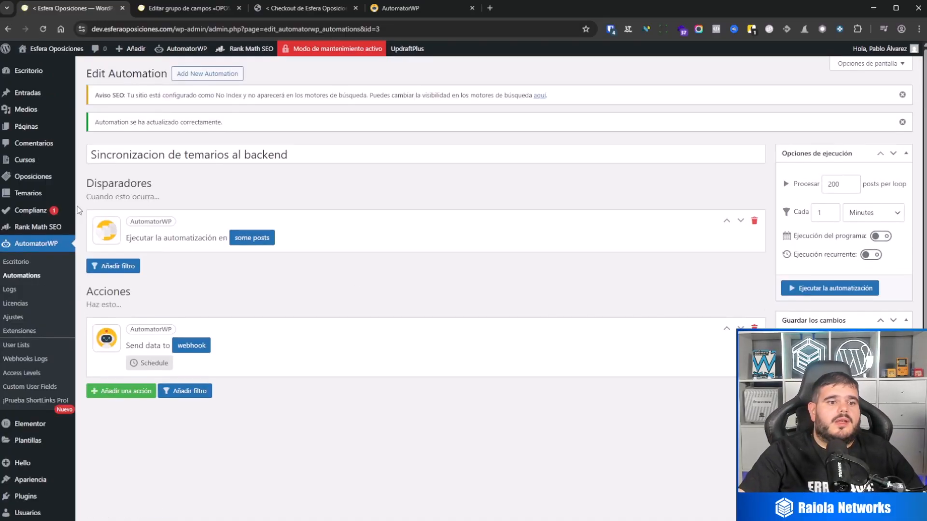
Reopen the Sincronizacion de temarios al backend automation, set it to process 1 post per loop and save it.
click(36, 277)
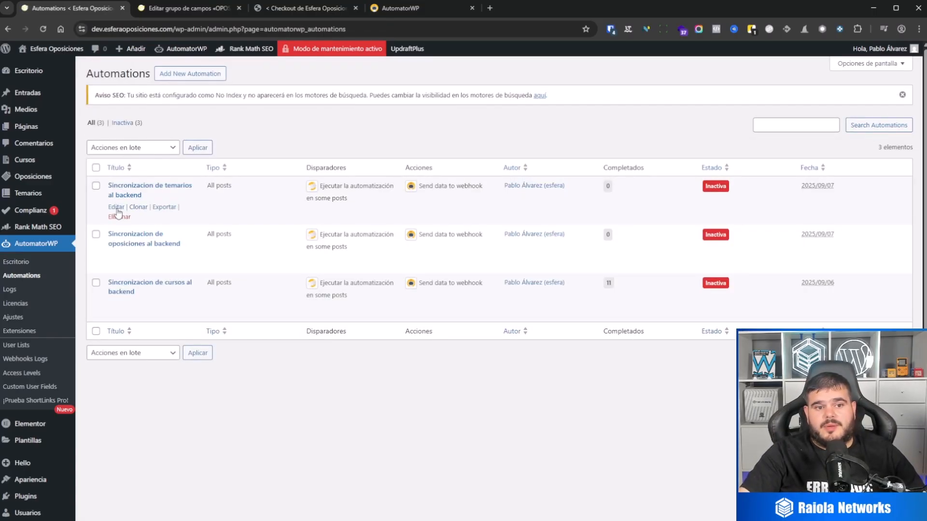
click(116, 207)
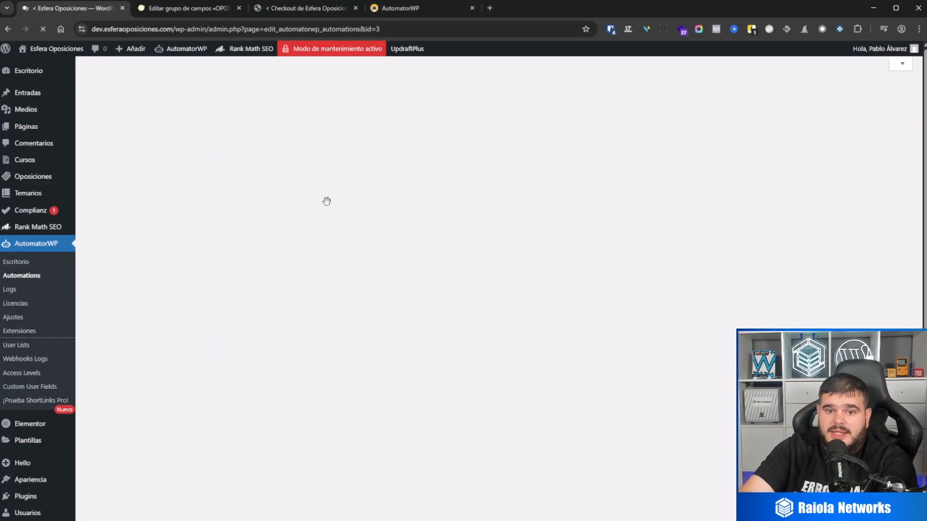
double_click(822, 160)
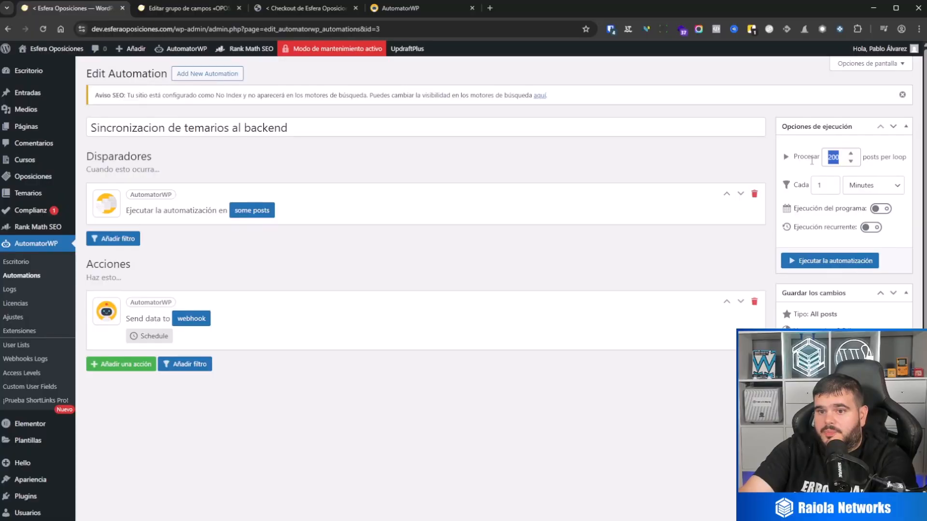
text(1)
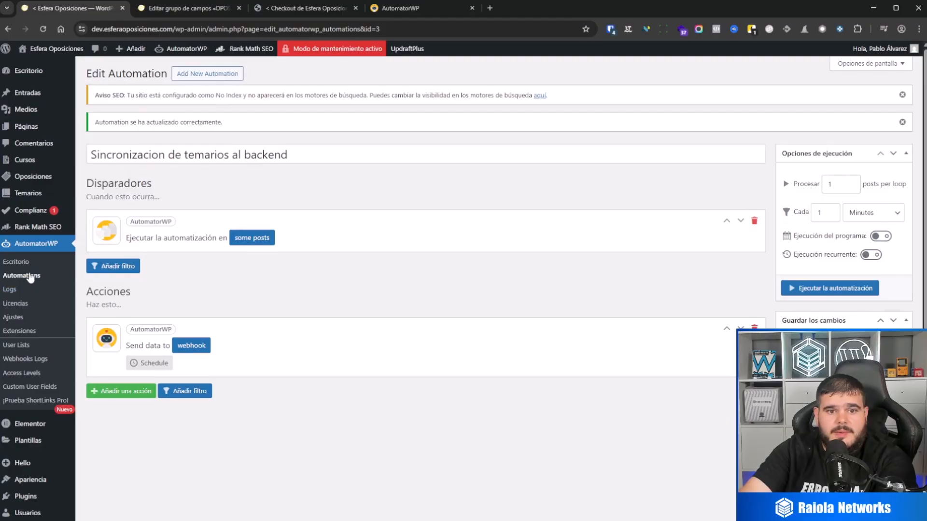
Open the Sincronizacion de oposiciones al backend automation, set it to process 1 post per loop and save it.
click(27, 275)
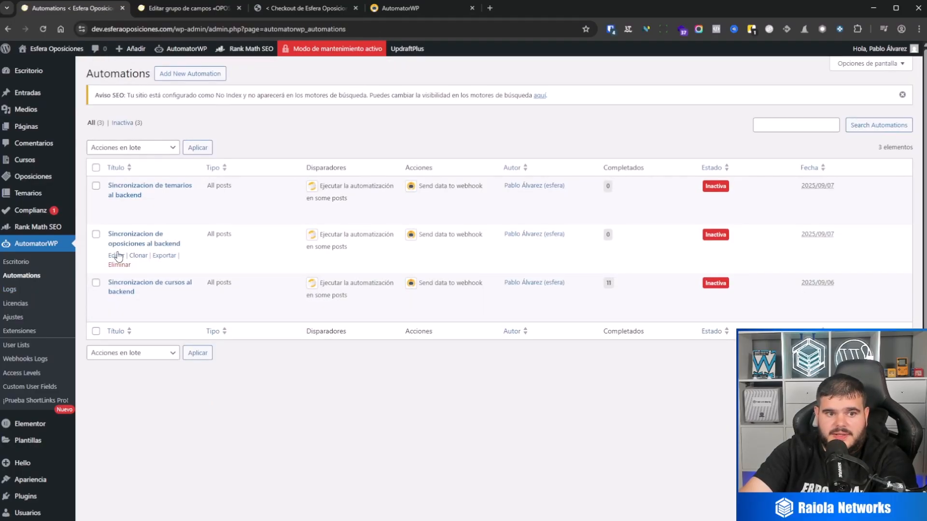
click(116, 255)
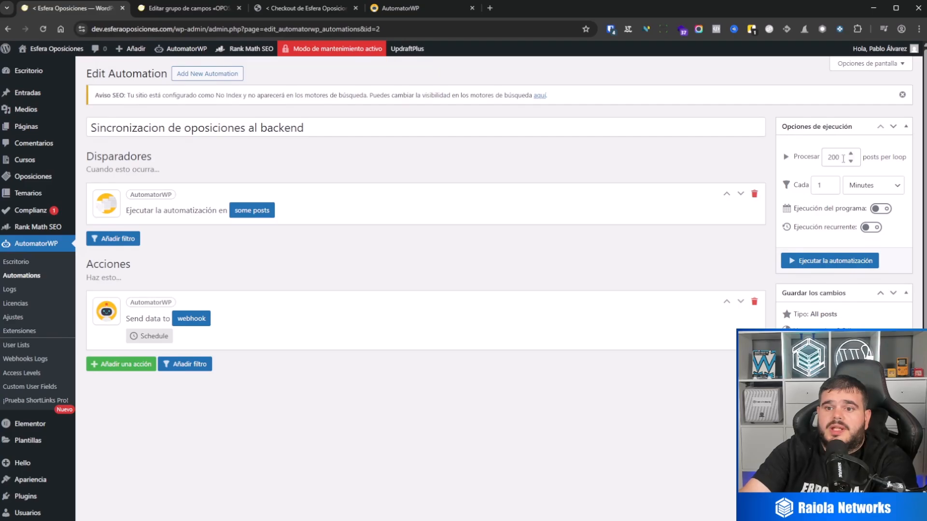
scroll(840, 290, down, 3)
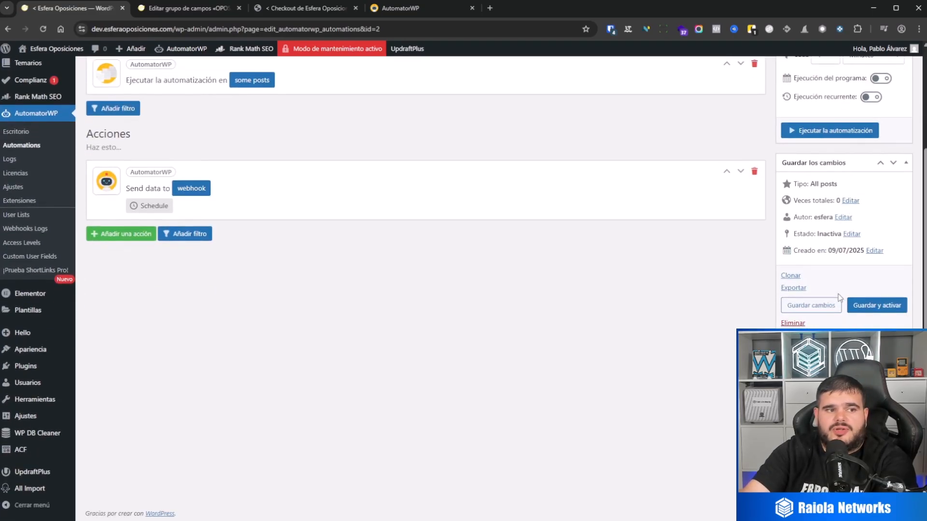
click(824, 305)
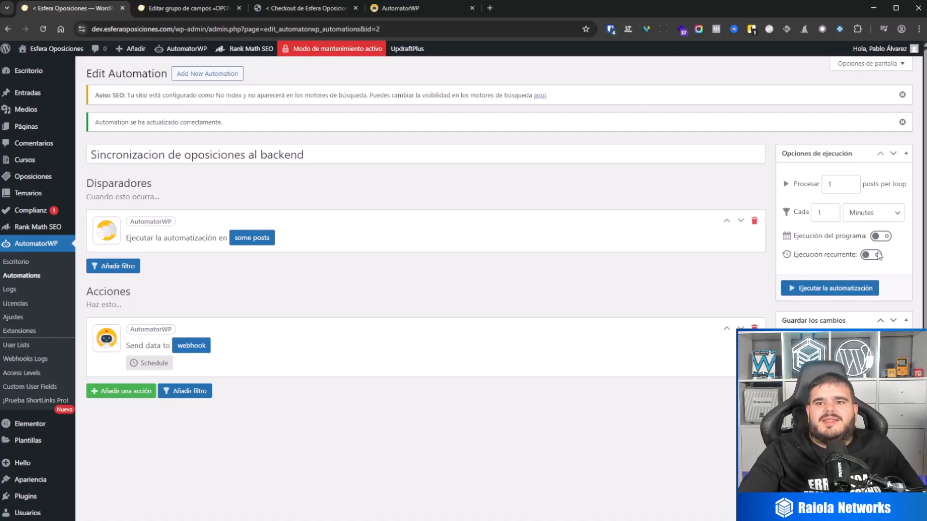
Return to the main site's list of automations to view the three synchronisation automations.
scroll(830, 188, down, 2)
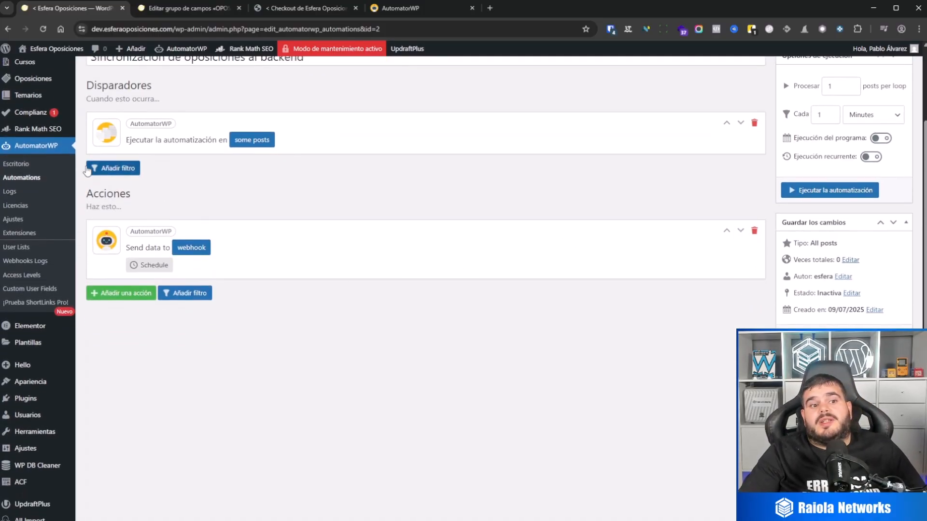
click(40, 149)
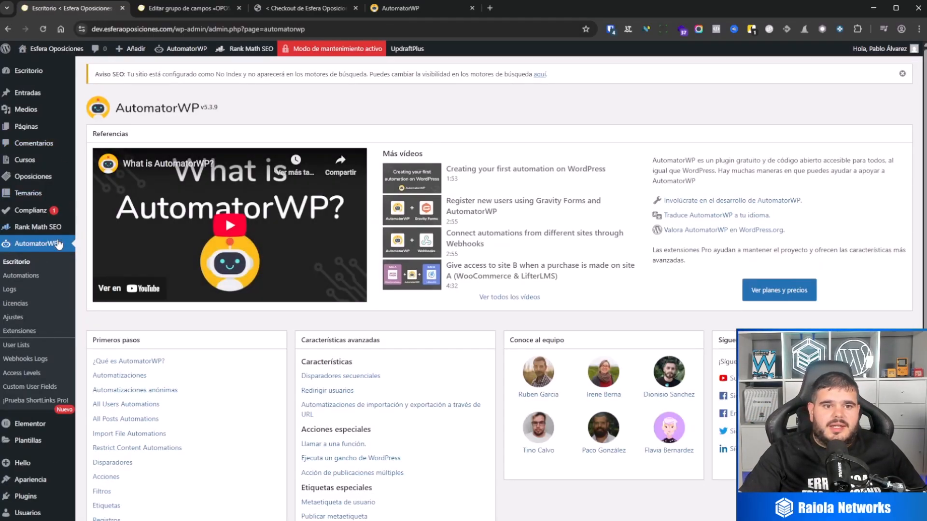
click(35, 280)
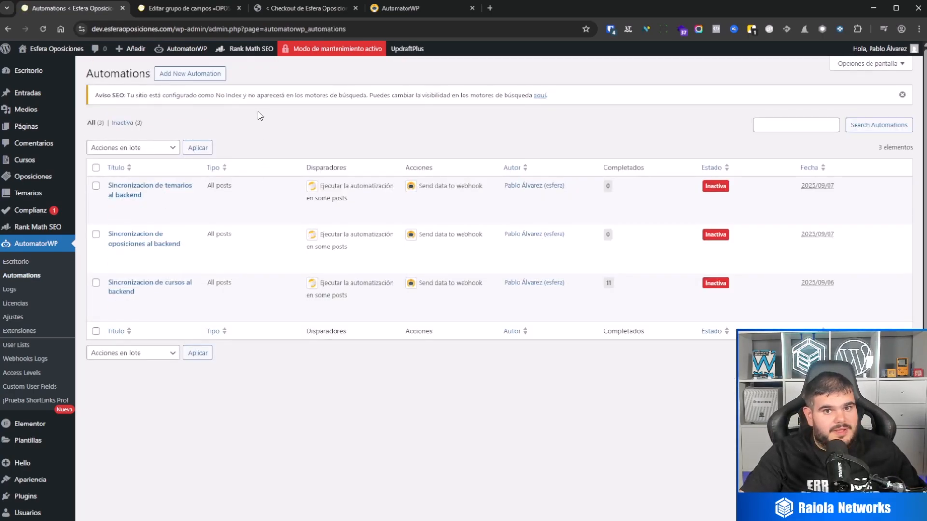
Close the ACF field group and AutomatorWP browser tabs and switch to the checkout site's automation.
click(192, 12)
click(240, 7)
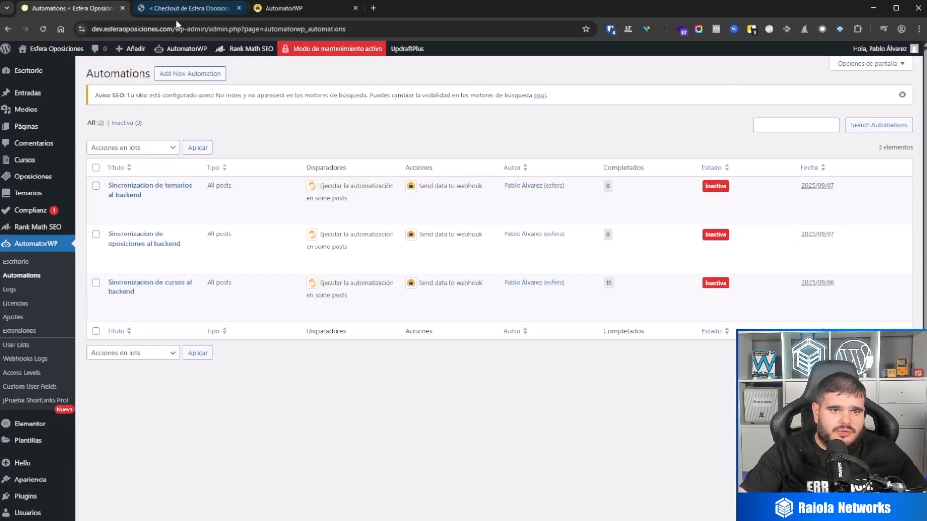
click(168, 12)
click(356, 8)
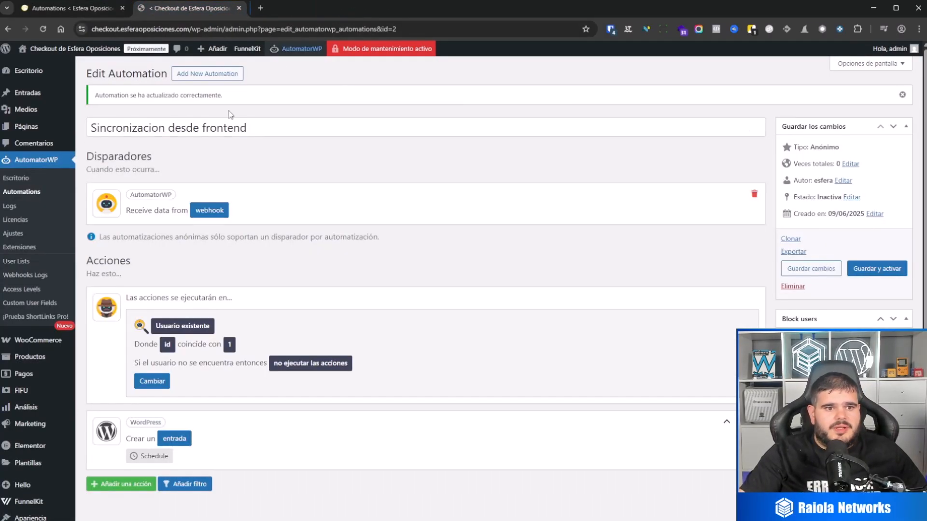
Set the checkout site's Sincronizacion desde frontend automation to the status Activo, save it and return to the automations list.
click(46, 192)
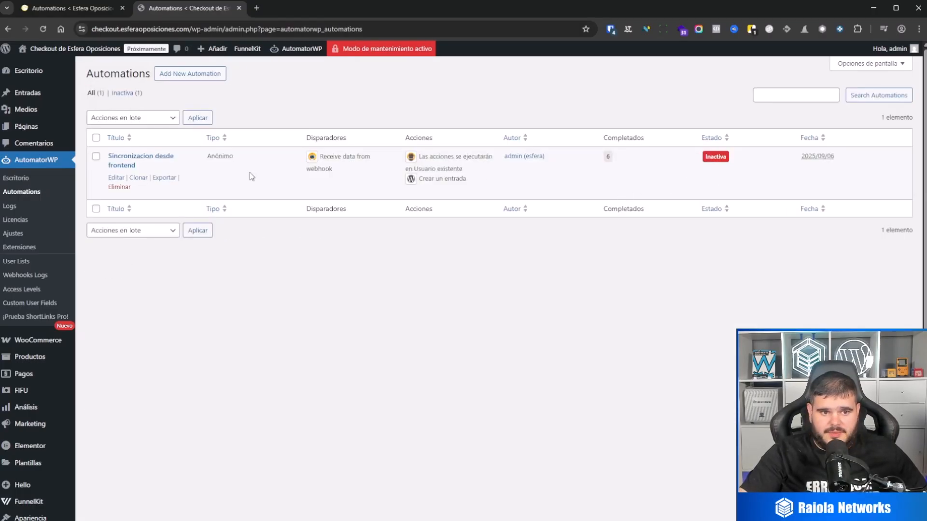
click(117, 179)
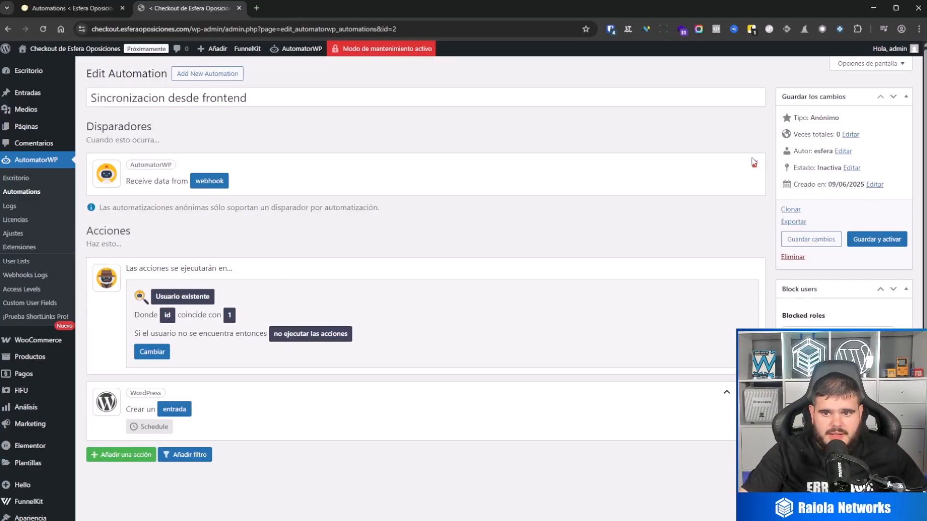
click(852, 168)
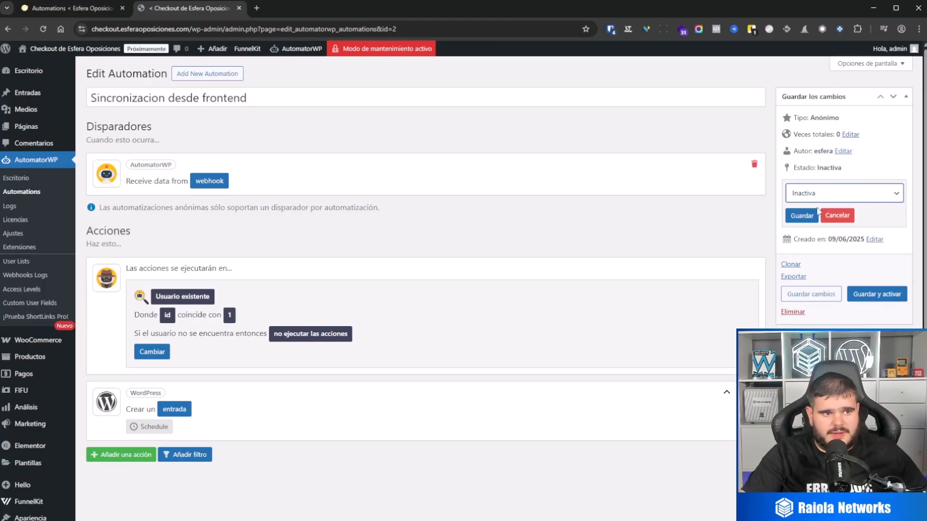
click(817, 209)
click(801, 216)
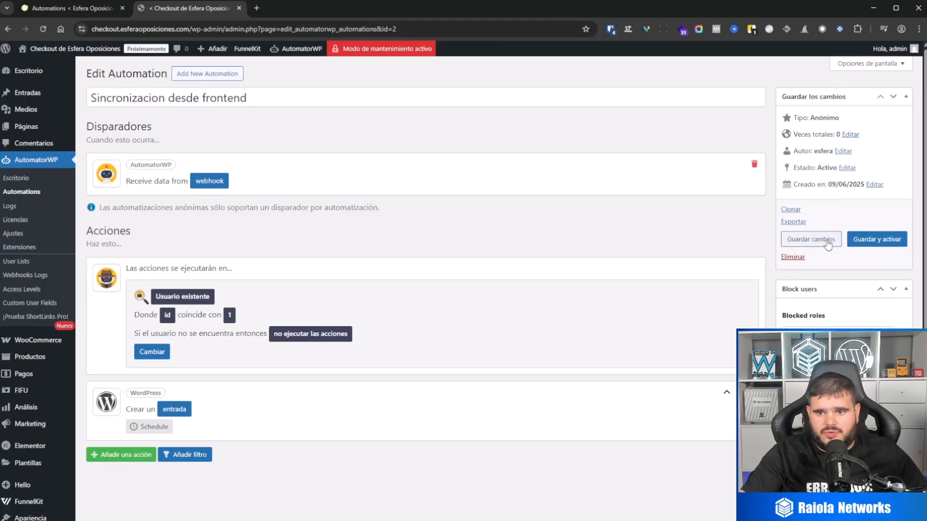
click(811, 239)
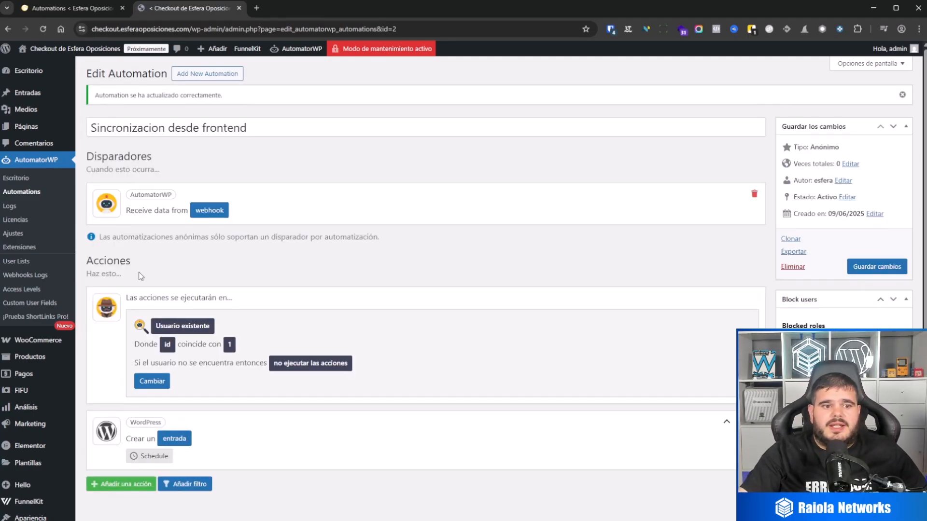
click(22, 192)
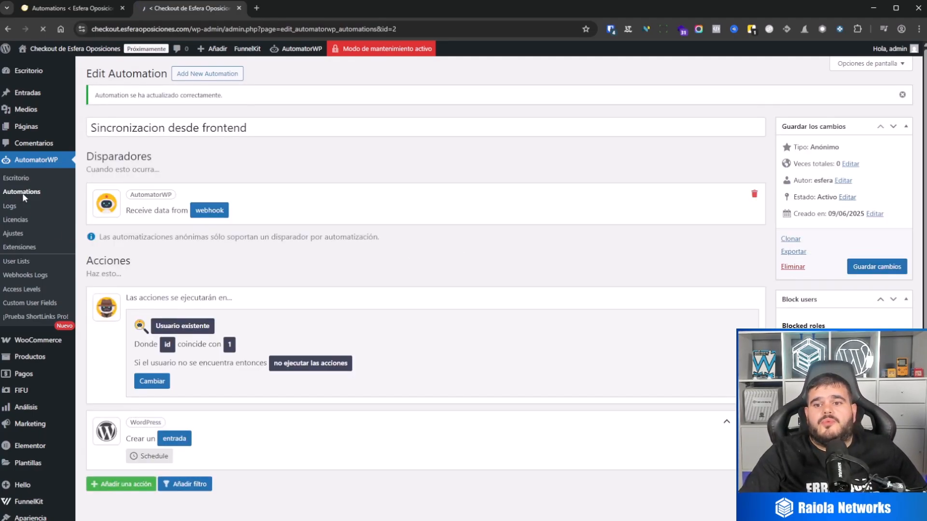
Switch to Installatron in cPanel and create a backup of the checkout.esferaoposiciones.com installation.
click(51, 8)
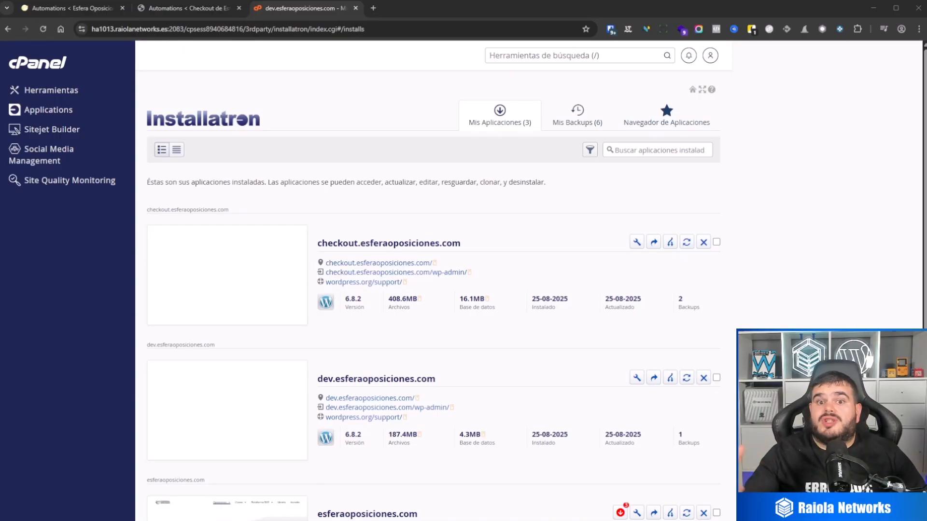
scroll(433, 289, down, 1)
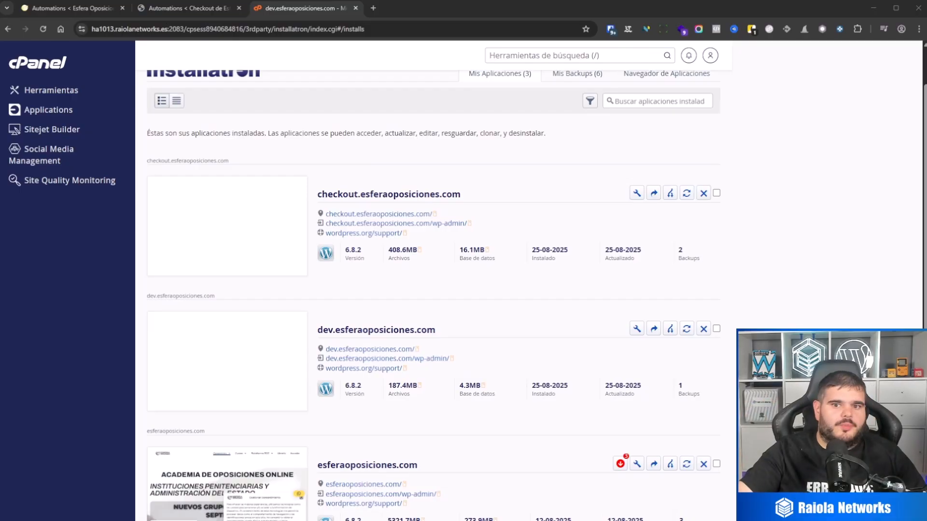
click(654, 193)
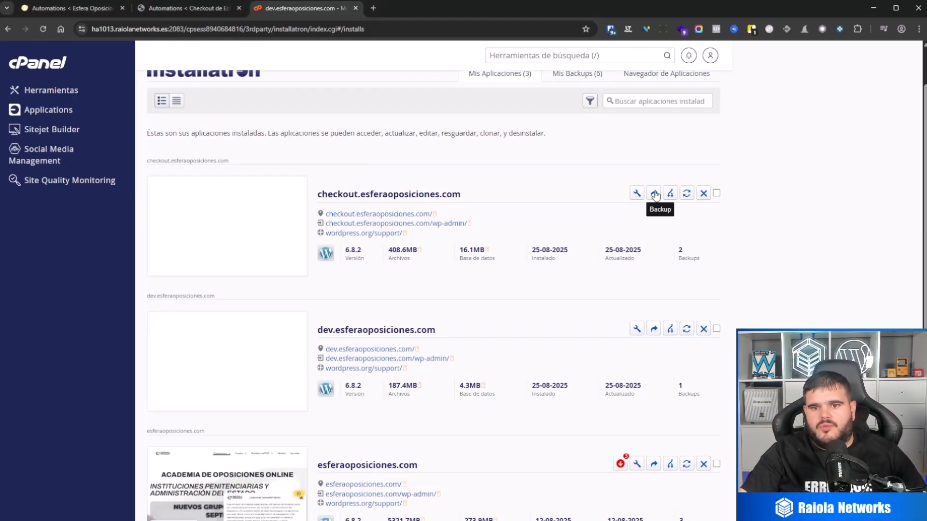
click(687, 413)
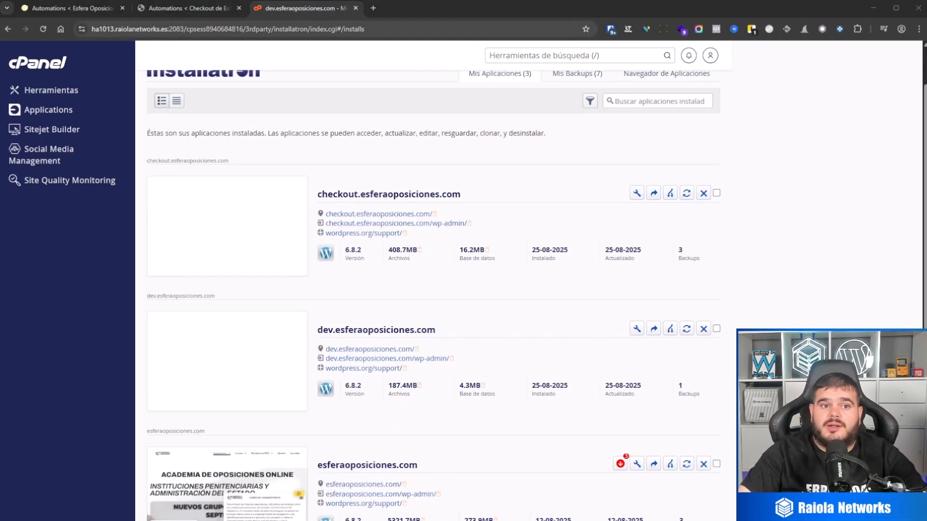
Return to the checkout site and open its WooCommerce products list in a separate browser tab placed last.
click(170, 8)
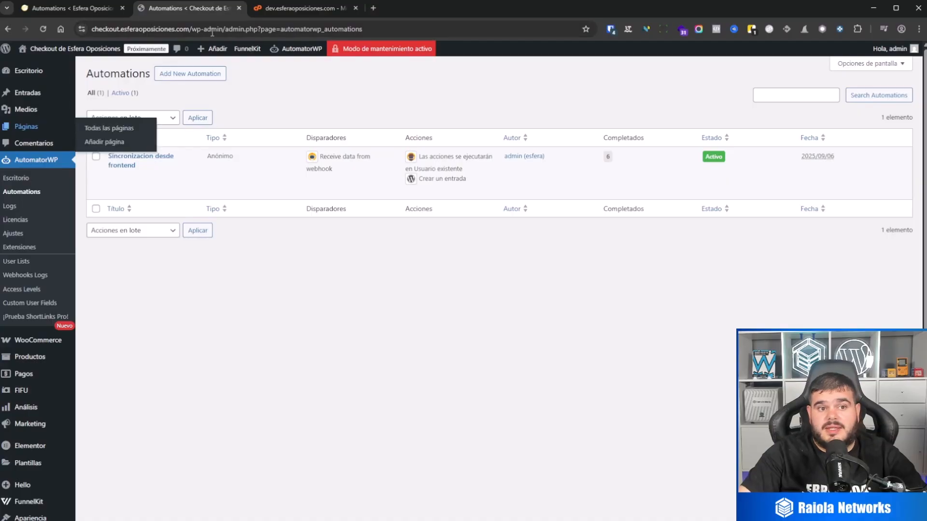
mouse_move(47, 129)
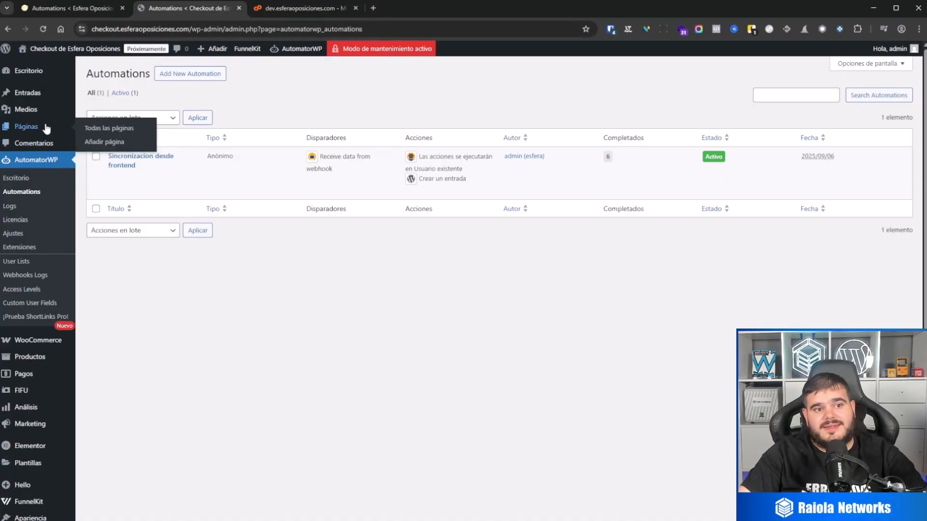
middle_click(36, 357)
drag(261, 11, 431, 10)
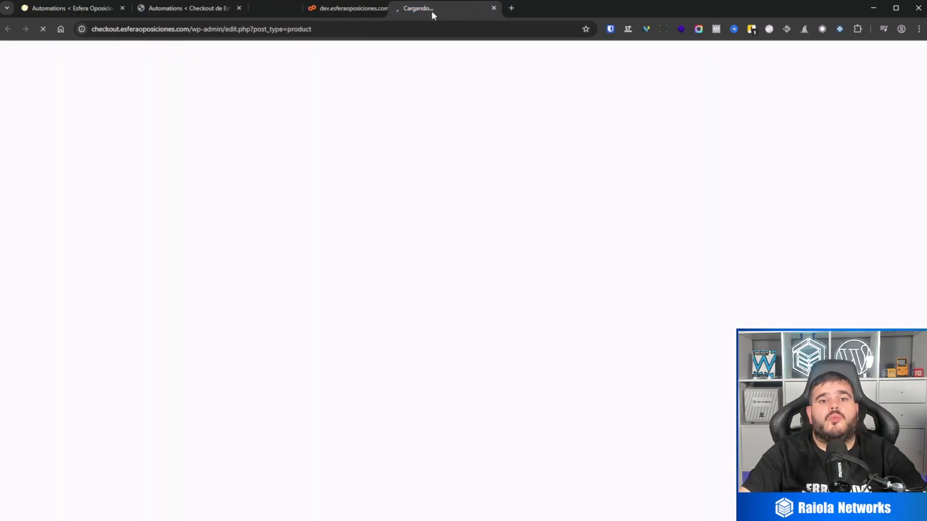
Permanently empty the checkout site's WooCommerce product trash and go back to its products section.
click(130, 122)
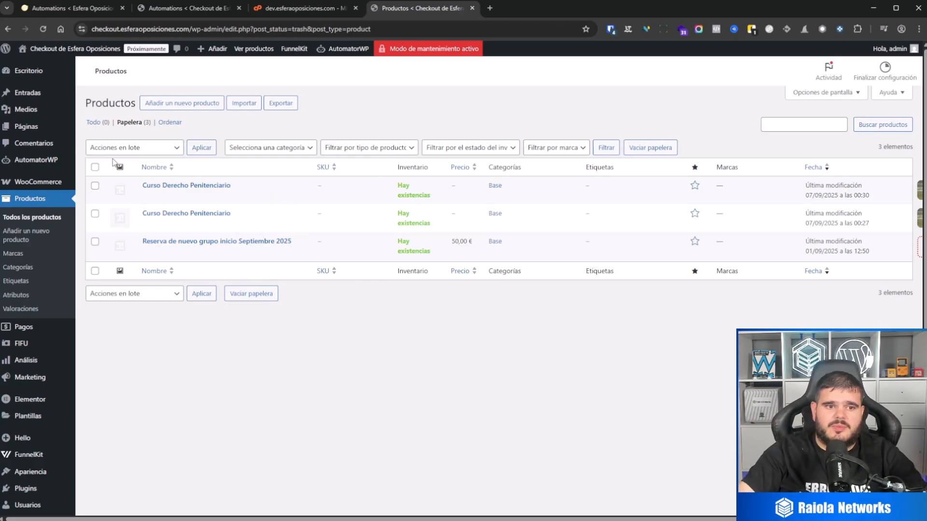
click(95, 167)
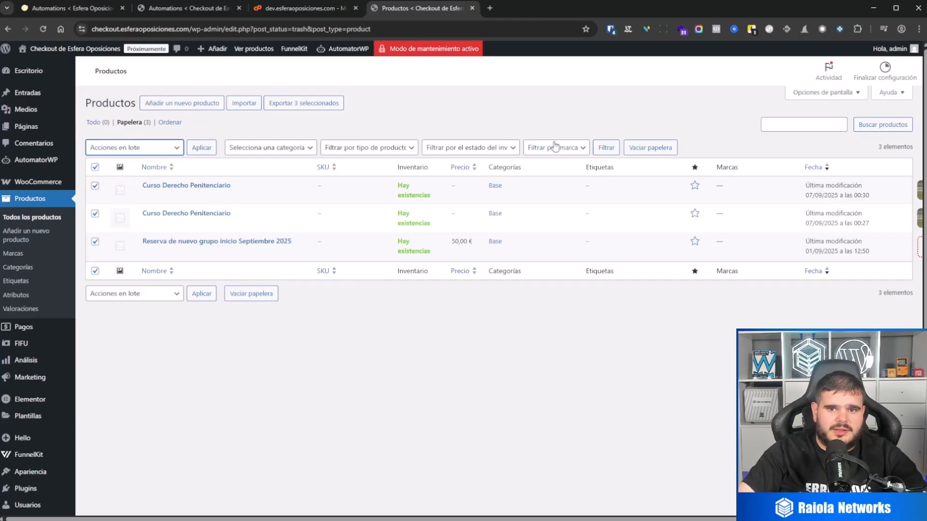
click(665, 148)
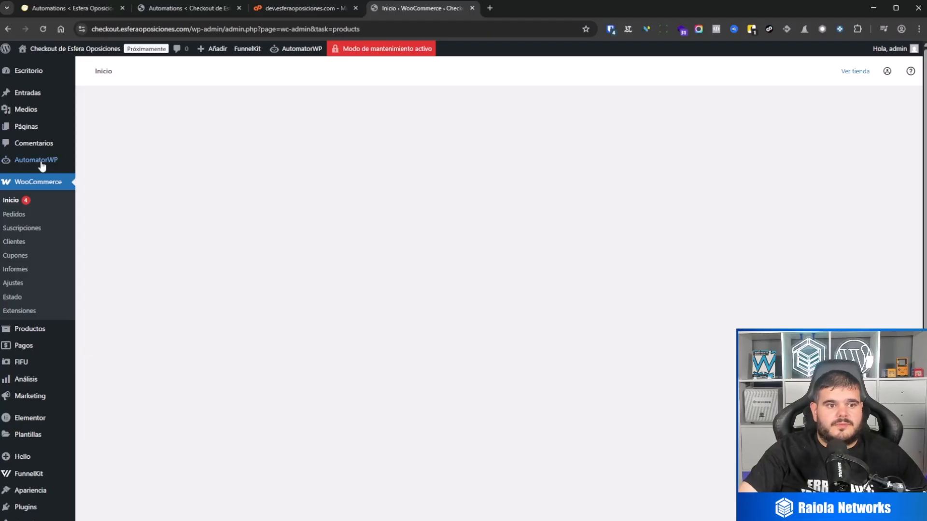
click(29, 329)
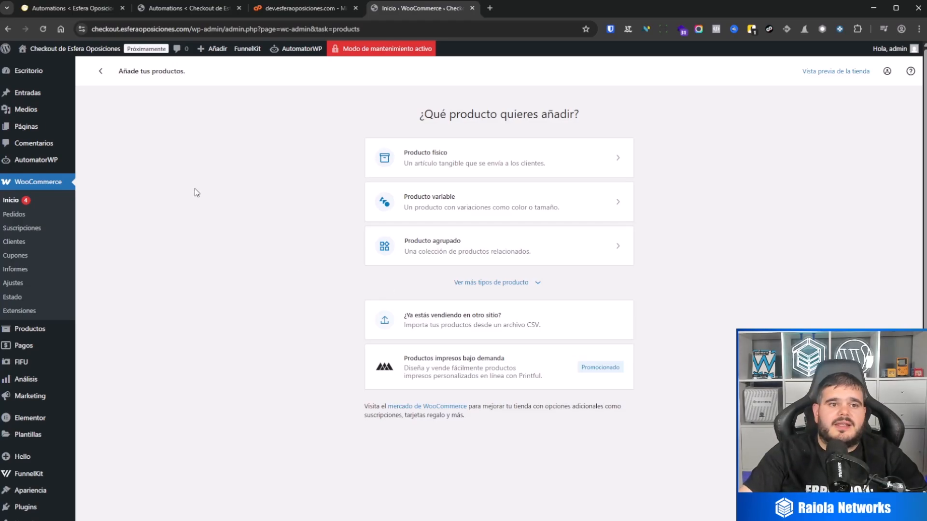
Switch to the main site, open the Sincronizacion de temarios al backend automation and try to run it.
click(72, 13)
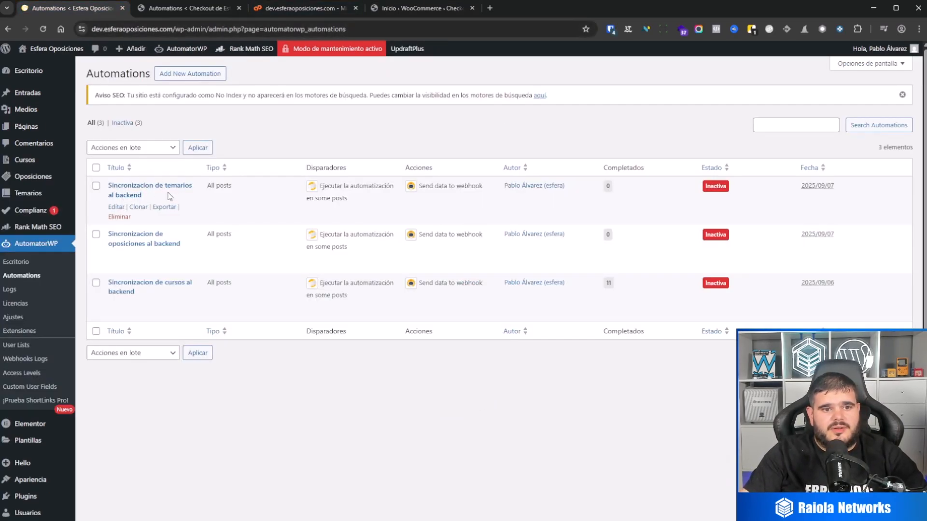
click(117, 208)
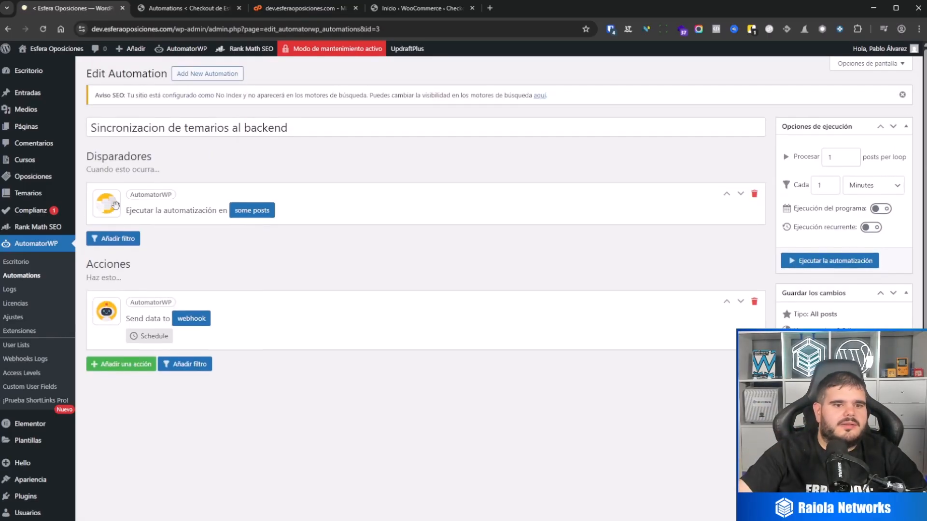
click(824, 263)
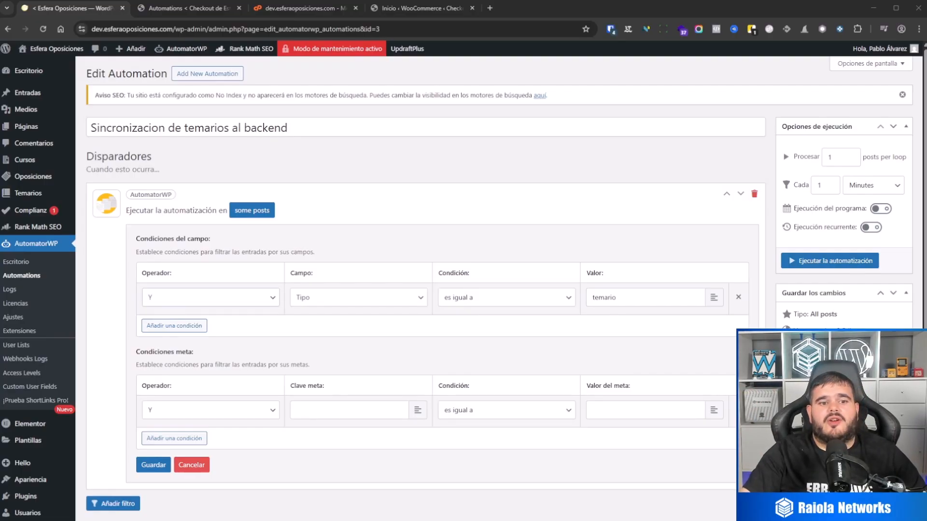
Save the trigger's post condition with operator Y and Tipo es igual a temario, and run the temarios automation.
click(168, 300)
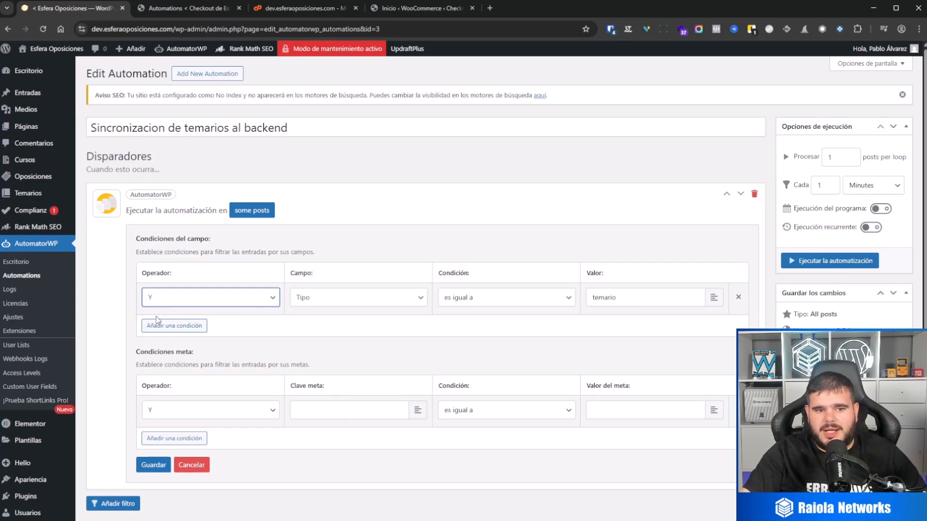
click(169, 298)
click(159, 323)
click(160, 301)
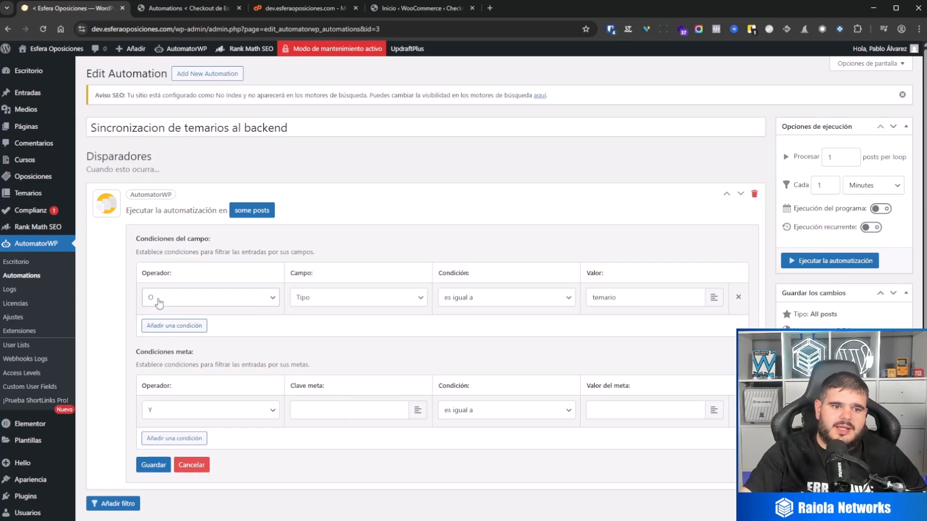
click(159, 313)
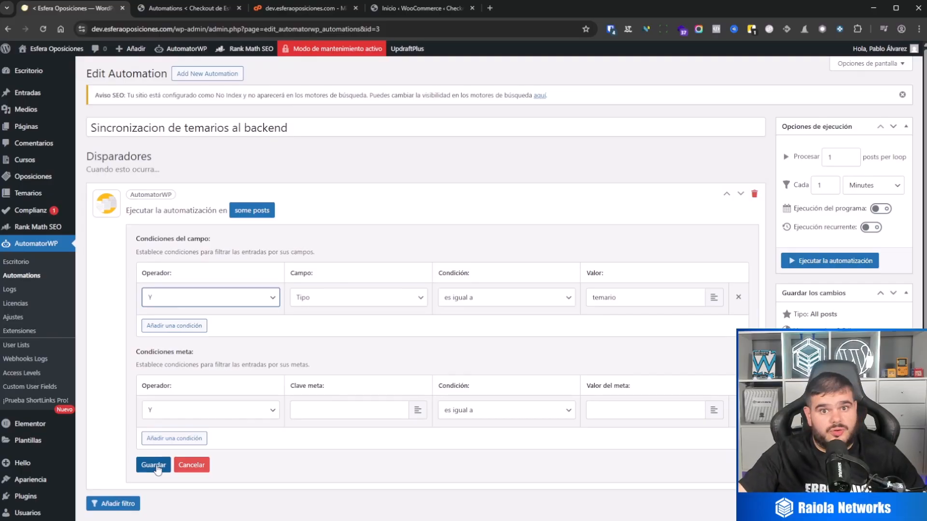
click(153, 465)
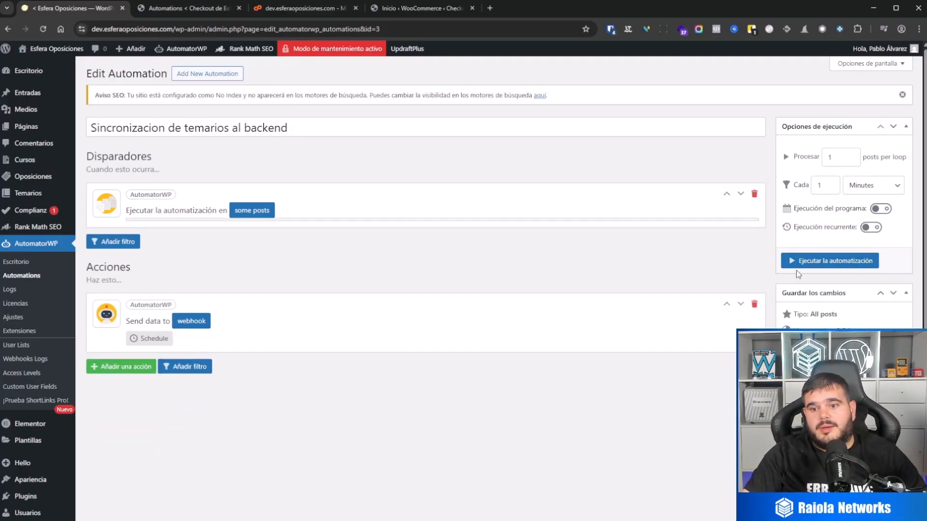
click(832, 264)
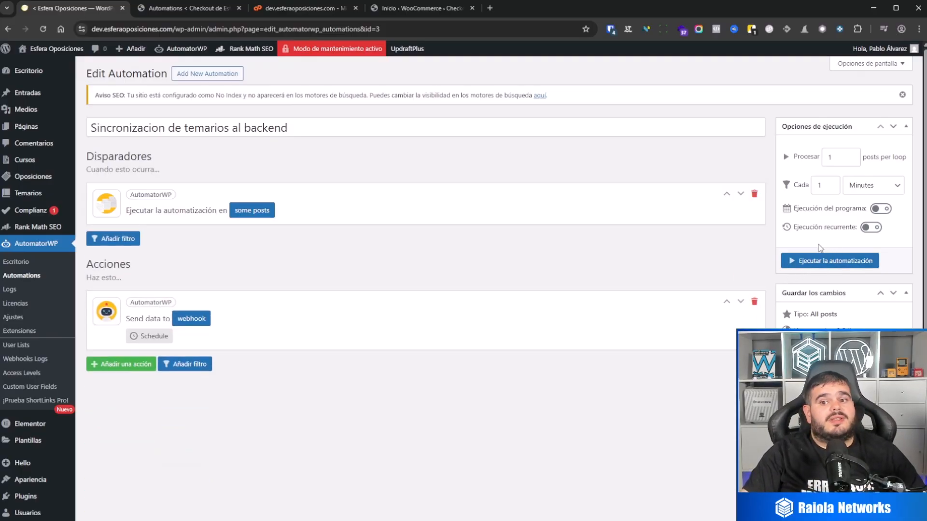
click(831, 260)
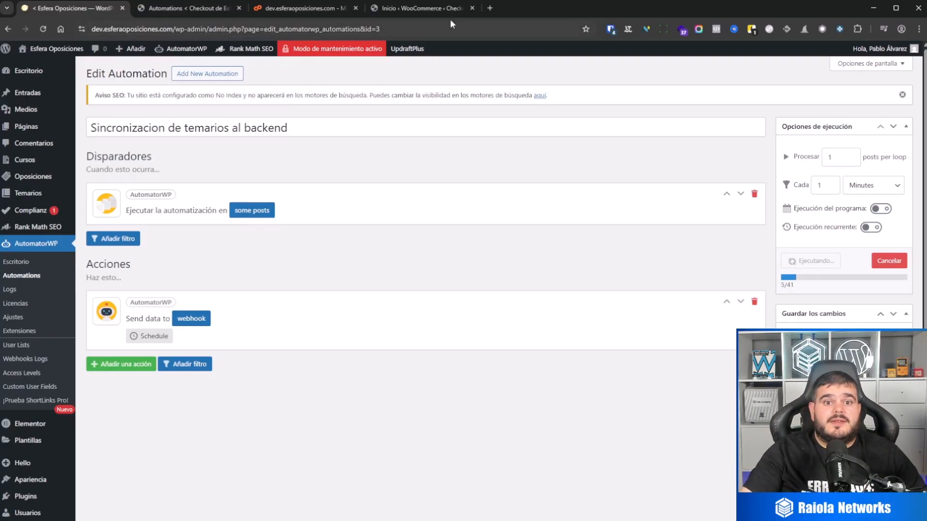
Check the checkout site's automations list and AutomatorWP logs in a separate tab, then return to the main site's automation.
click(434, 9)
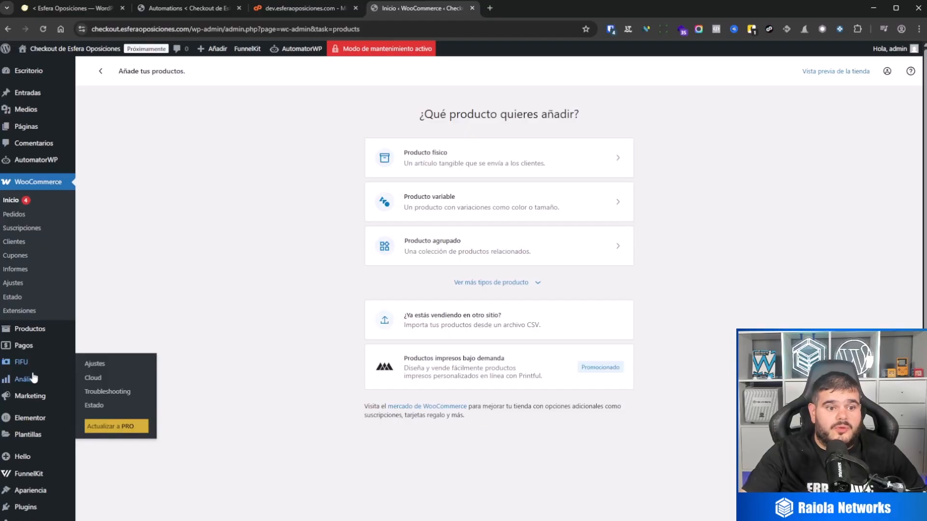
mouse_move(57, 164)
middle_click(114, 162)
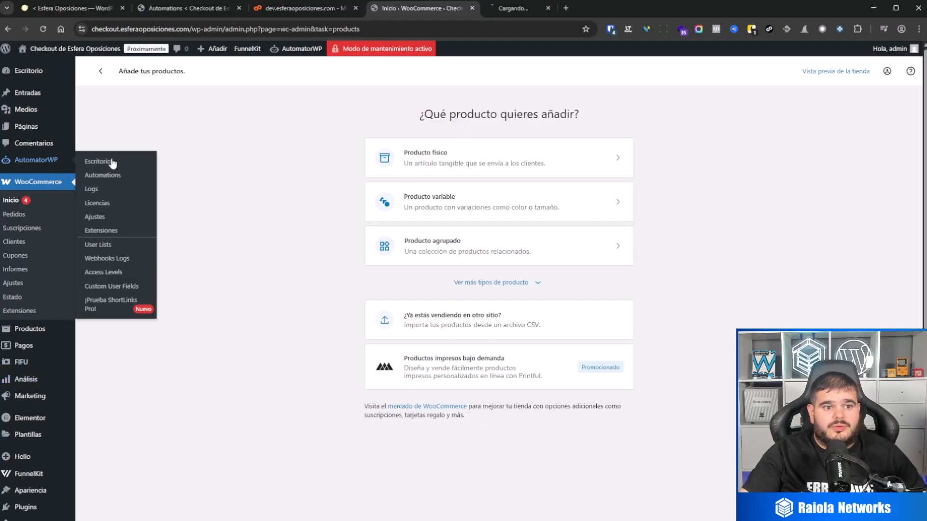
click(526, 13)
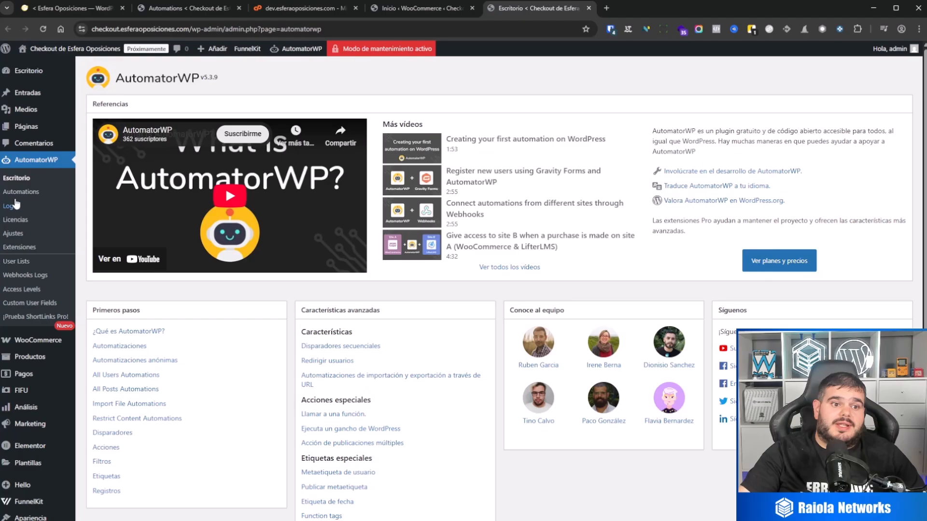
click(21, 192)
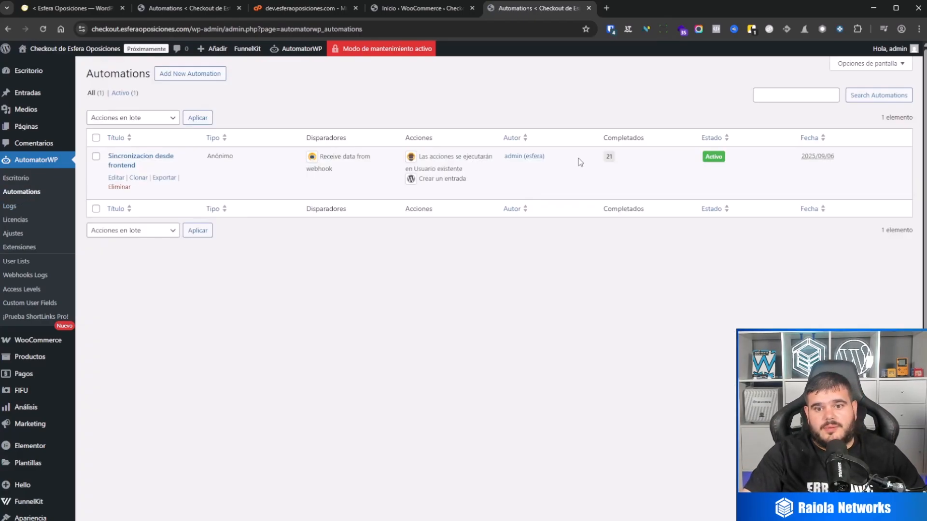
click(34, 202)
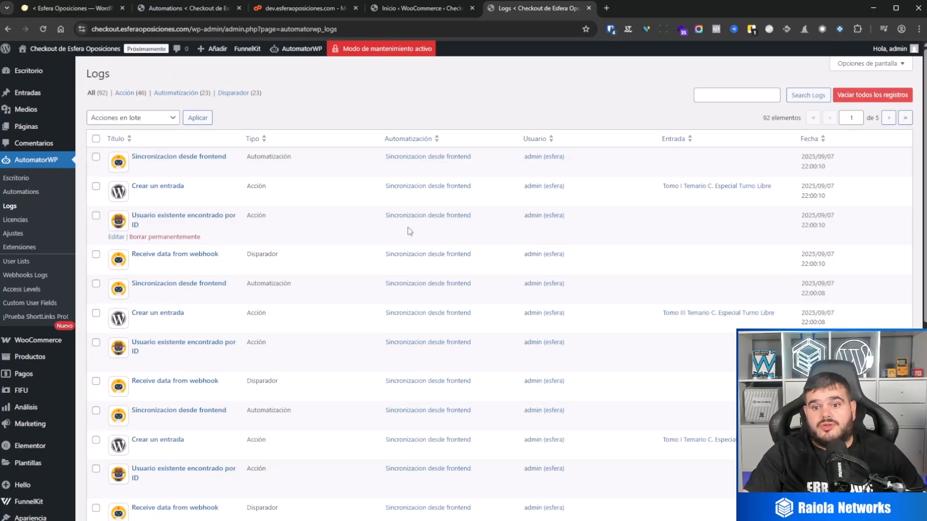
scroll(613, 285, down, 10)
scroll(647, 339, up, 10)
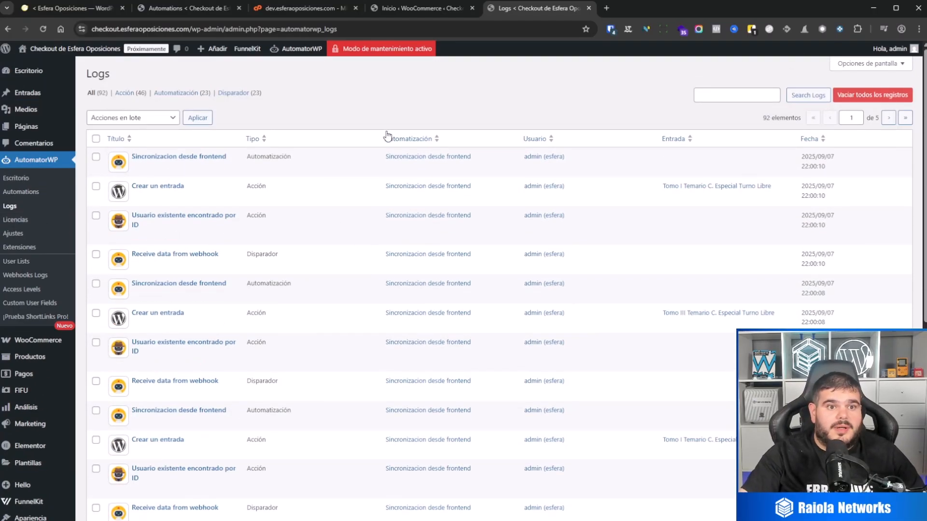
click(185, 11)
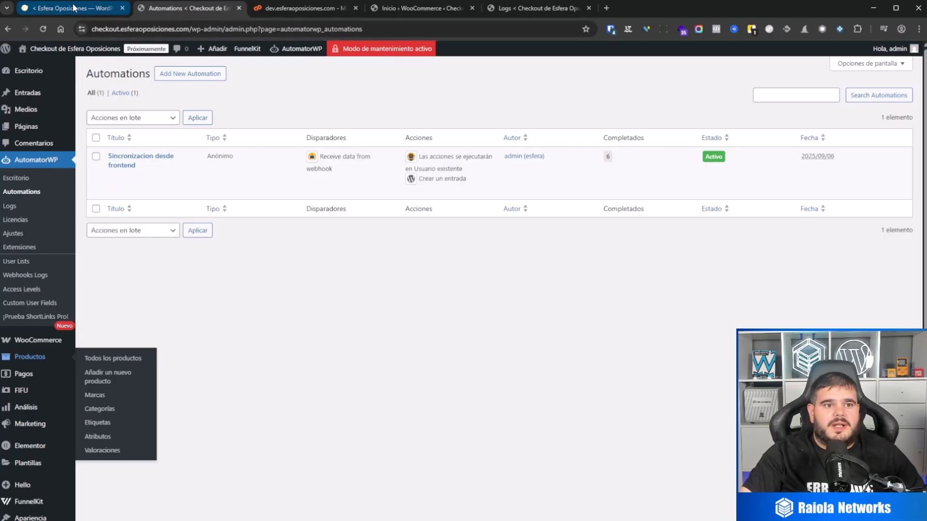
click(73, 8)
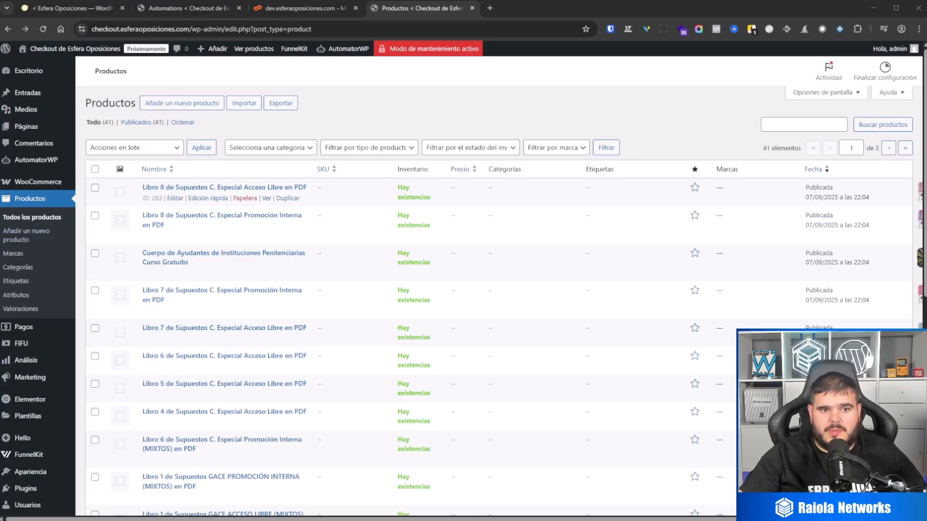
Open the synchronised product Libro 8 de Supuestos C. Especial Acceso Libre en PDF and examine its description, price and image.
click(175, 198)
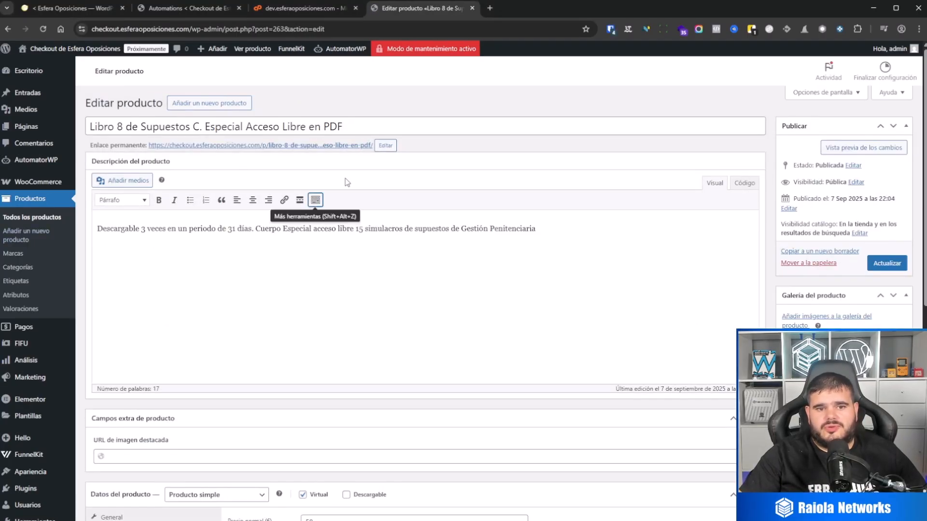
click(251, 291)
scroll(219, 313, down, 7)
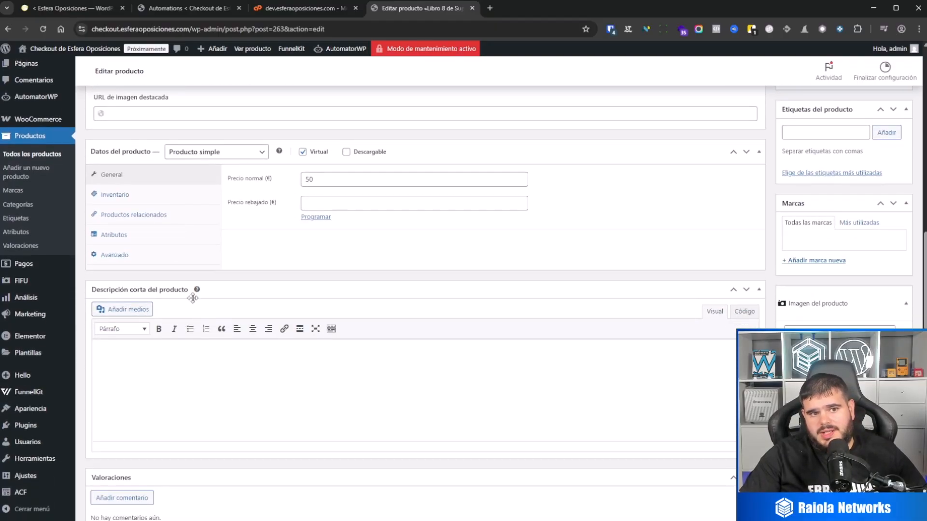
scroll(224, 215, up, 2)
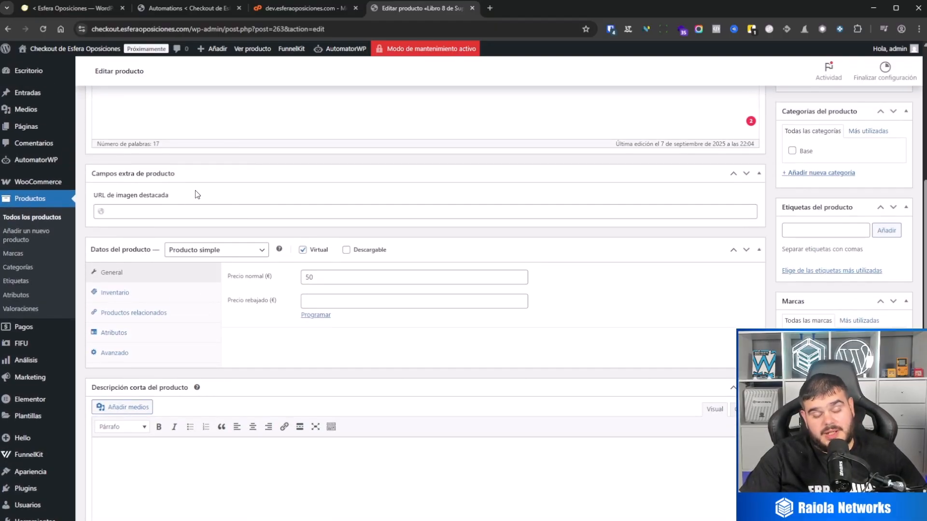
scroll(220, 198, down, 1)
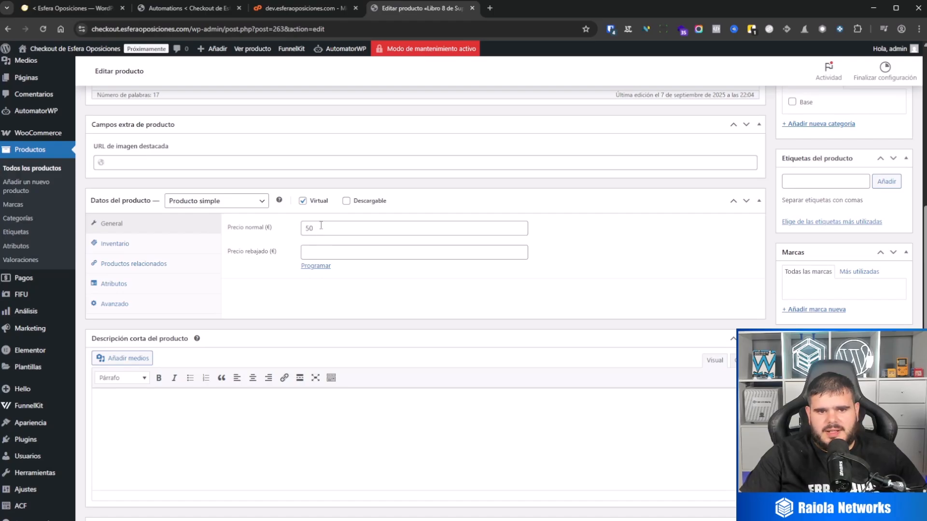
double_click(304, 228)
scroll(305, 226, down, 2)
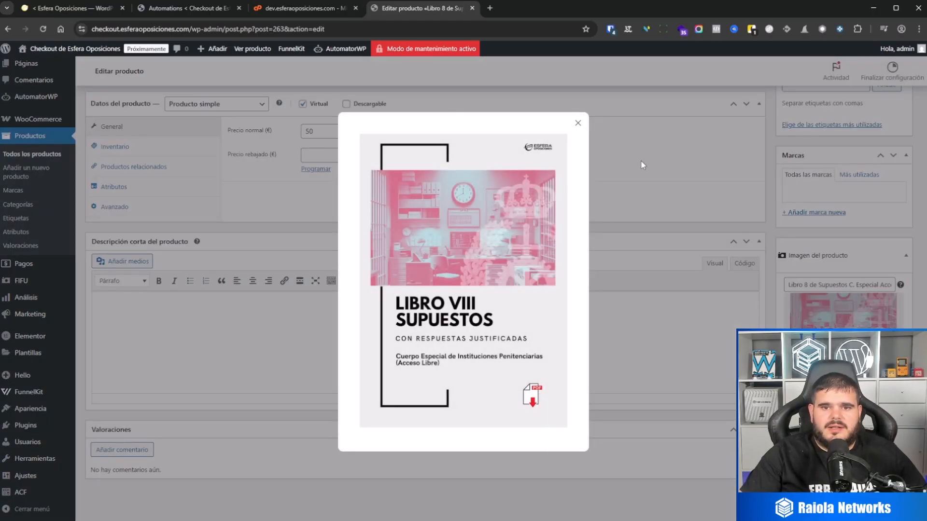
click(642, 165)
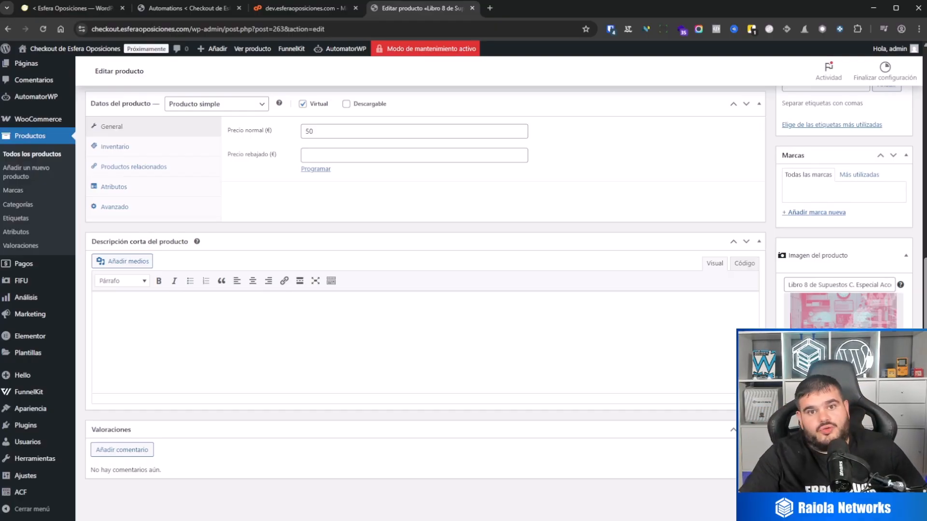
scroll(668, 335, up, 8)
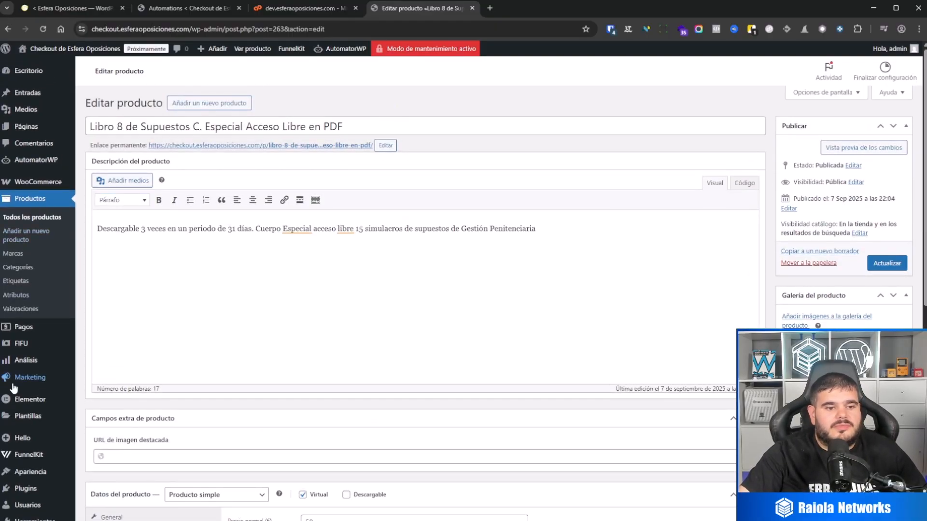
Open the main site's Sincronizacion de oposiciones al backend automation and review the fields of its webhook action.
click(74, 9)
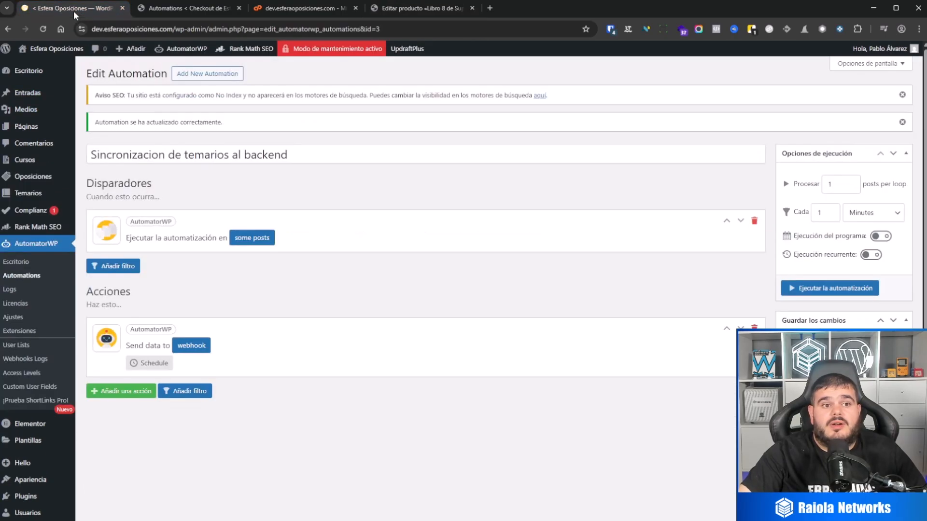
click(35, 246)
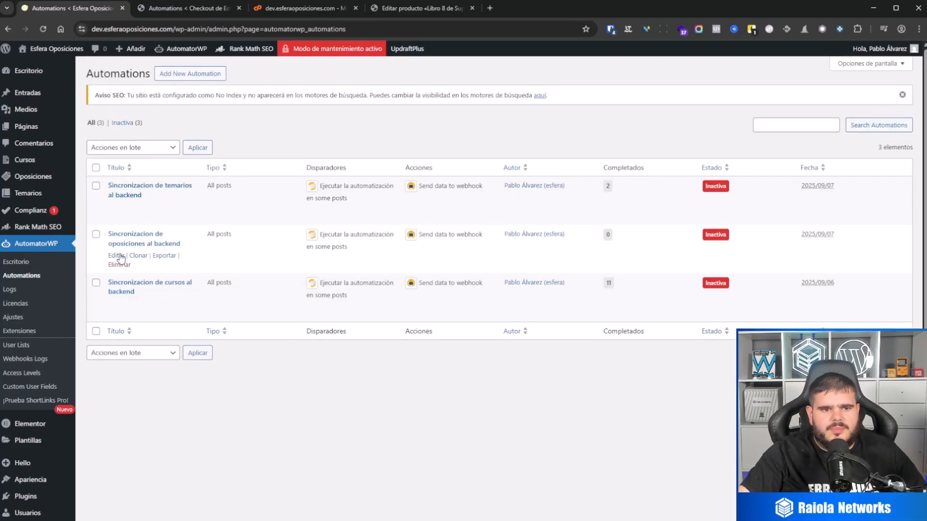
click(116, 256)
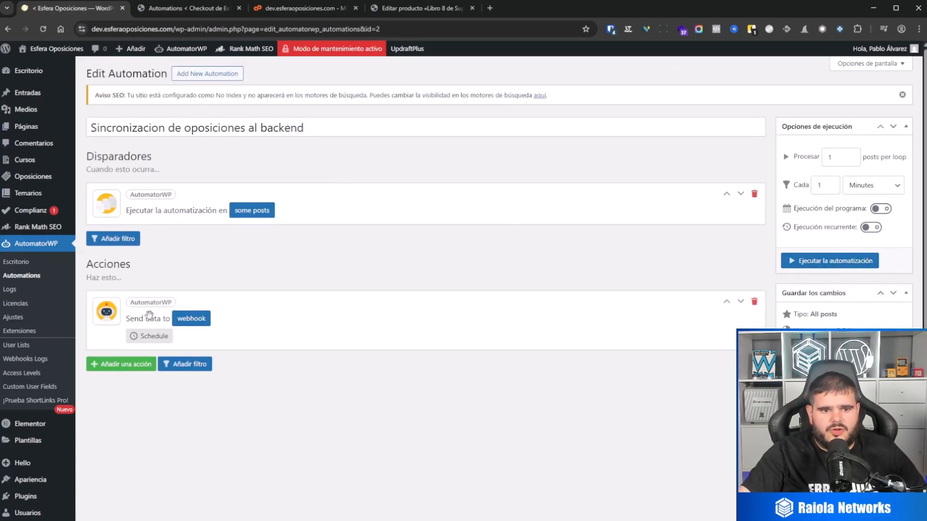
click(191, 318)
scroll(511, 376, down, 5)
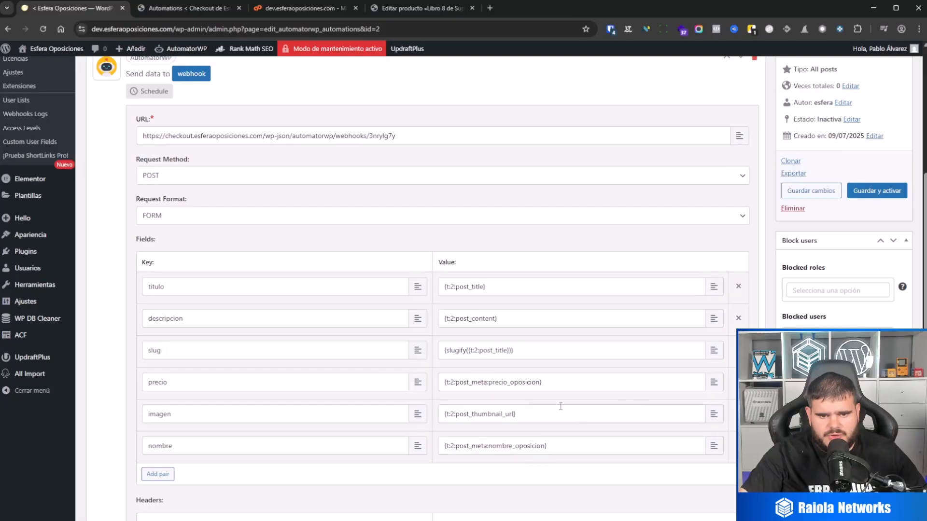
scroll(519, 305, down, 1)
scroll(519, 305, down, 3)
scroll(597, 337, up, 10)
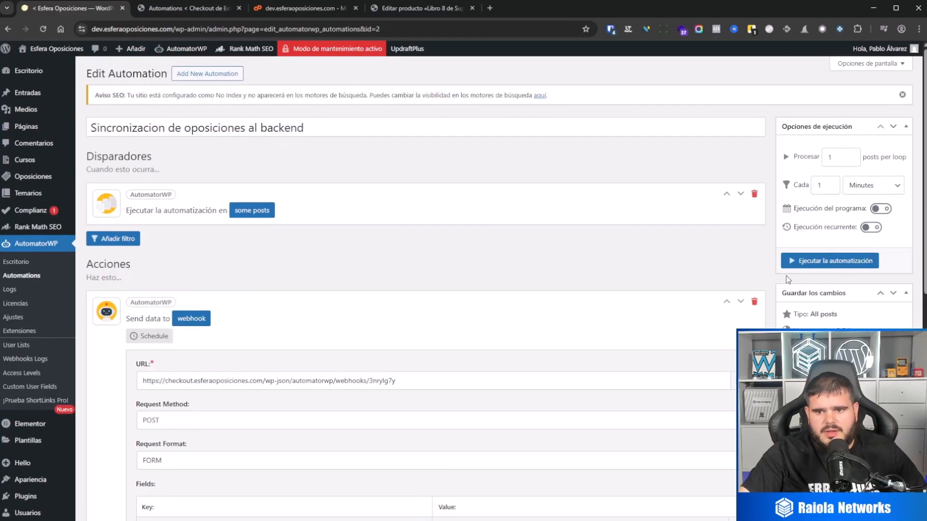
Start running the oposiciones automation and cancel the run.
click(816, 263)
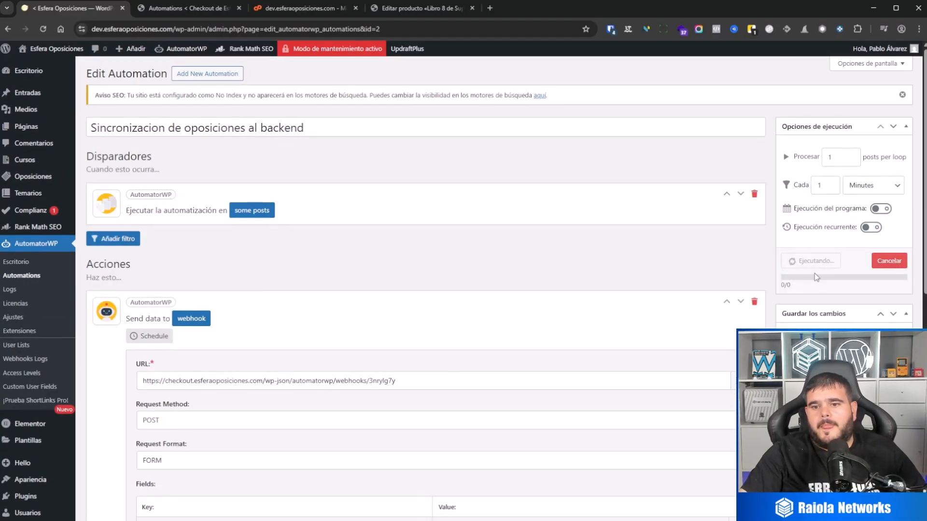
click(871, 267)
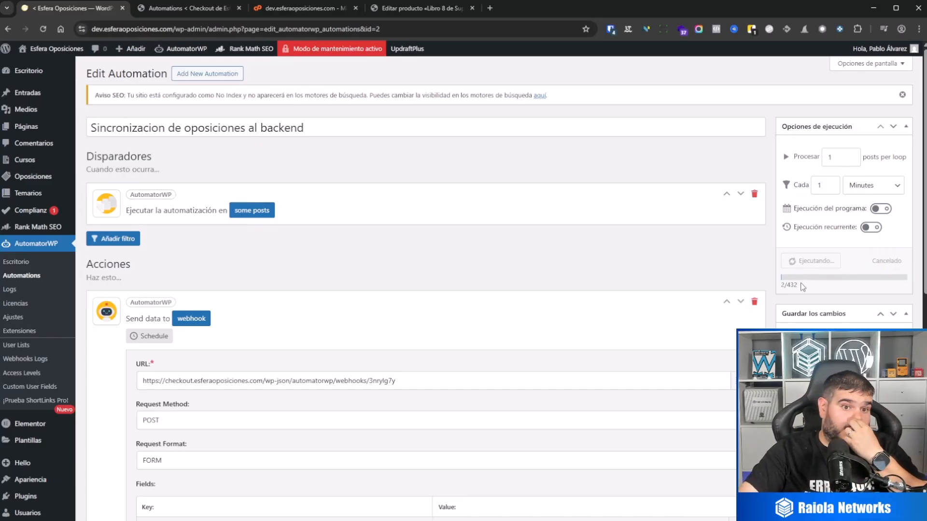
Open the post filter of the oposiciones automation's trigger and save its field condition with Tipo es igual a oposicion.
click(231, 216)
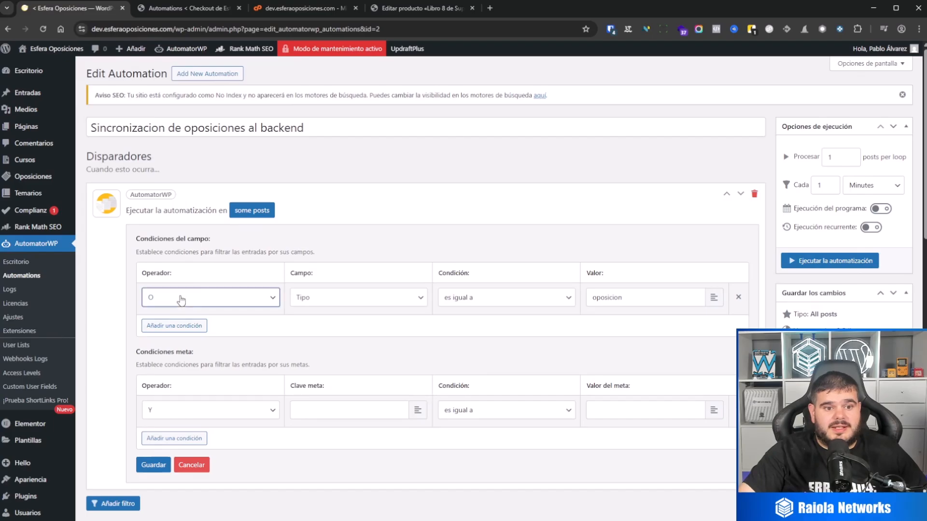
click(154, 465)
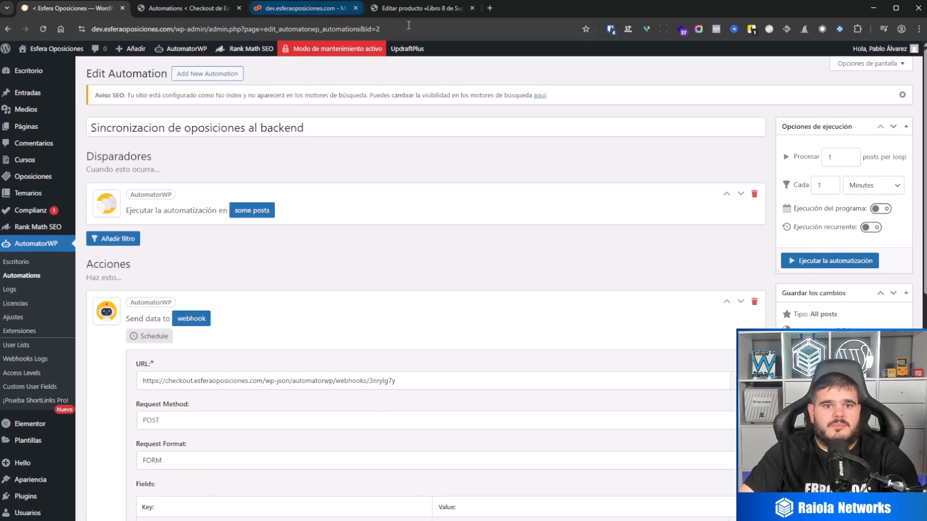
Move the checkout site's products URL Checkout, Precio del curso and Nombre del curso to the trash and empty it.
click(420, 8)
click(50, 200)
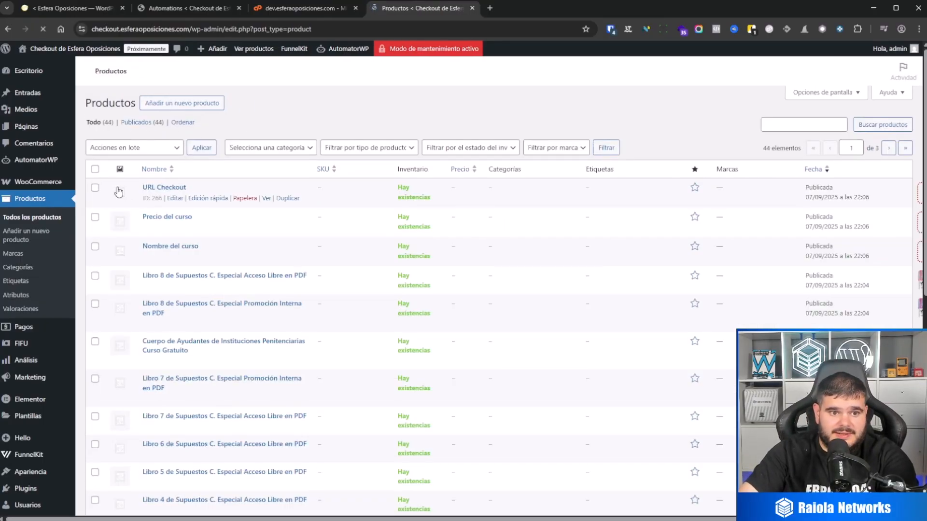
click(95, 188)
click(96, 220)
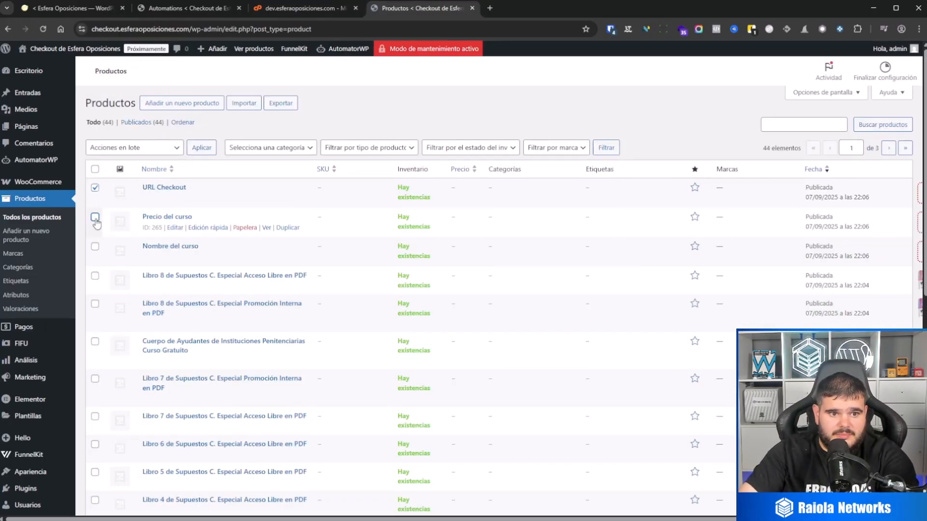
click(95, 247)
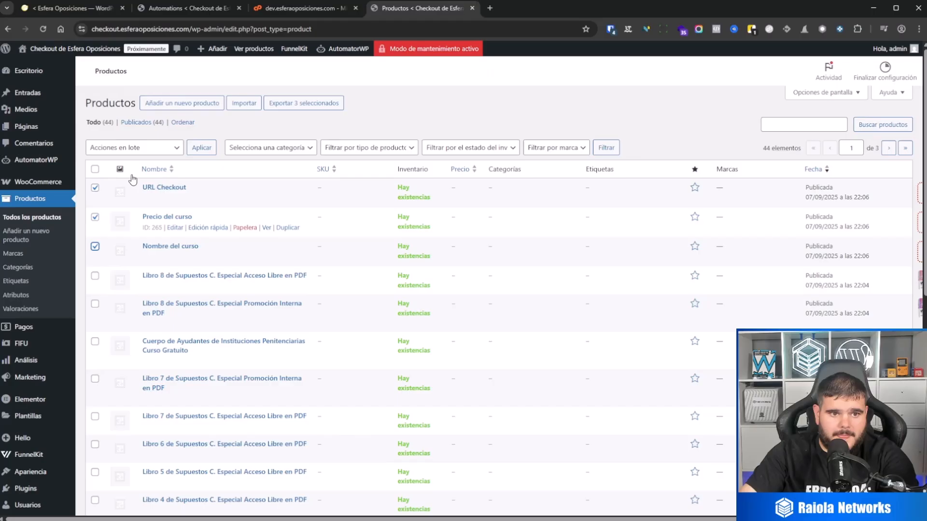
click(131, 148)
click(139, 198)
click(212, 149)
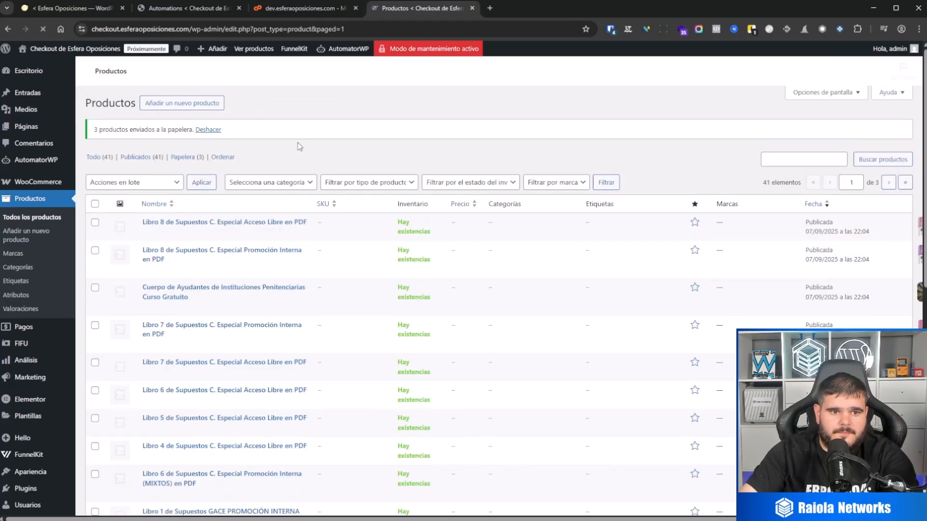
scroll(230, 236, down, 2)
scroll(231, 237, up, 2)
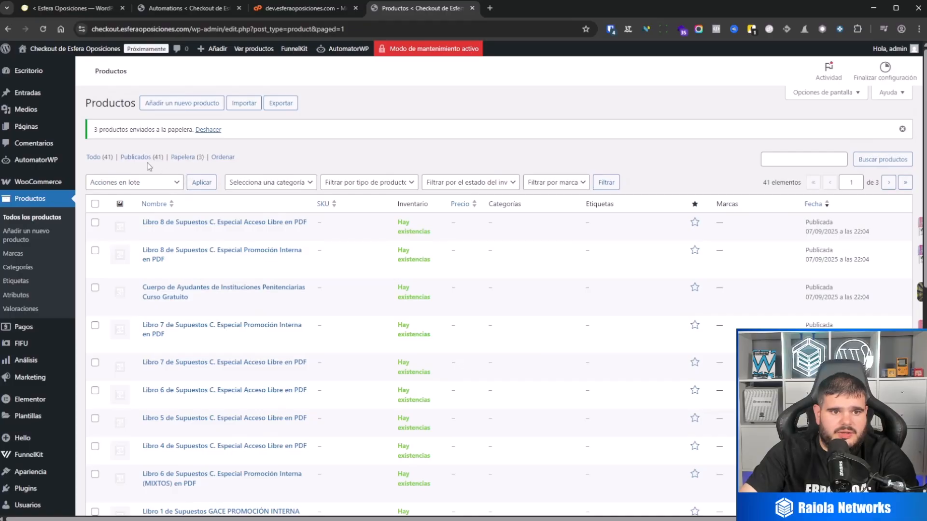
click(187, 159)
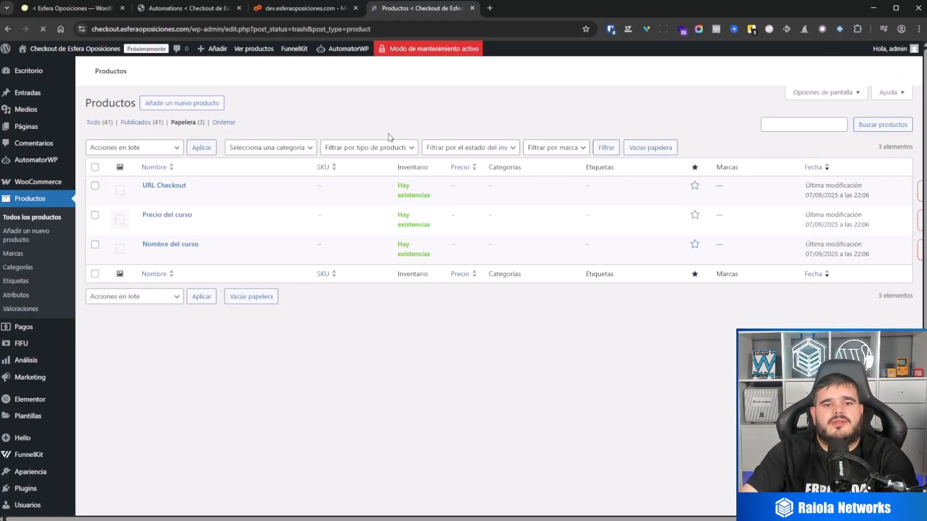
Run the Sincronizacion de oposiciones al backend automation again on the main site.
click(73, 8)
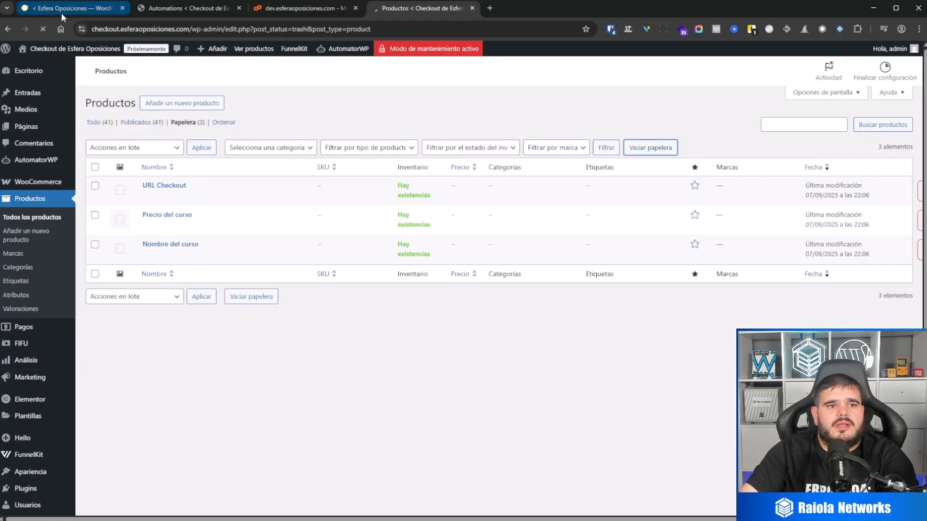
click(820, 261)
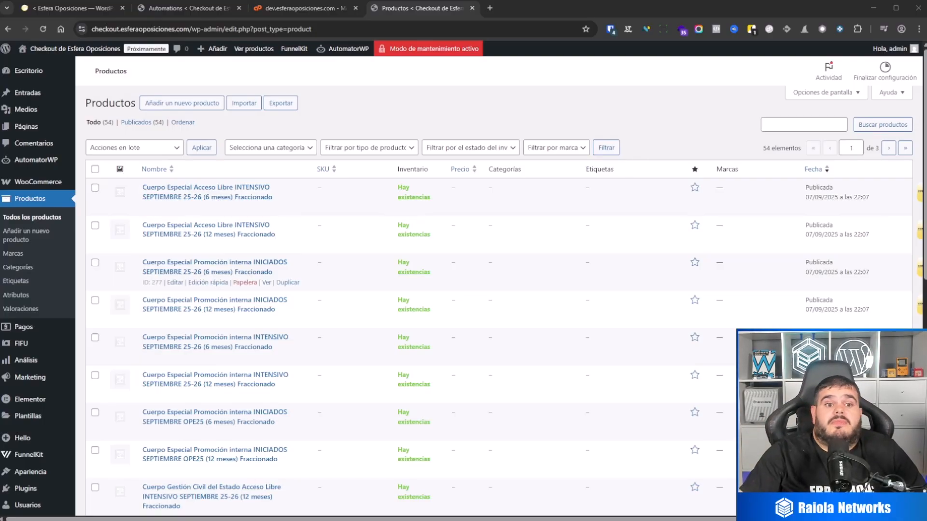
Examine the description and price of product Cuerpo Especial Acceso Libre INTENSIVO SEPTIEMBRE 25-26 (6 meses) Fraccionado, then leave for the checkout site's dashboard.
click(175, 207)
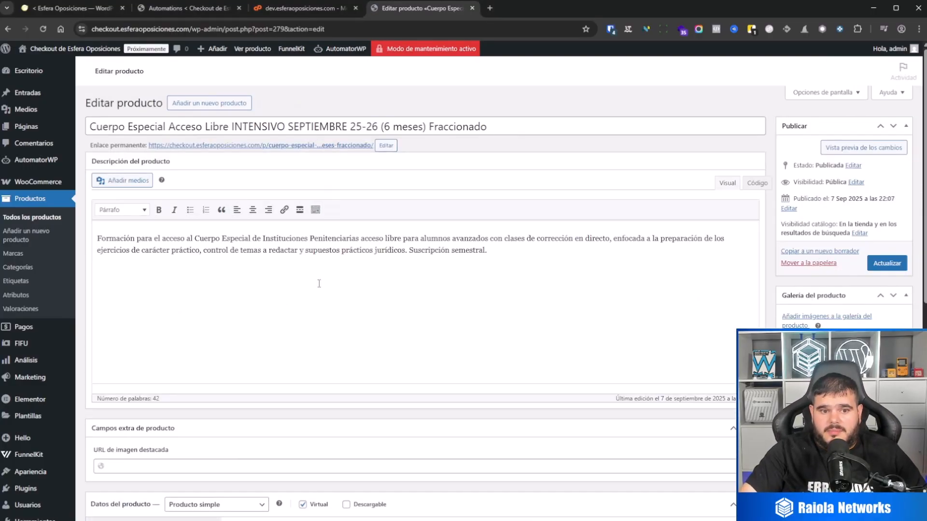
scroll(338, 232, down, 2)
scroll(367, 241, up, 2)
scroll(347, 355, down, 4)
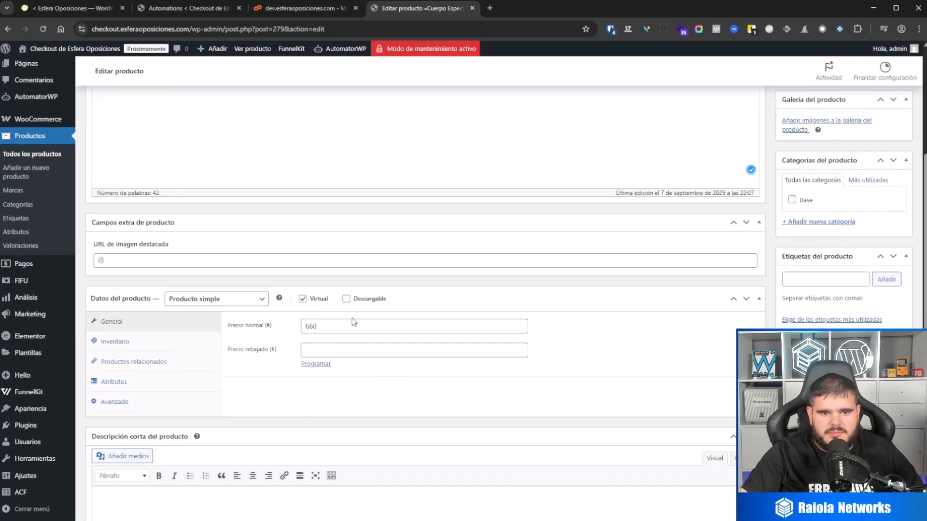
scroll(351, 323, down, 4)
scroll(484, 376, up, 2)
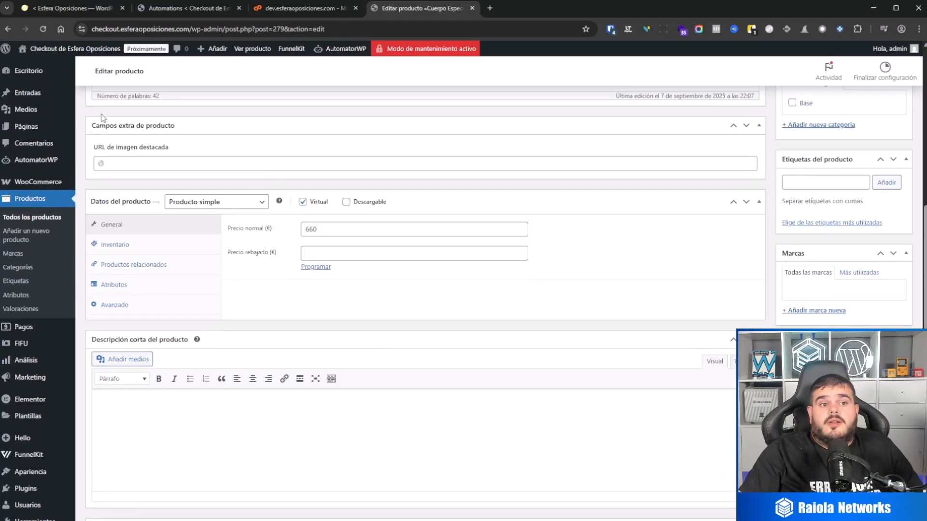
click(43, 70)
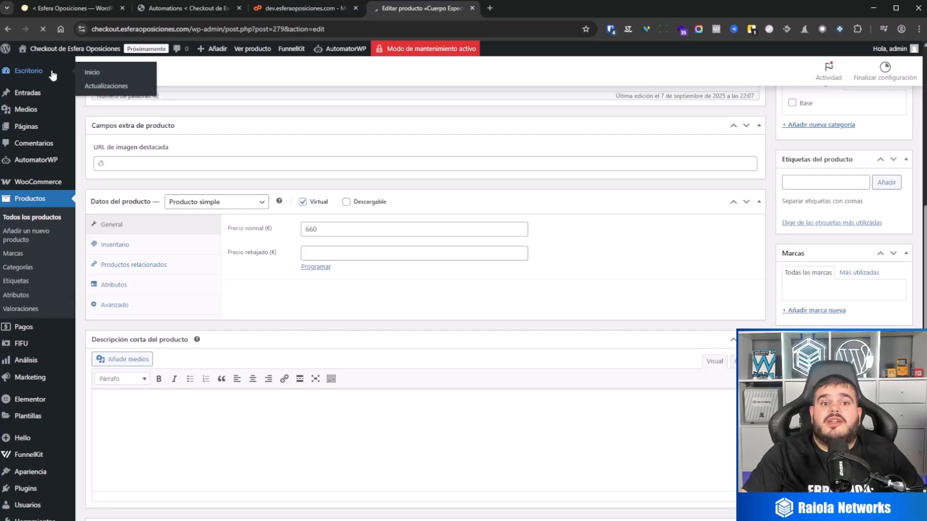